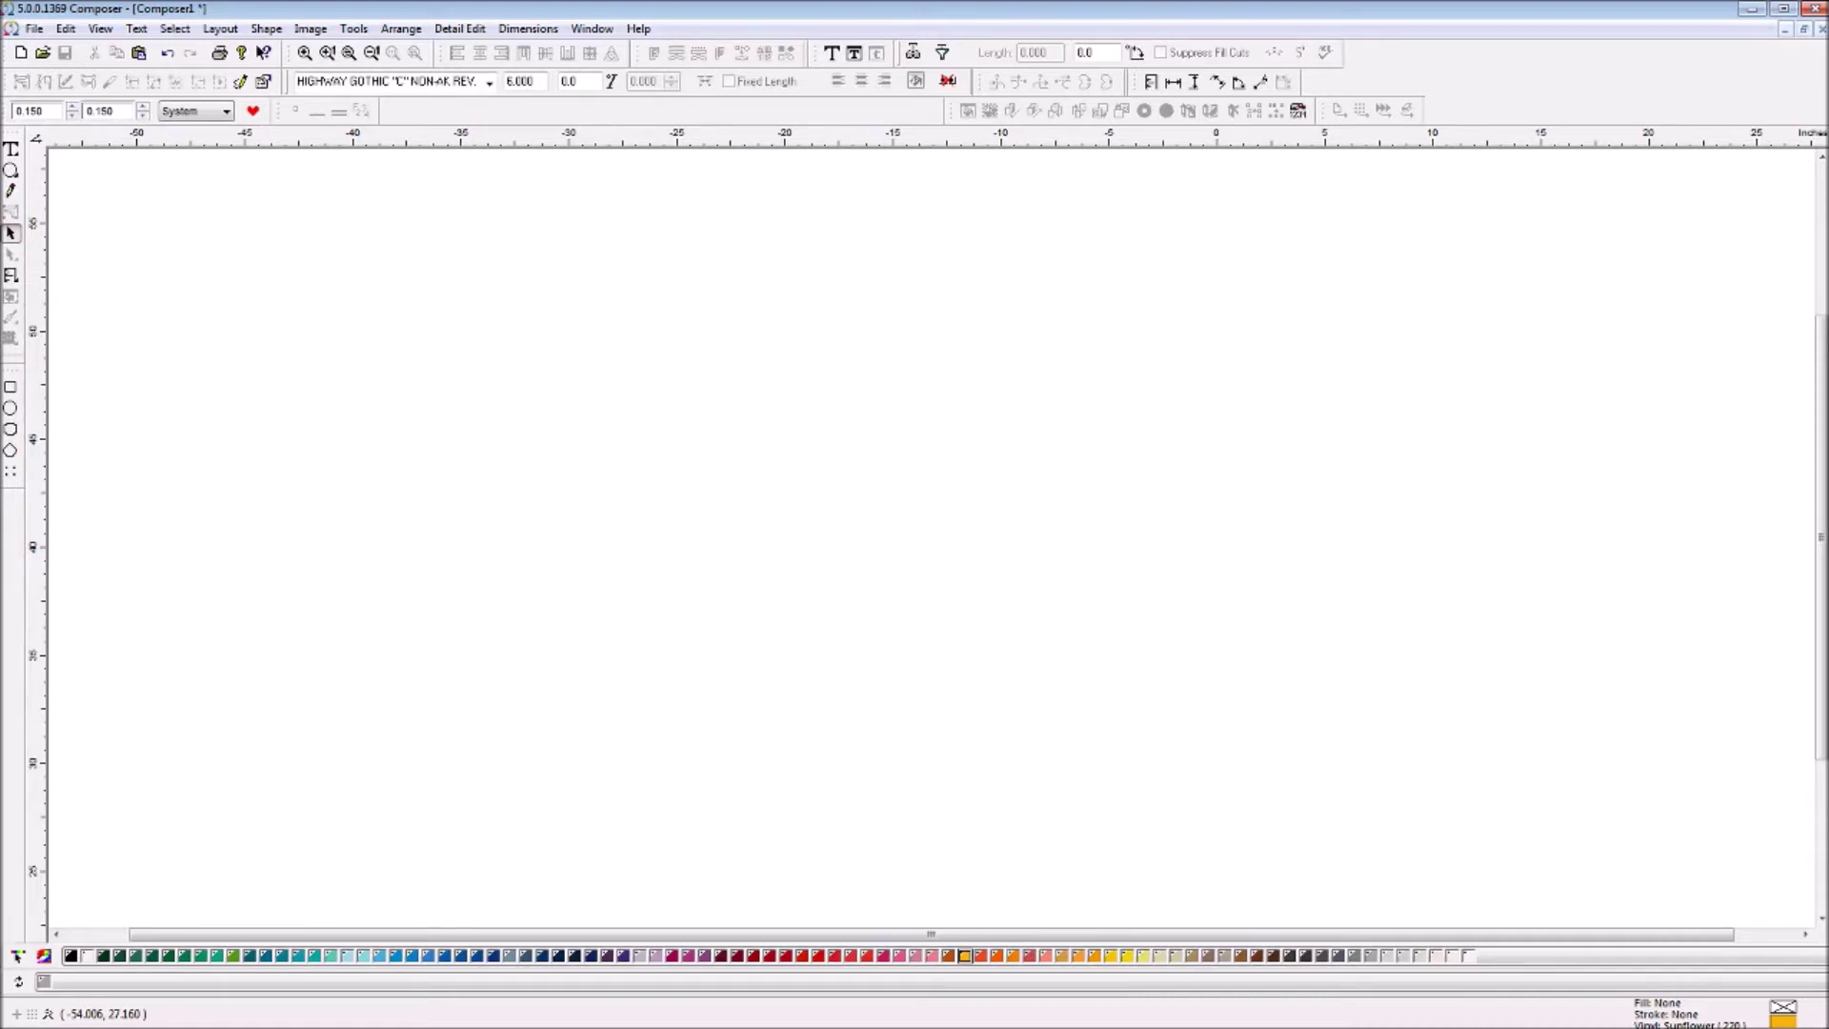
Draw a decorative border 36 inches high and 36 inches long with thickness 0, inset 0 and corner radius 2.5
left_click(12, 430)
left_click_drag(253, 323, 896, 747)
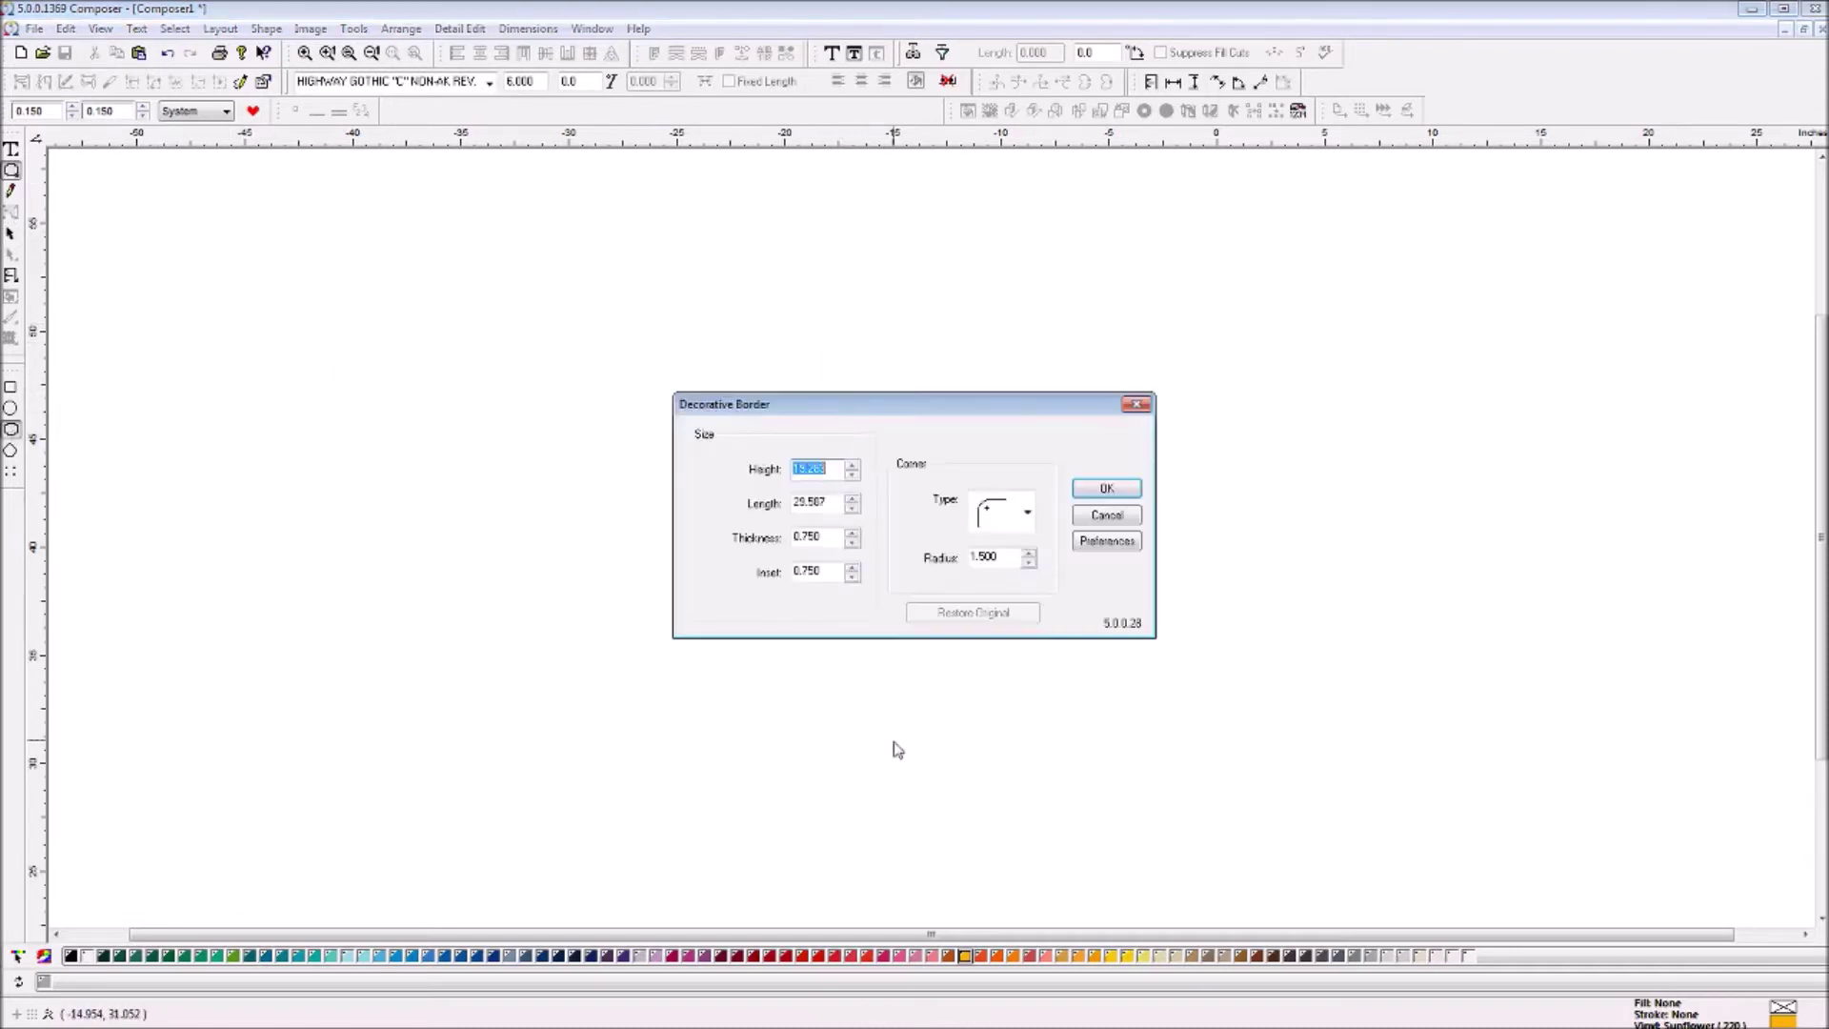
type("36")
key("Tab")
type("36")
key("Tab")
type("0")
key("Tab")
type("0")
key("Tab")
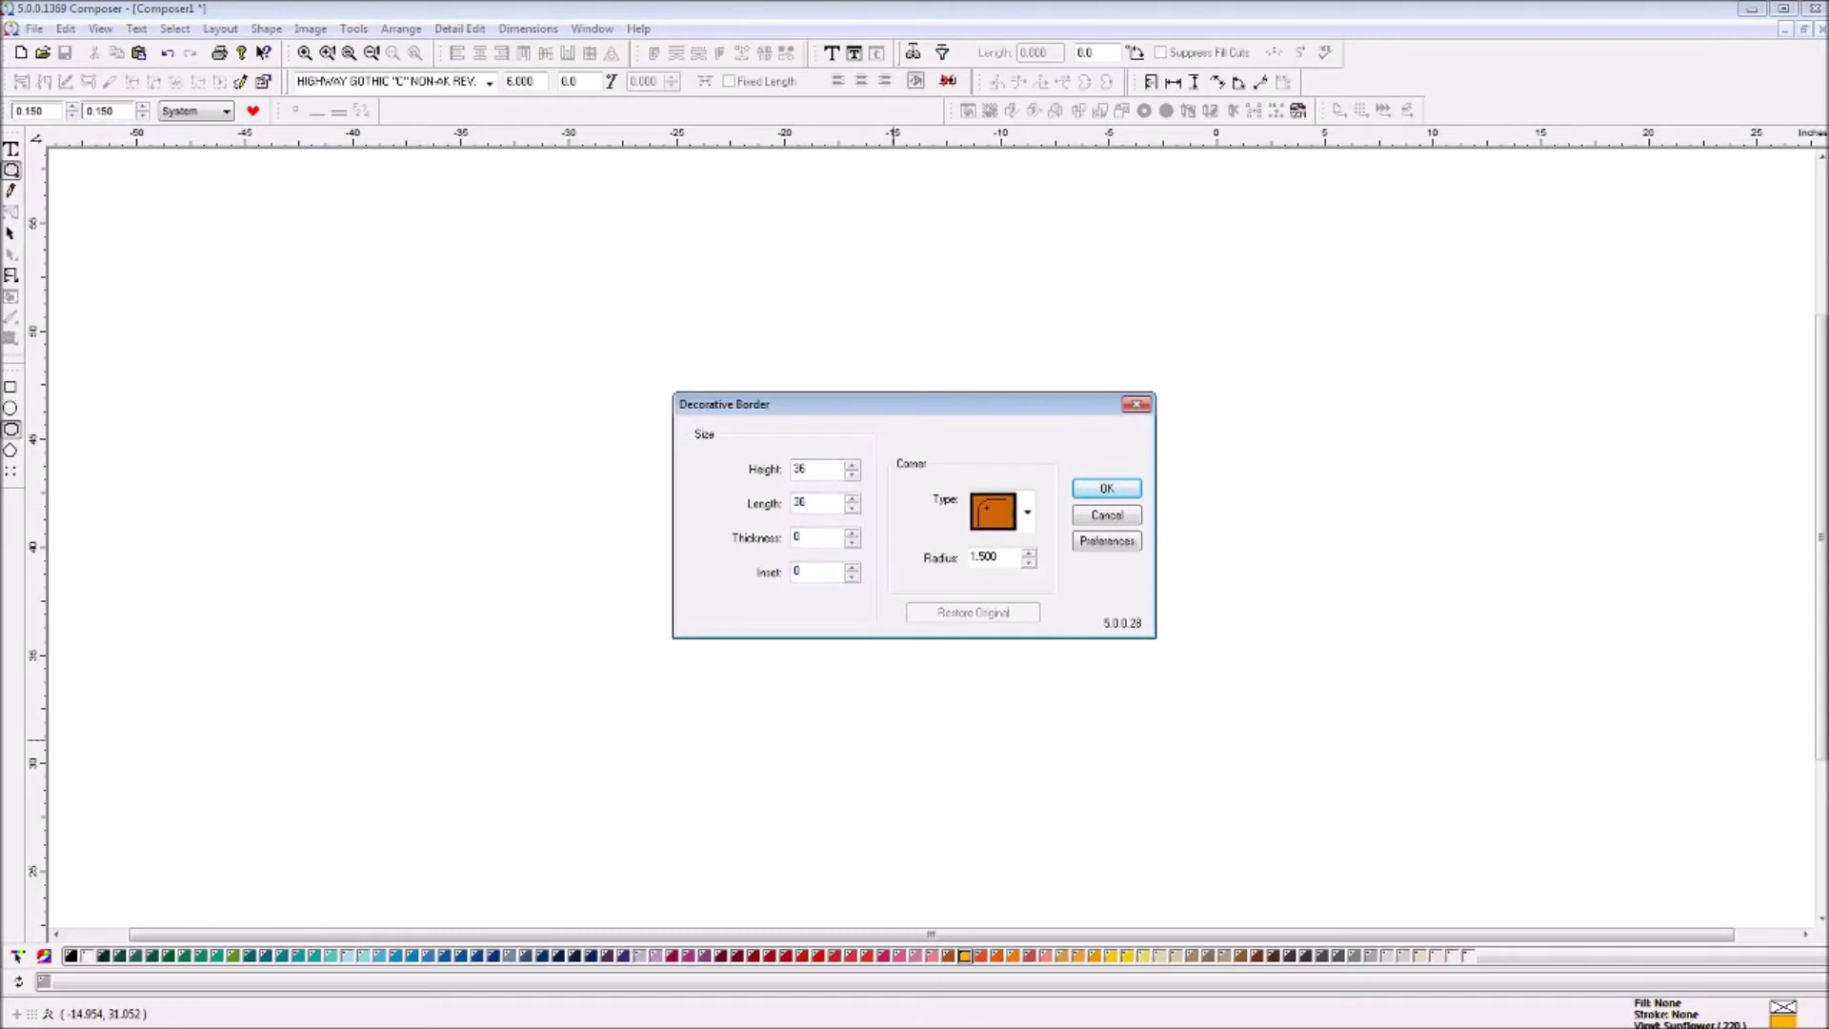
key("Tab")
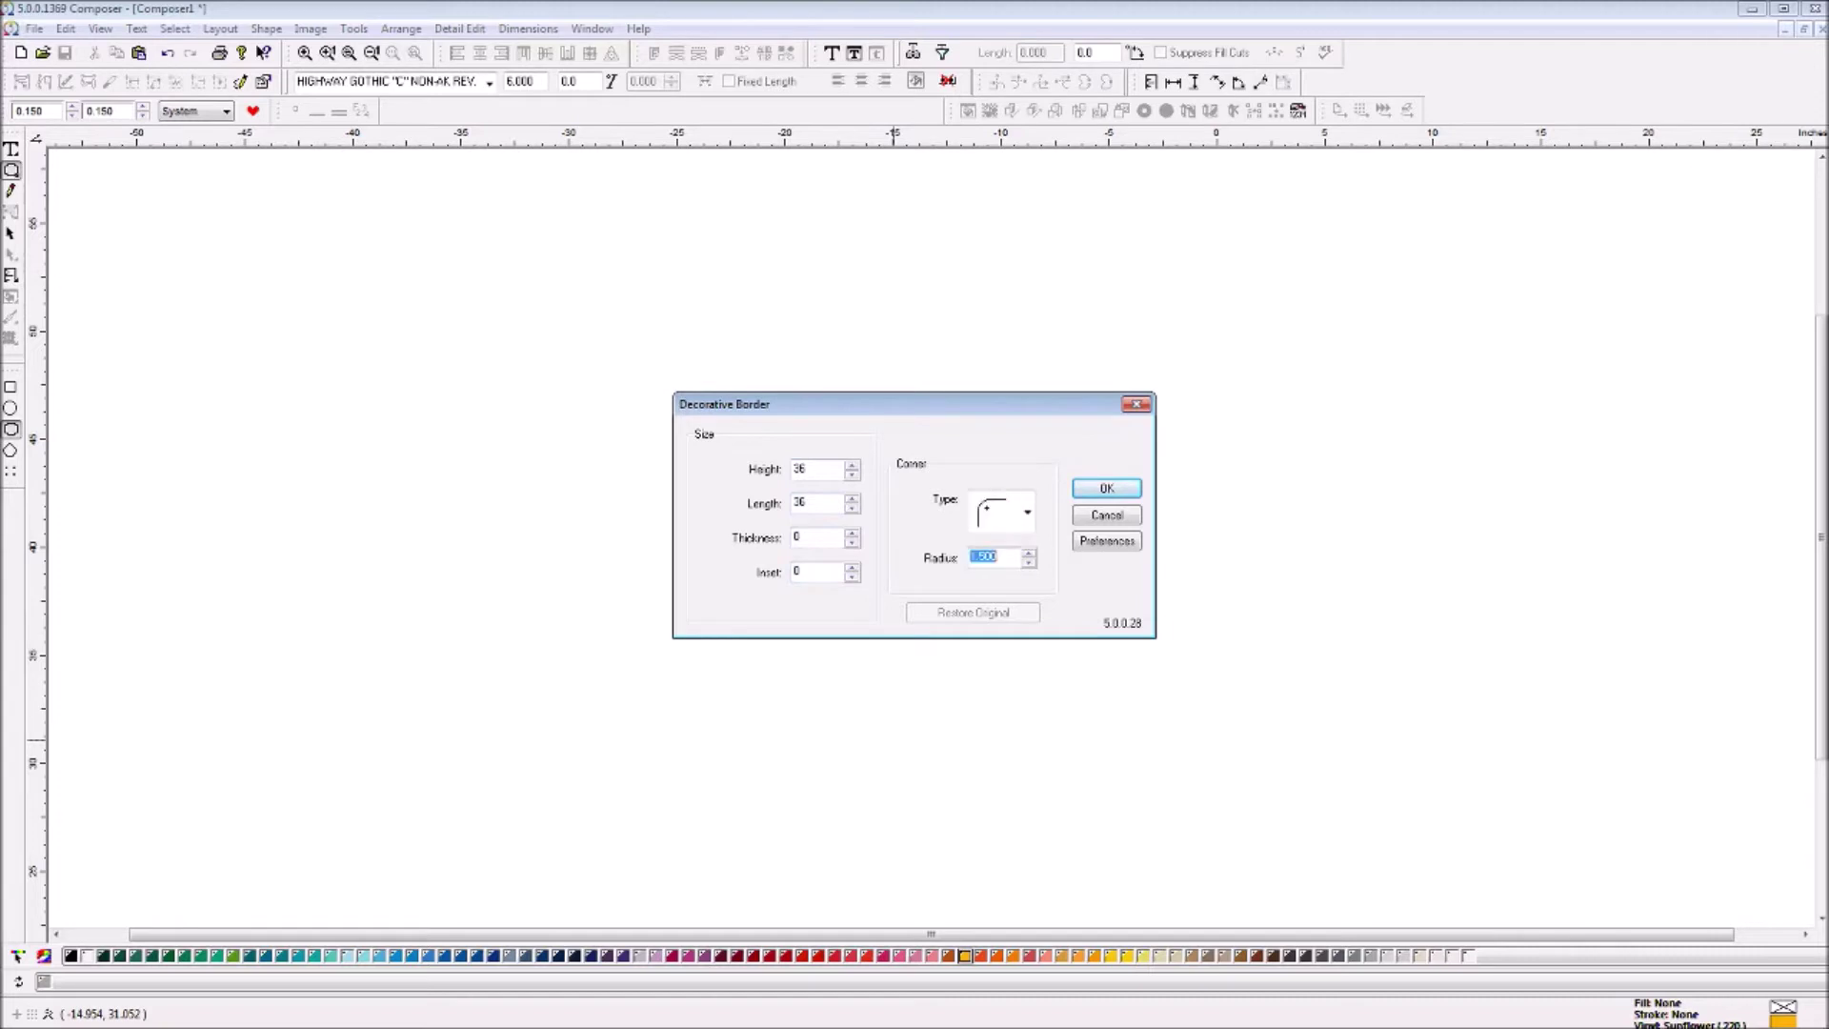
type("2.5")
key("Return")
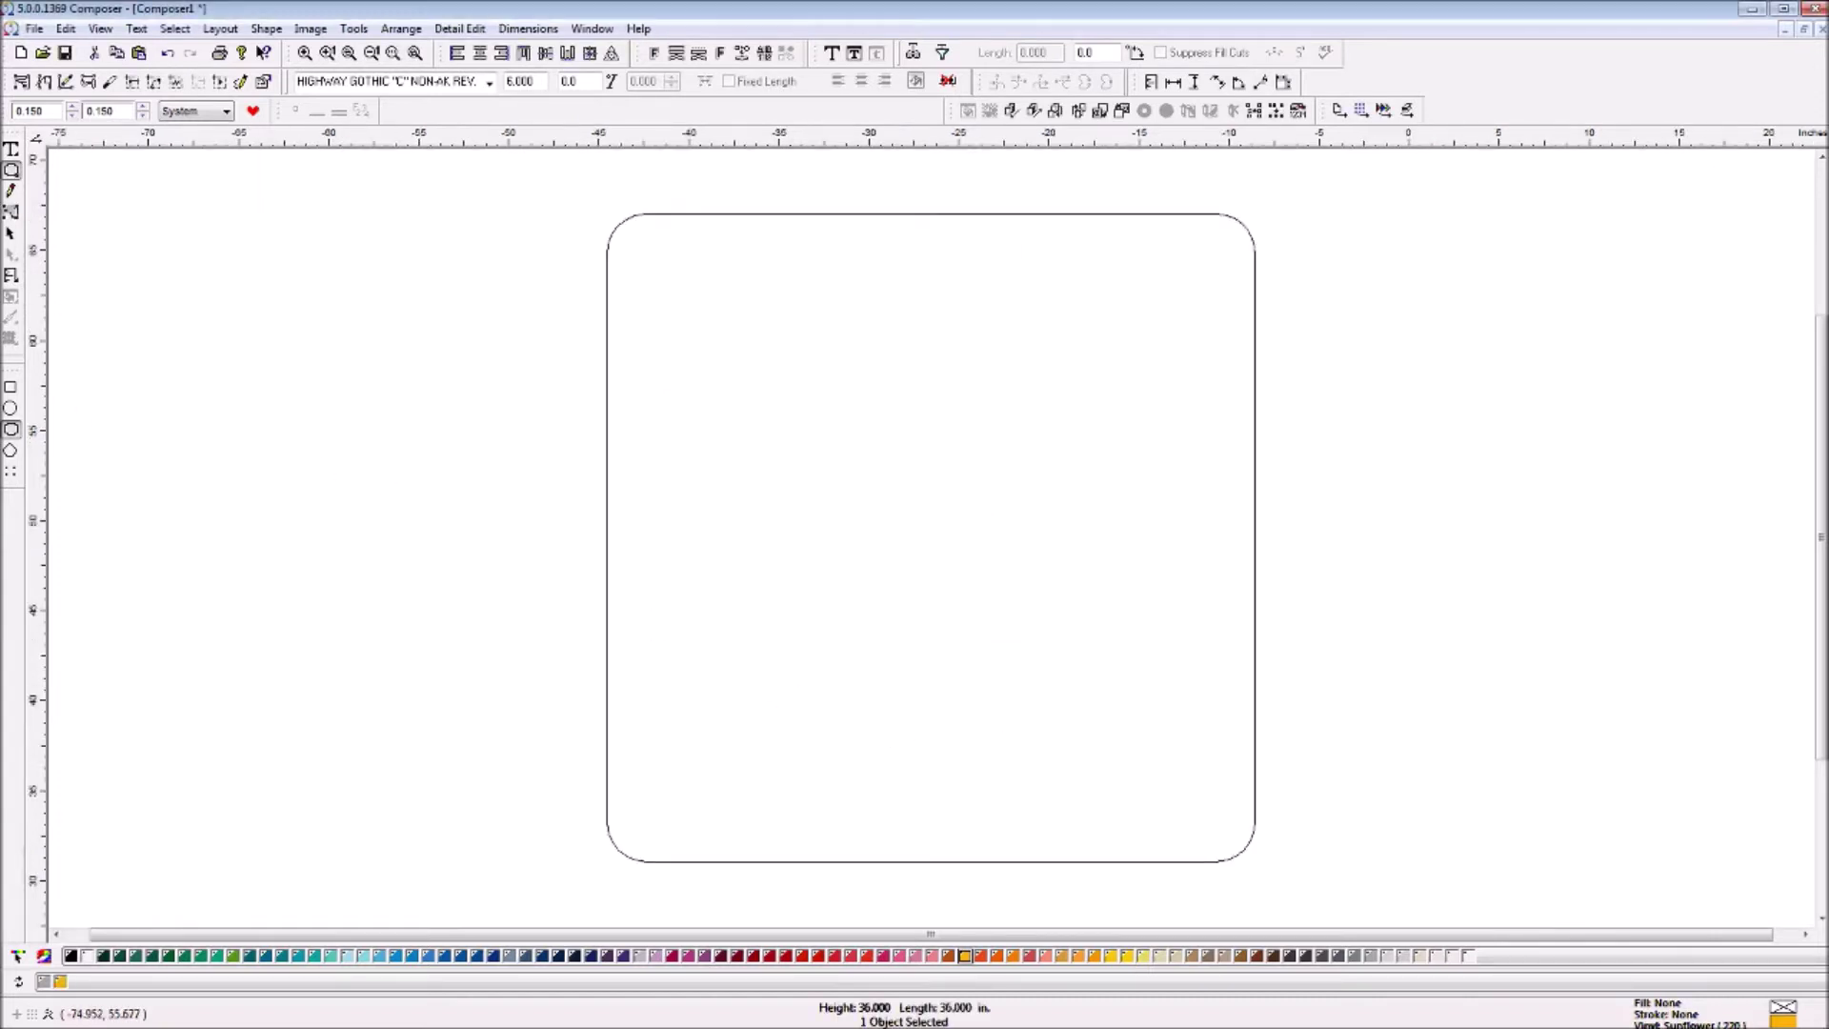
left_click(12, 233)
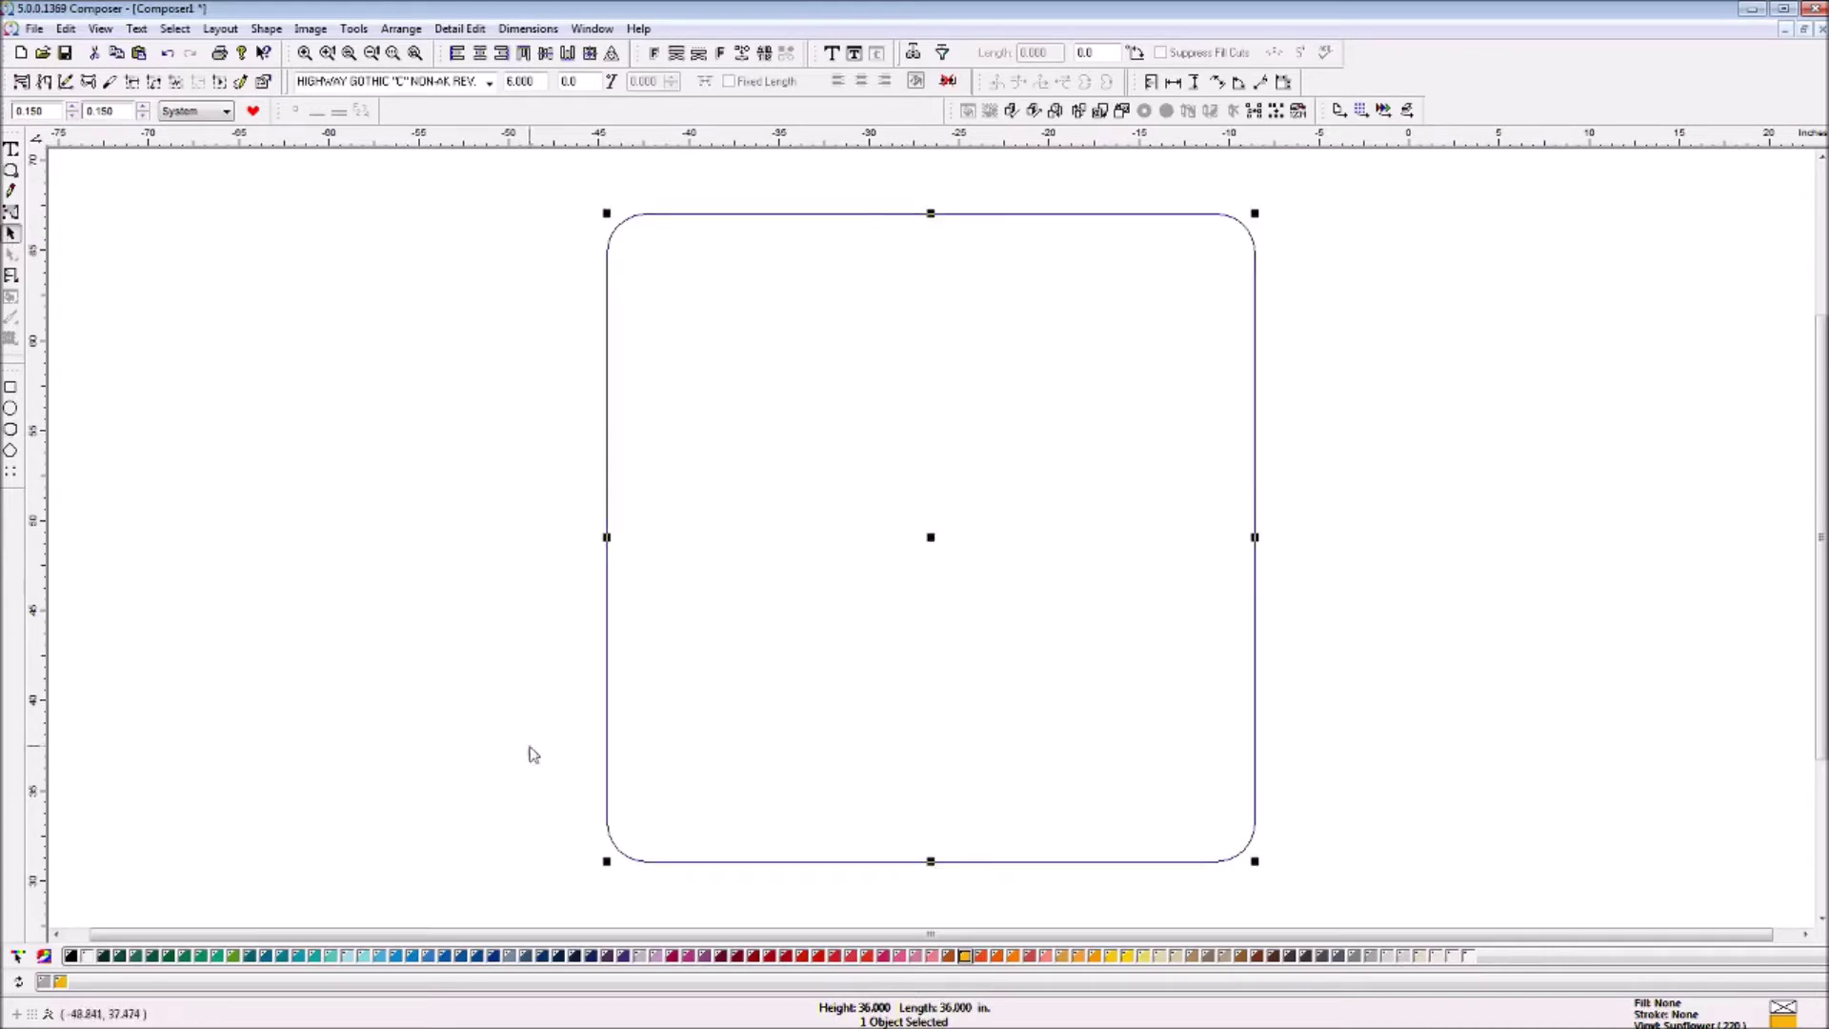
left_click(438, 612)
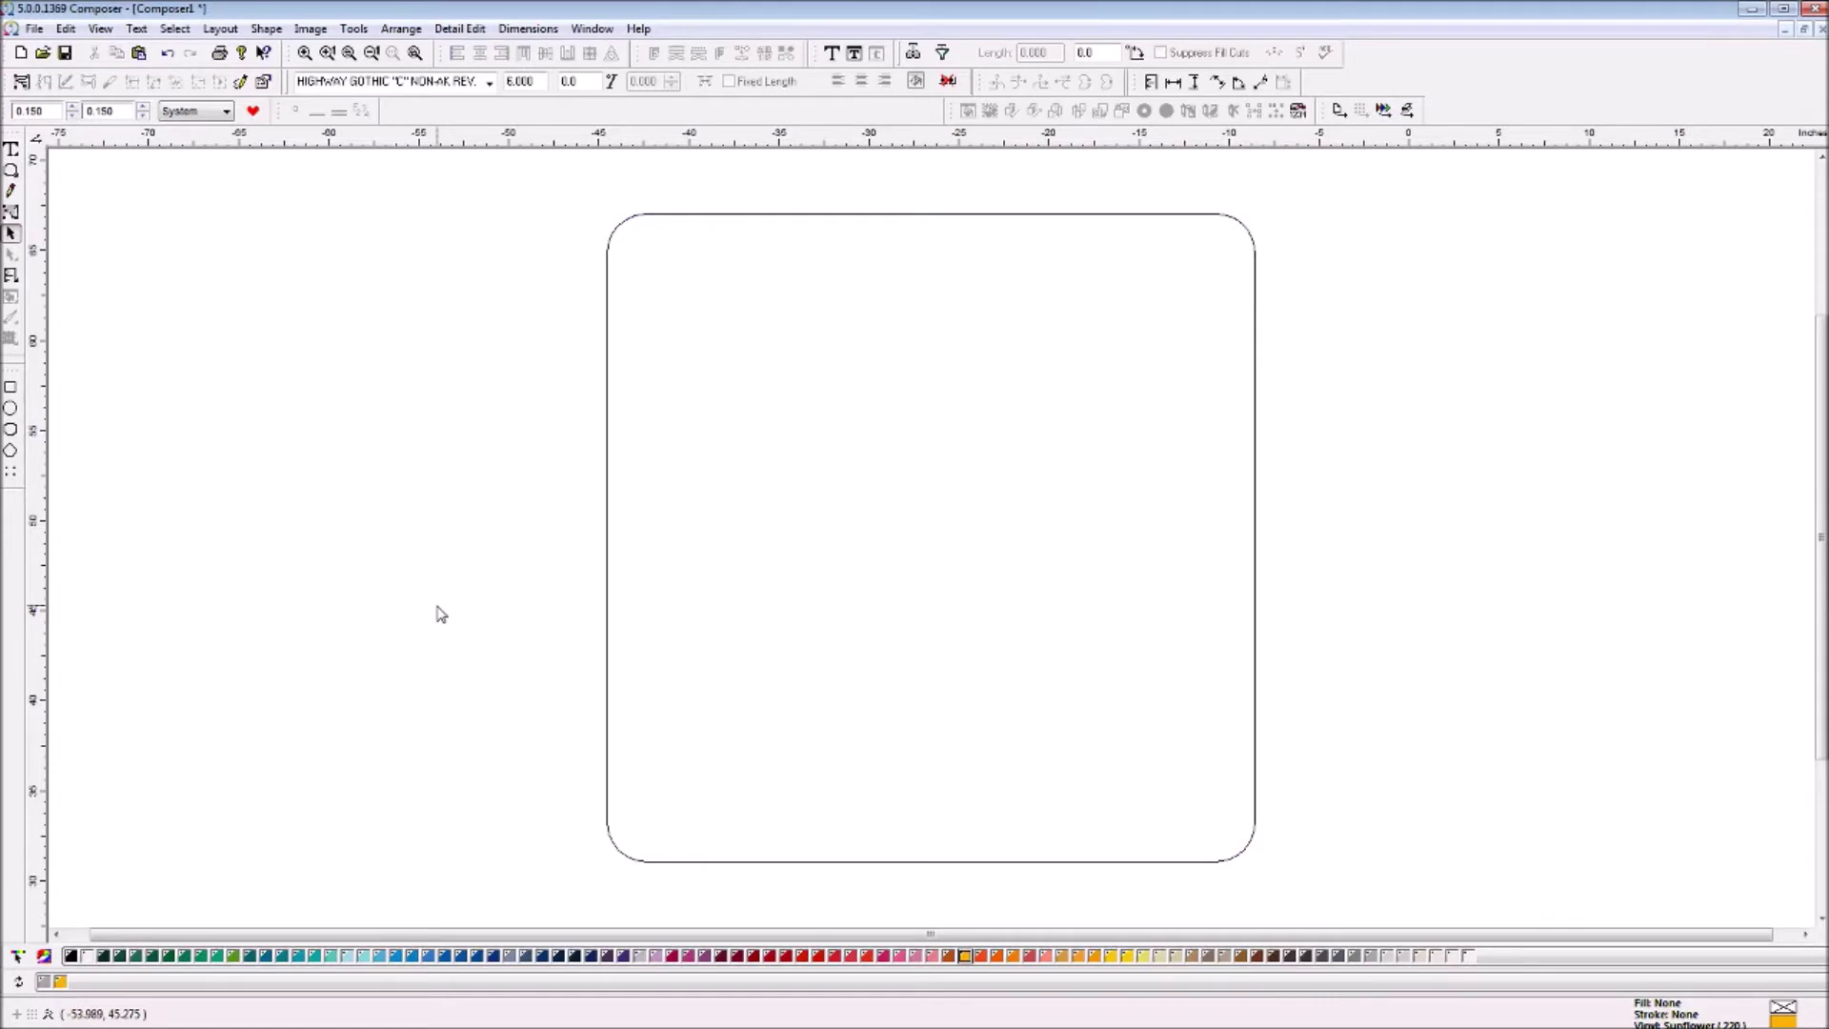
Compare the rounded square in filled-colour preview and outline view
key("F9")
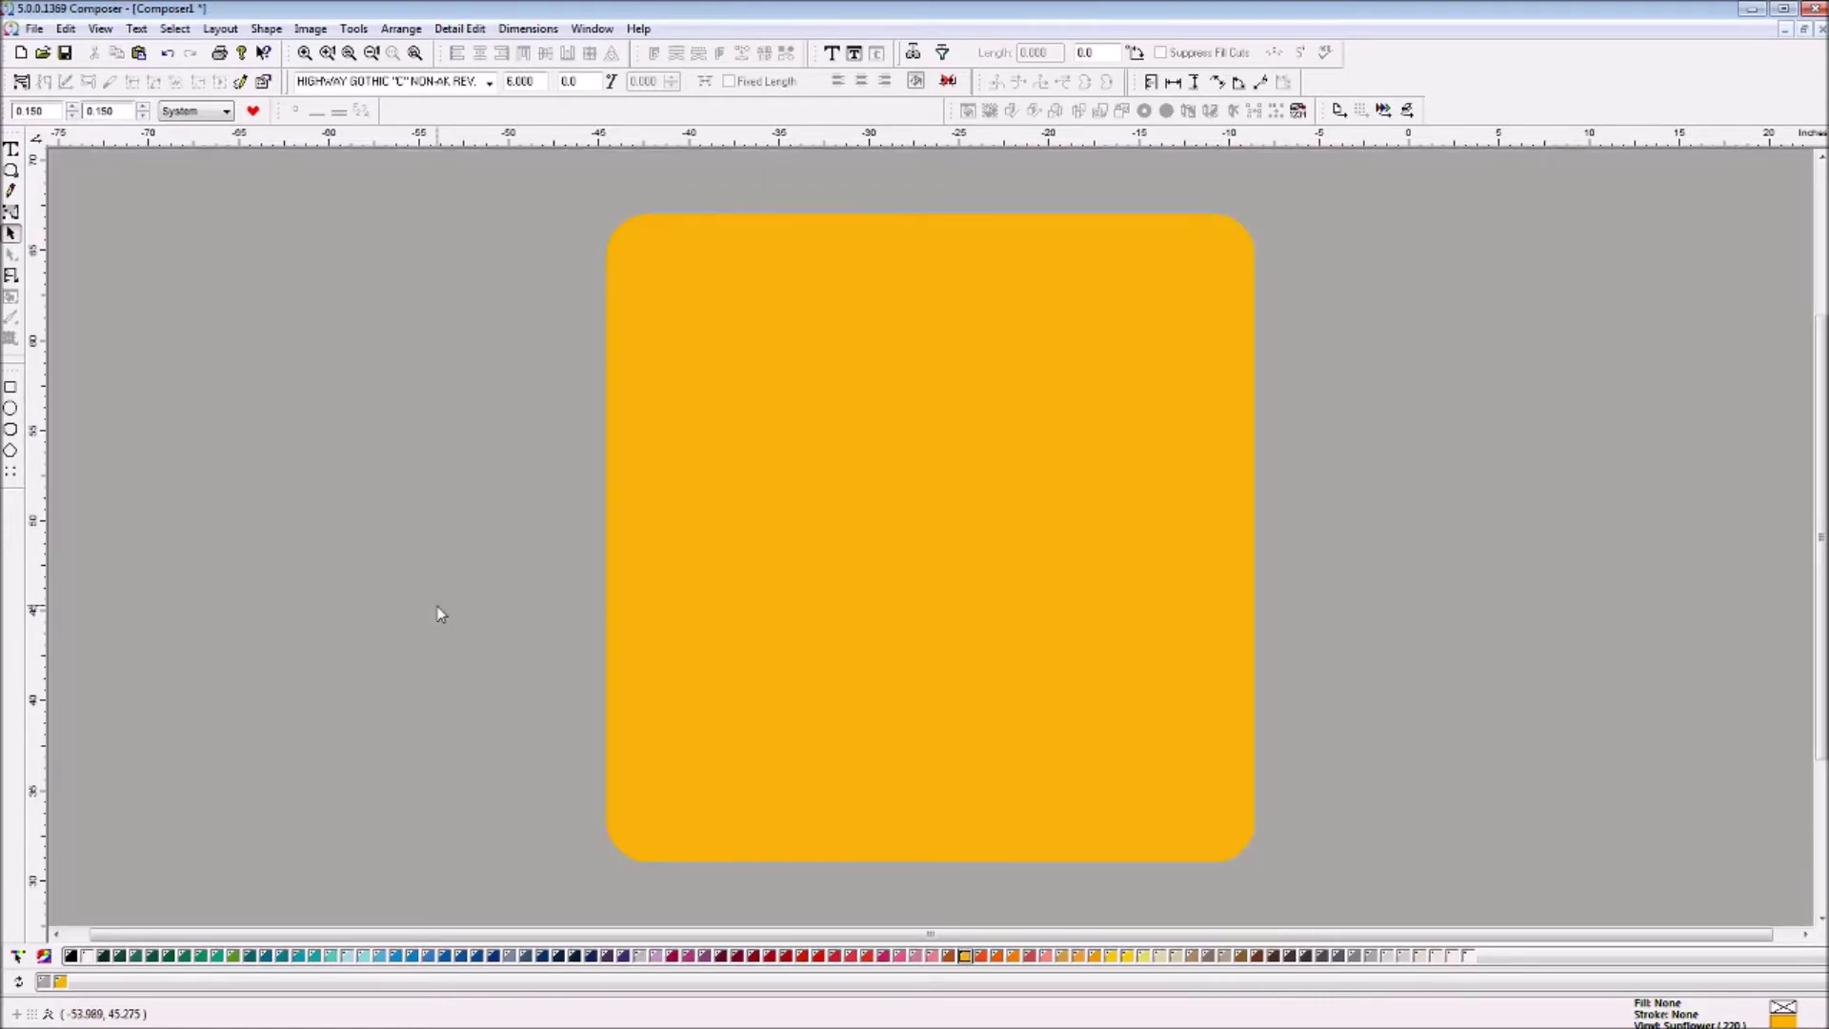
key("F9")
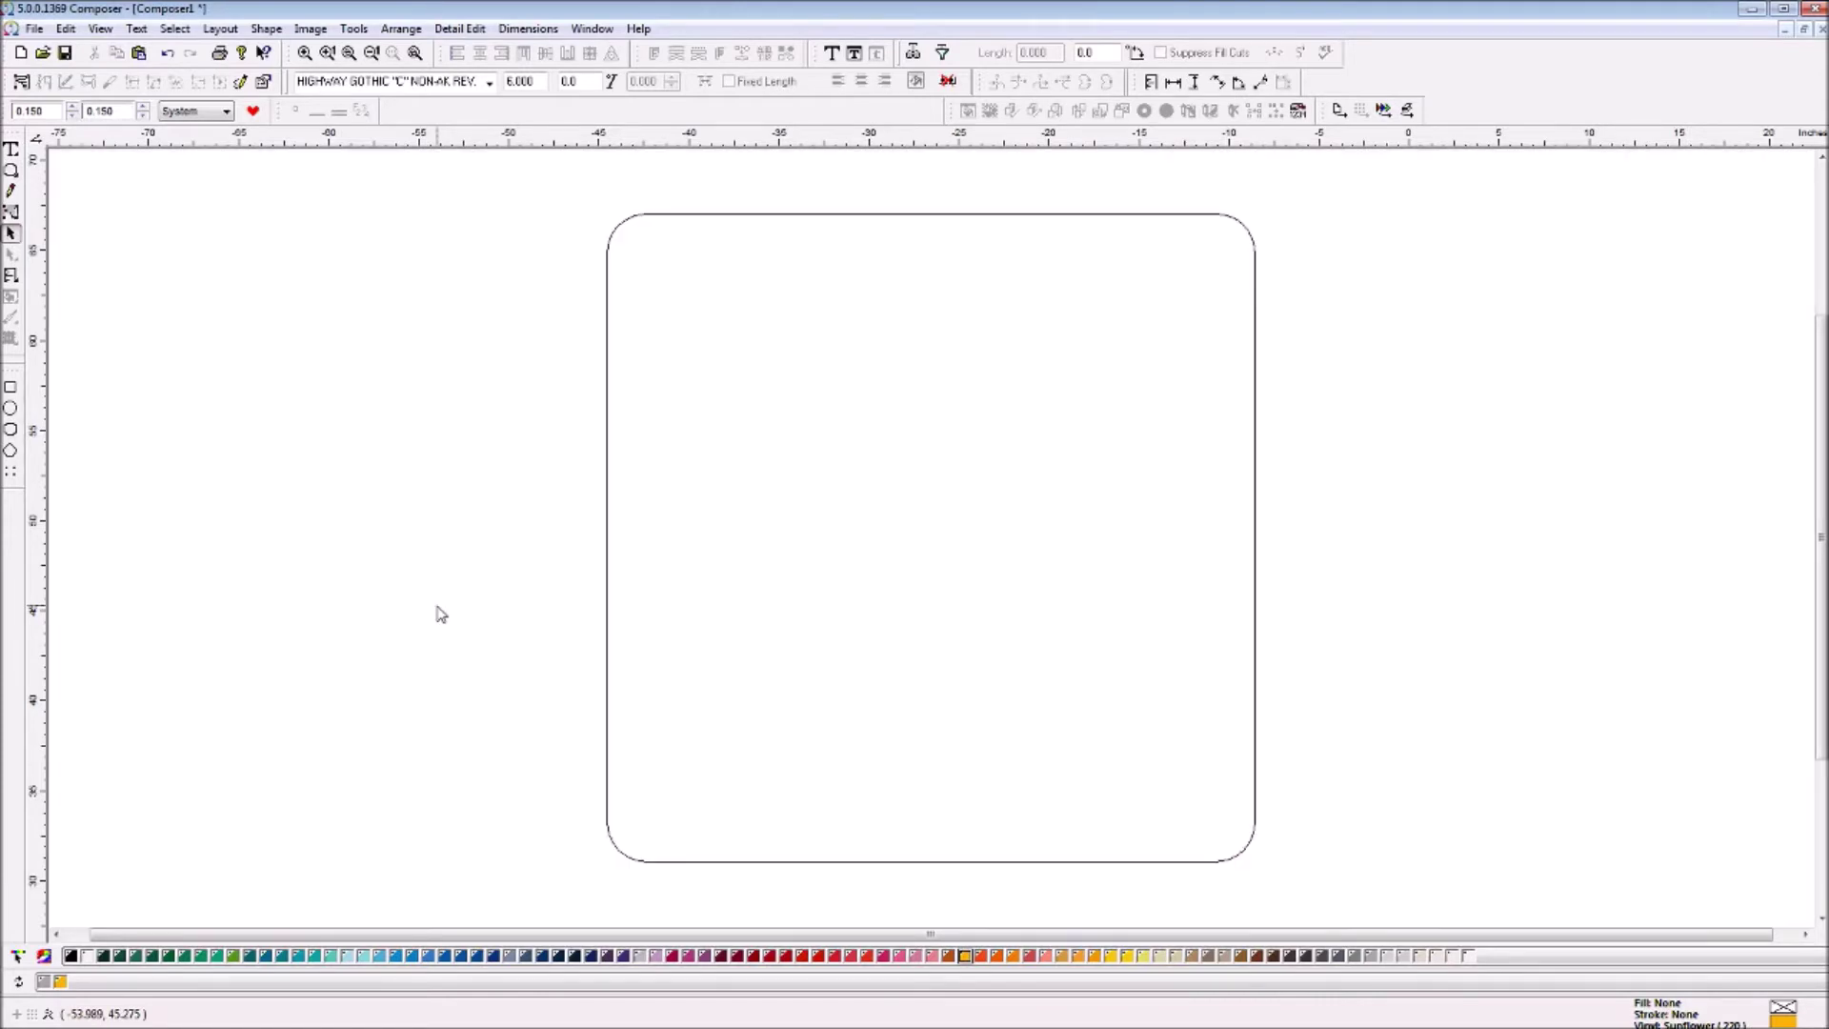
key("F9")
key("F9")
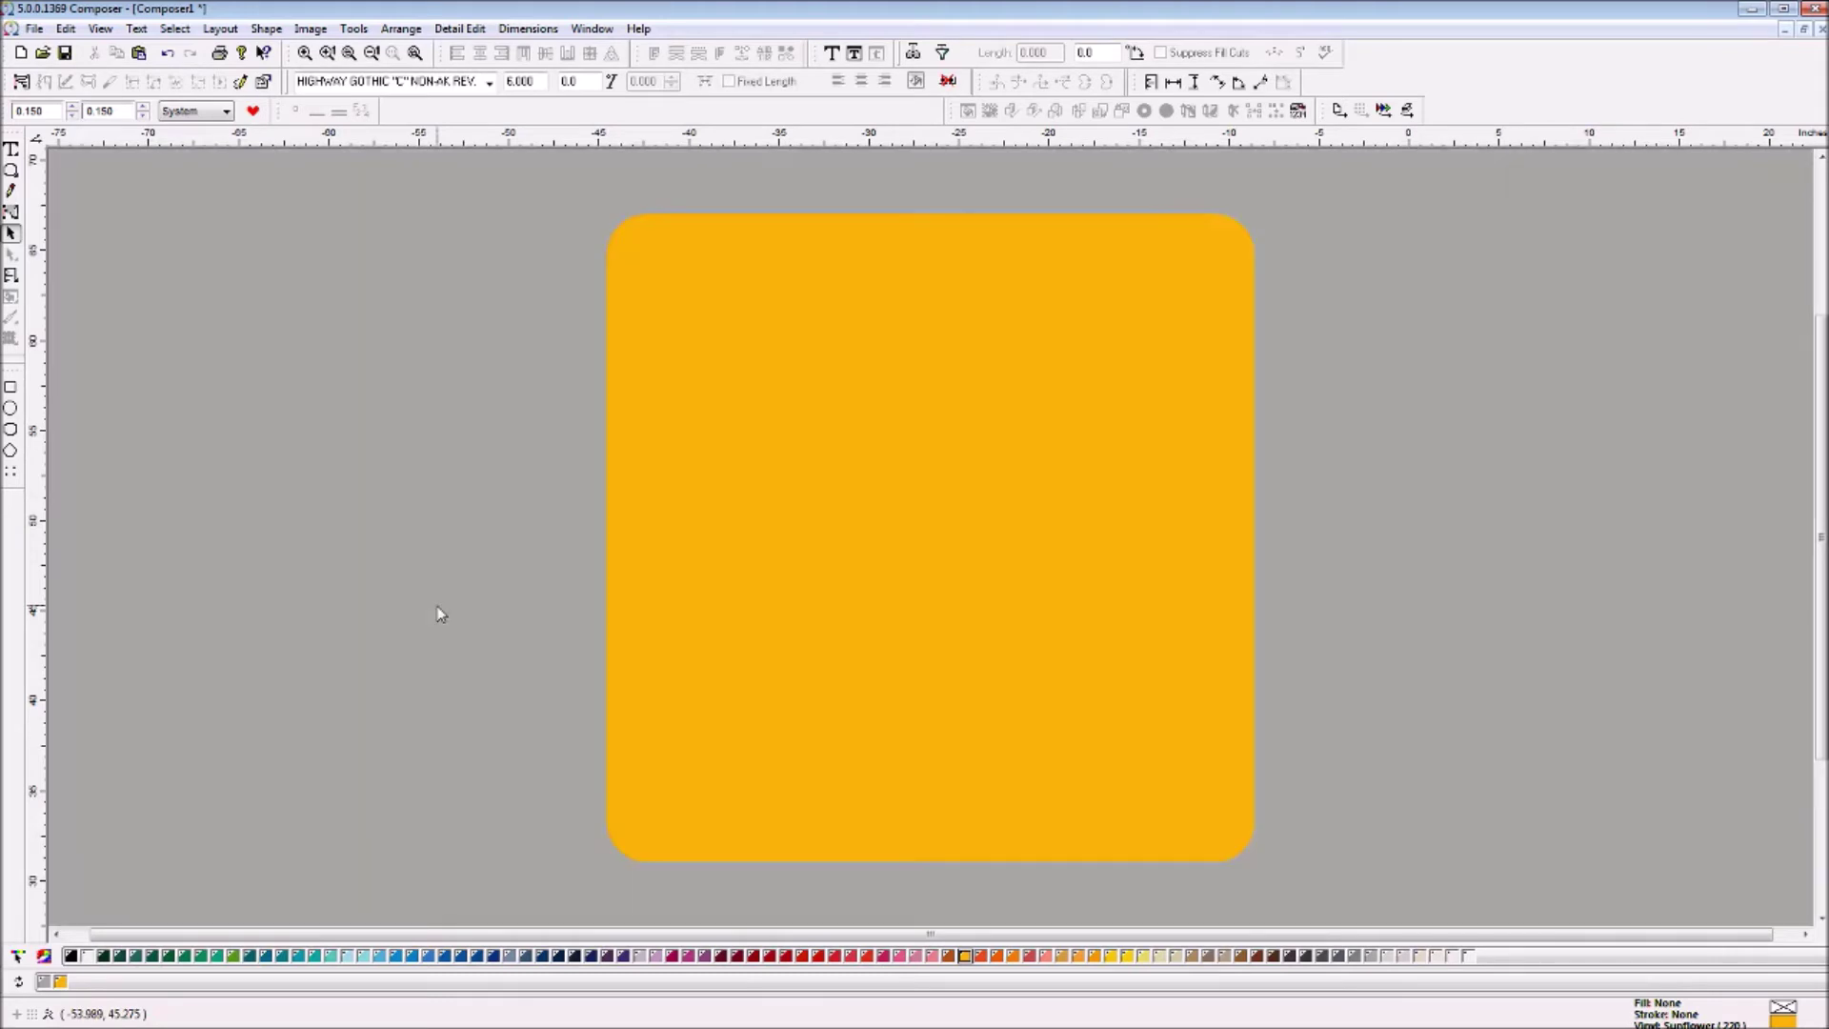
key("F9")
key("F9")
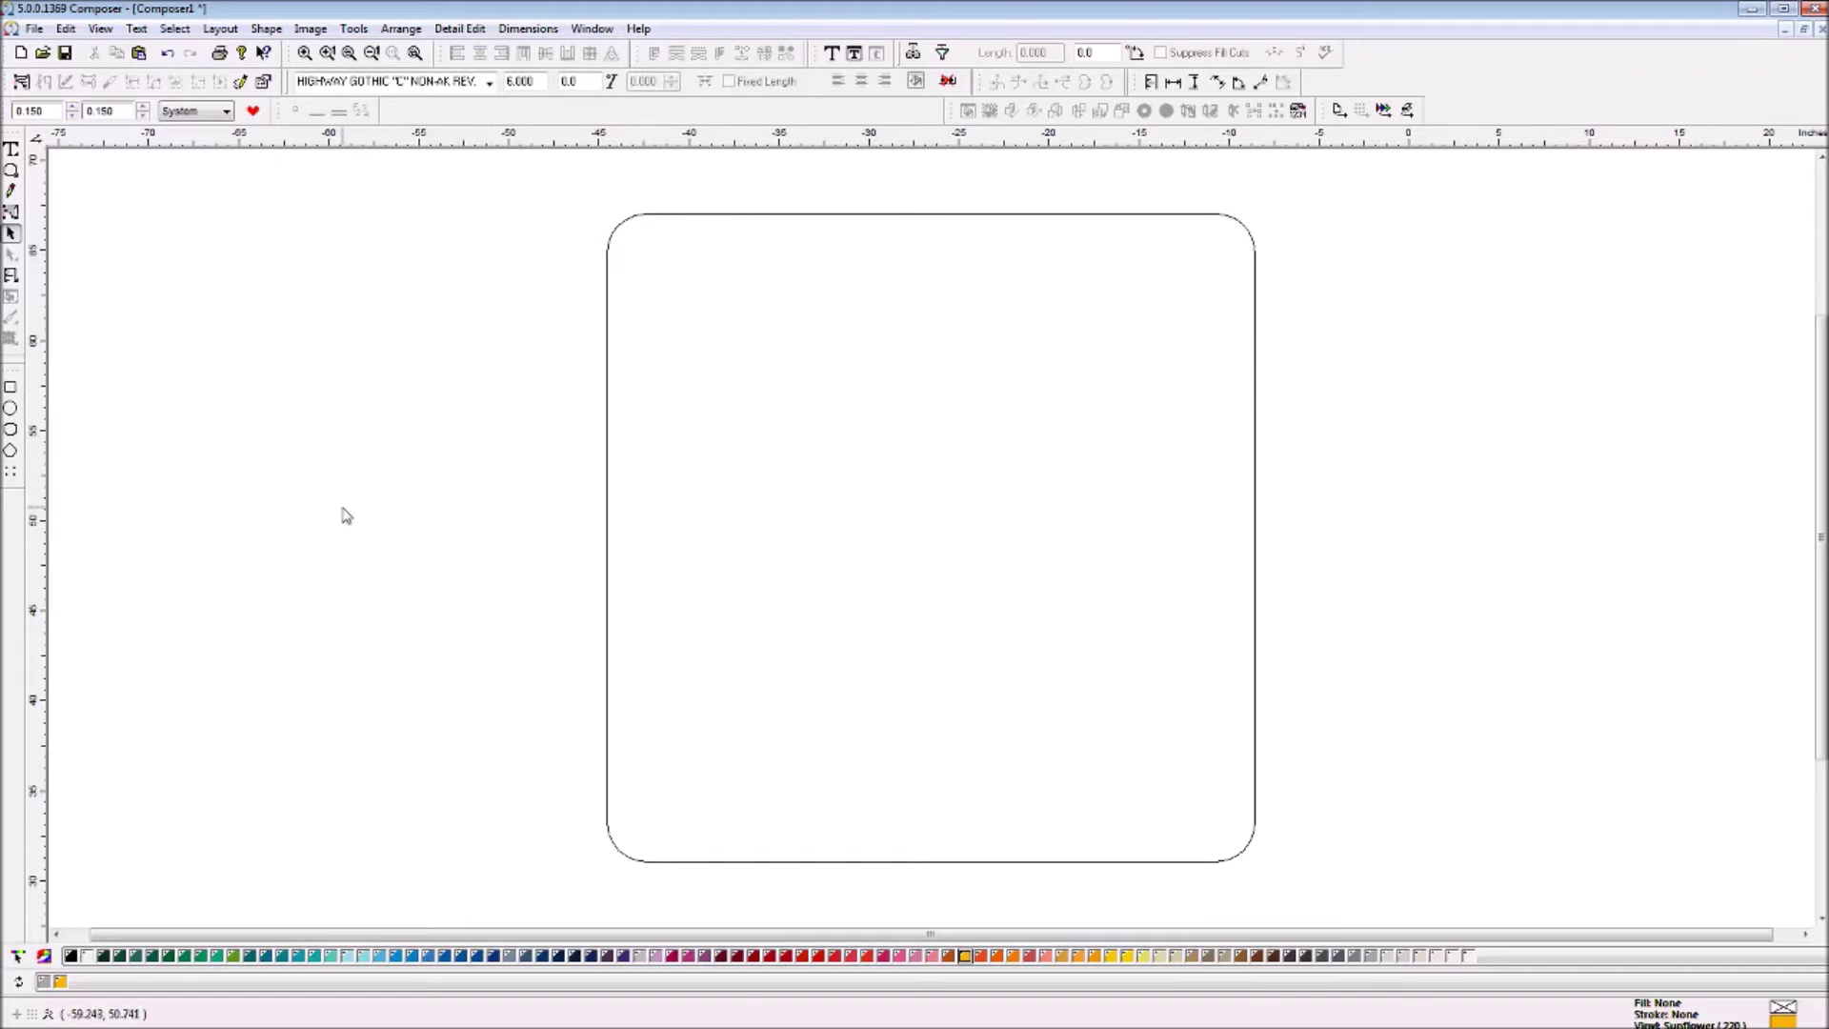
Delete the rounded square from the drawing
left_click(683, 215)
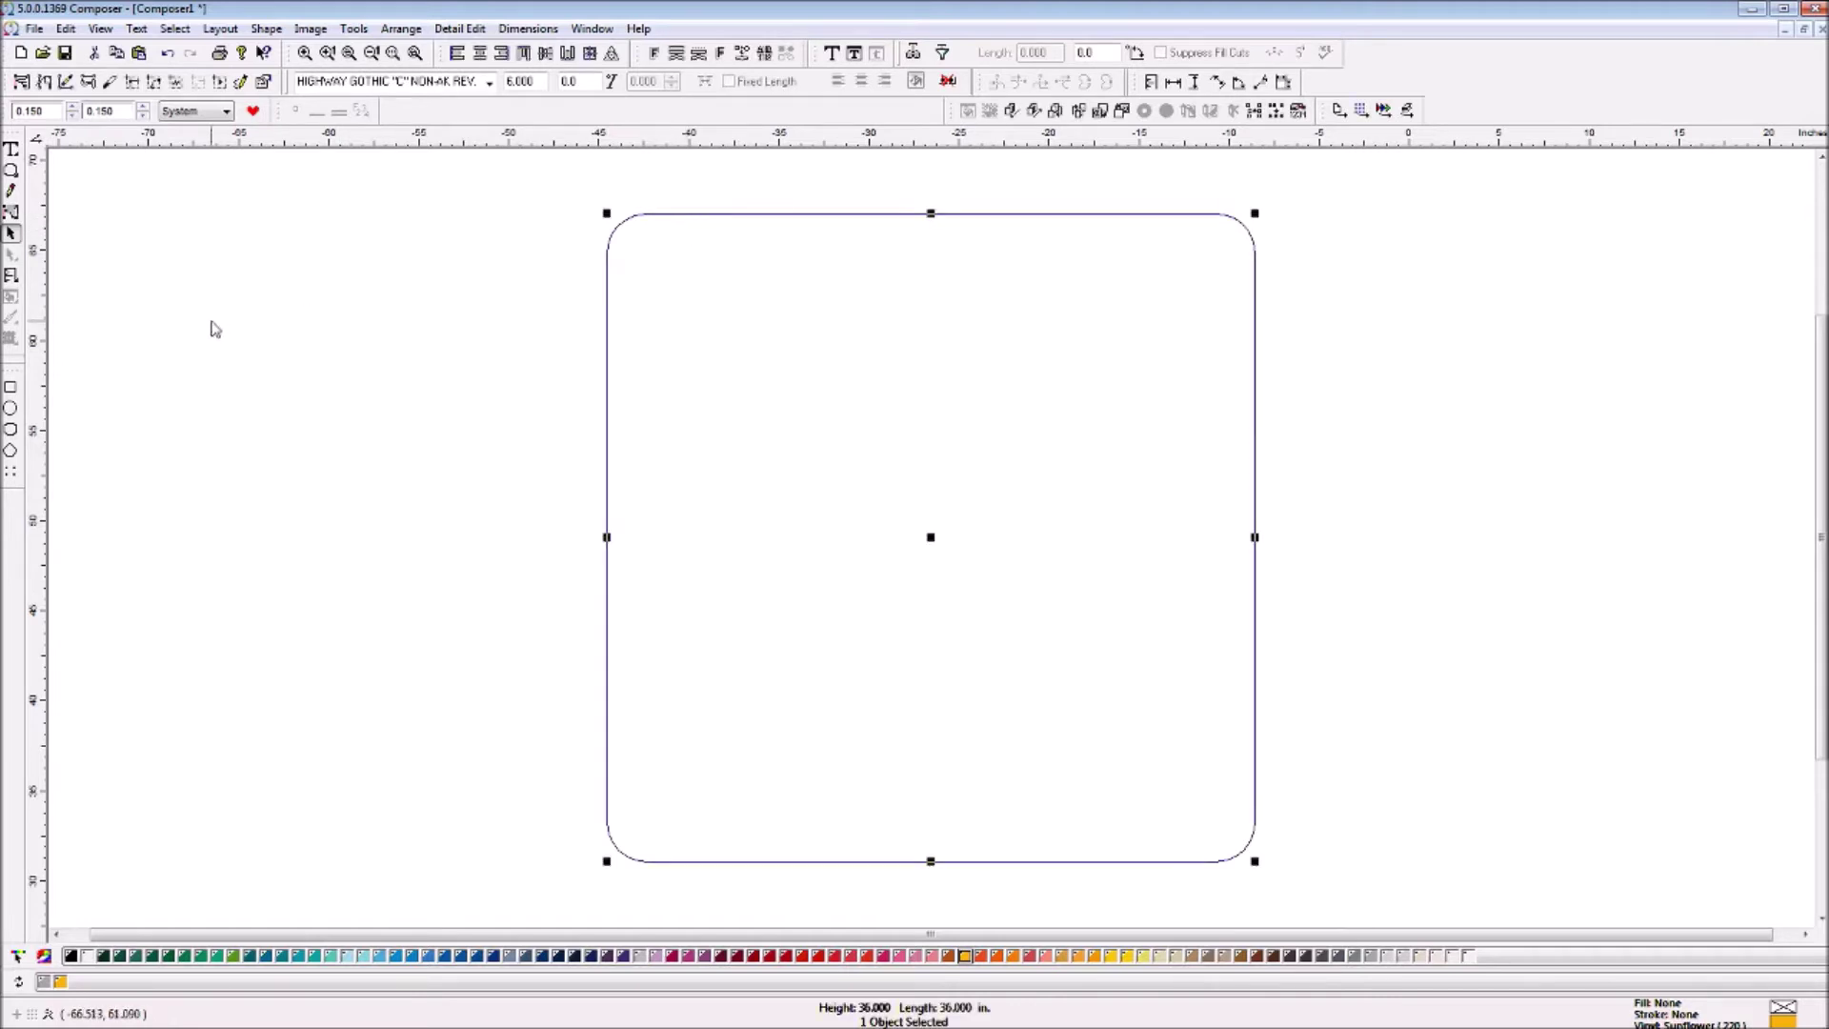
key("Delete")
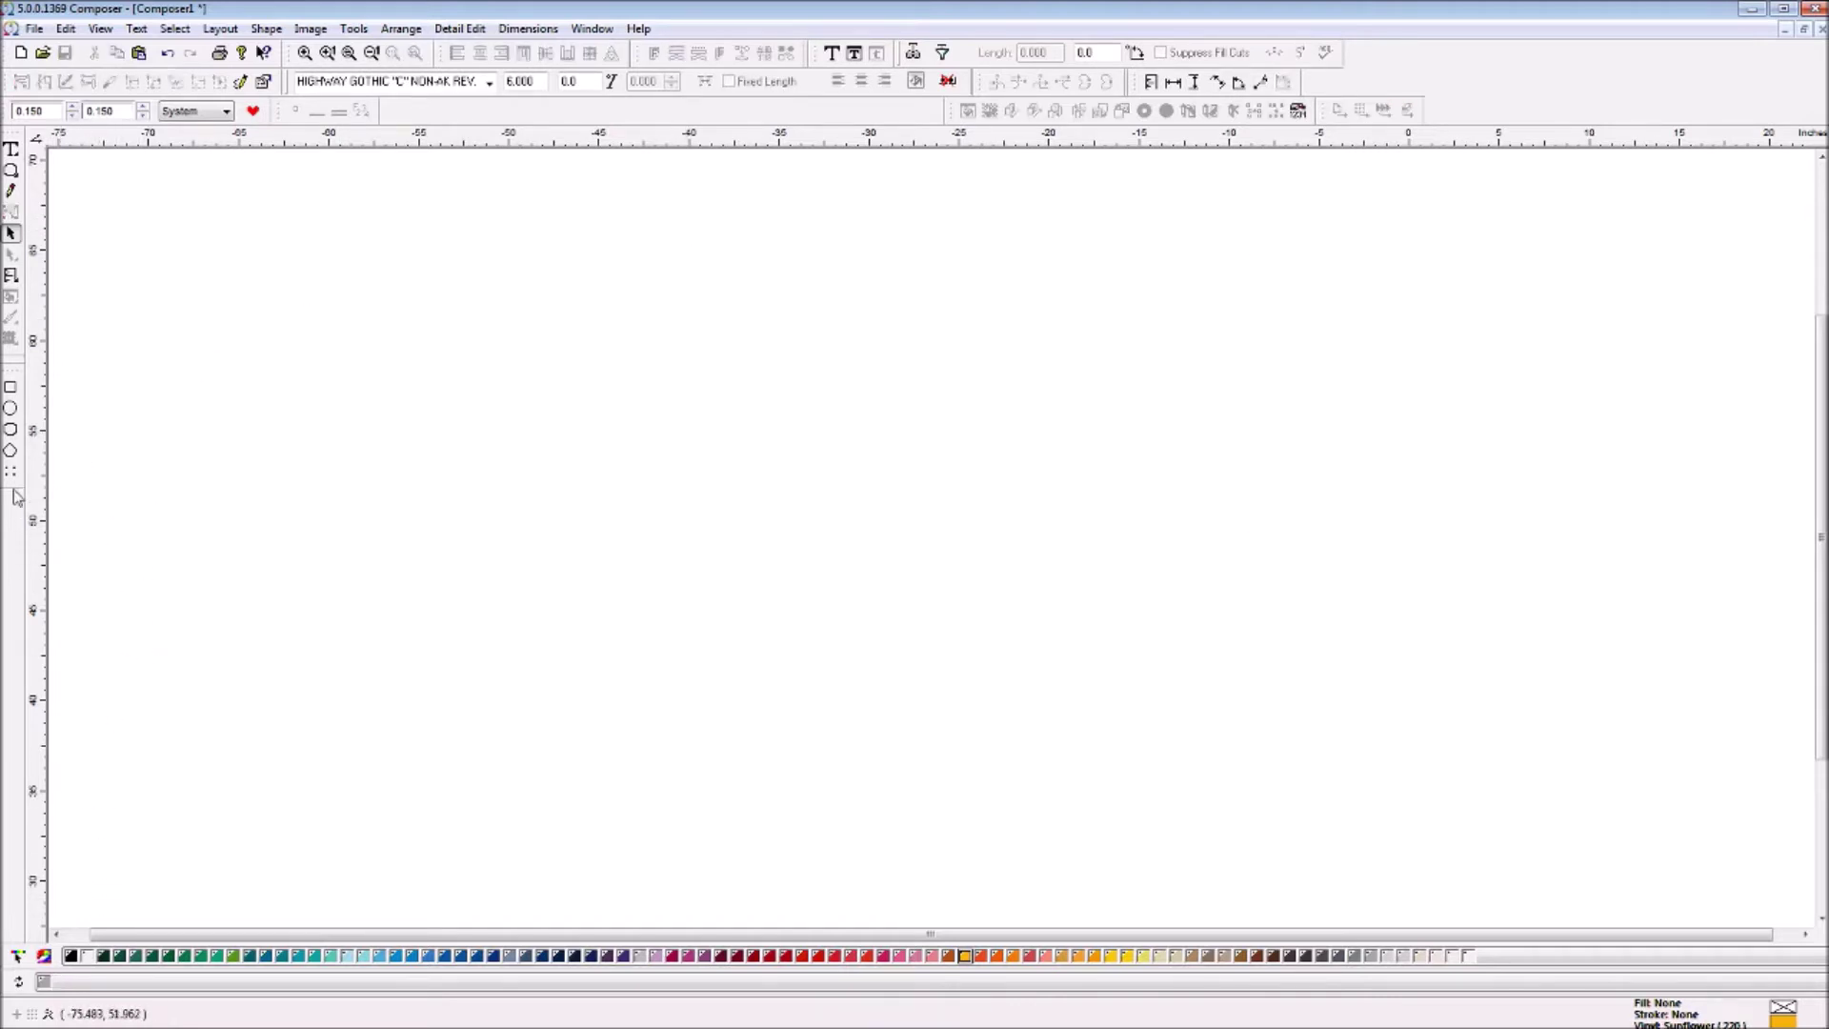
Start a new decorative border and set both its height and length to 36 inches
left_click(10, 428)
left_click_drag(208, 283, 798, 727)
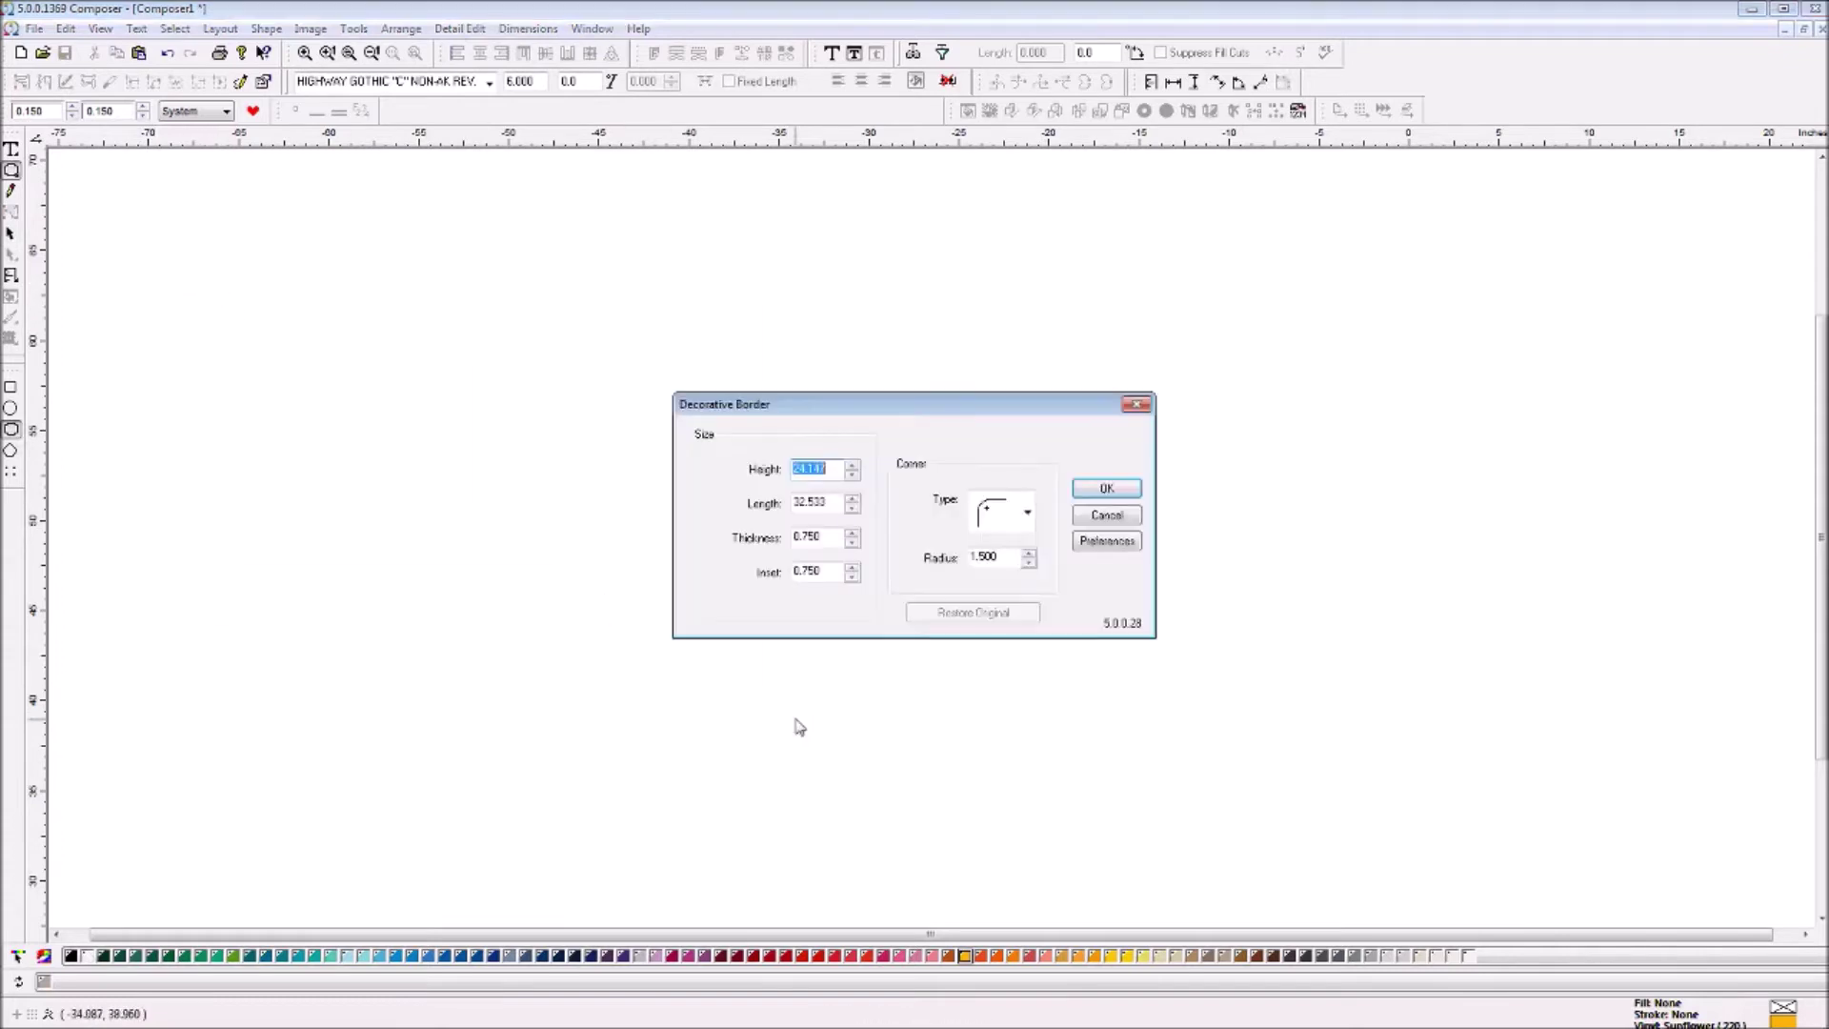
type("36")
key("Tab")
type("30")
key("Tab")
Give the new border a thickness of 0.875 and an inset of 0.625
type(".075")
key("Tab")
type("120")
type("5")
key("BackSpace")
key("BackSpace")
key("BackSpace")
type(".625")
Set the border's corner radius to 2.25 and create it with rounded corners
left_click(1125, 492)
left_click_drag(991, 557, 949, 589)
type("3.0")
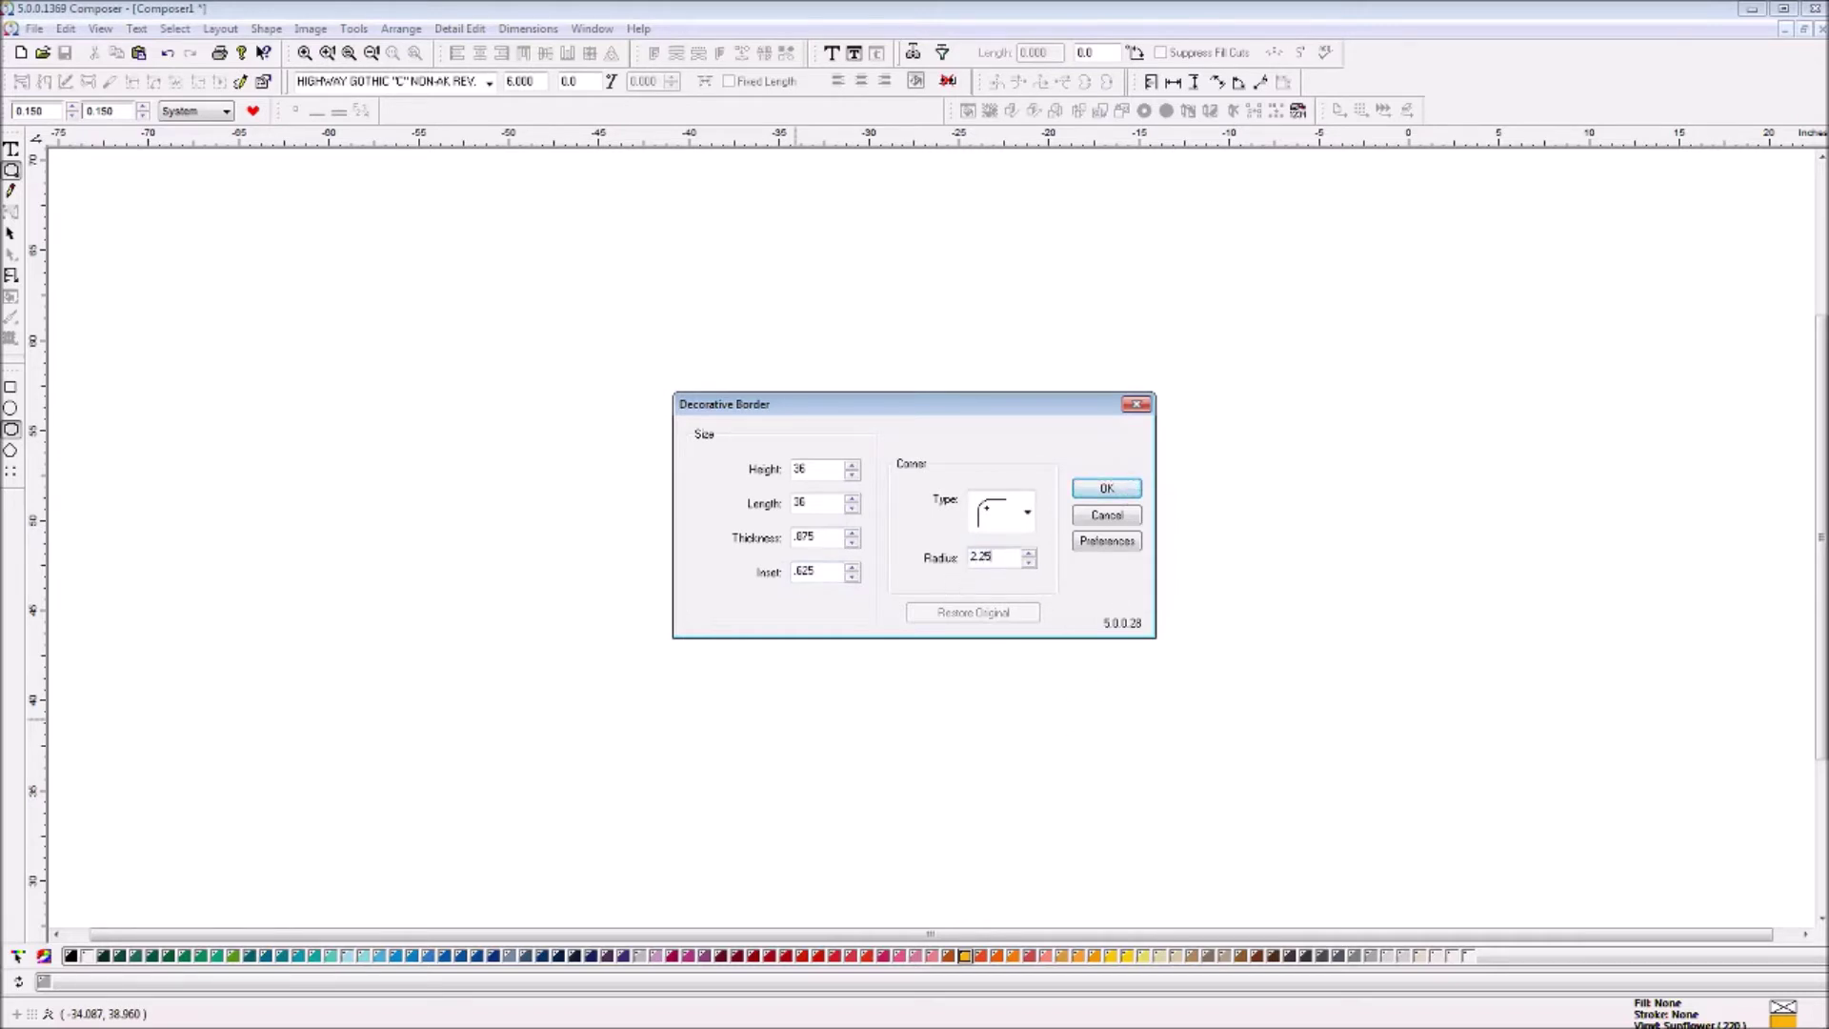
key("Return")
key("F4")
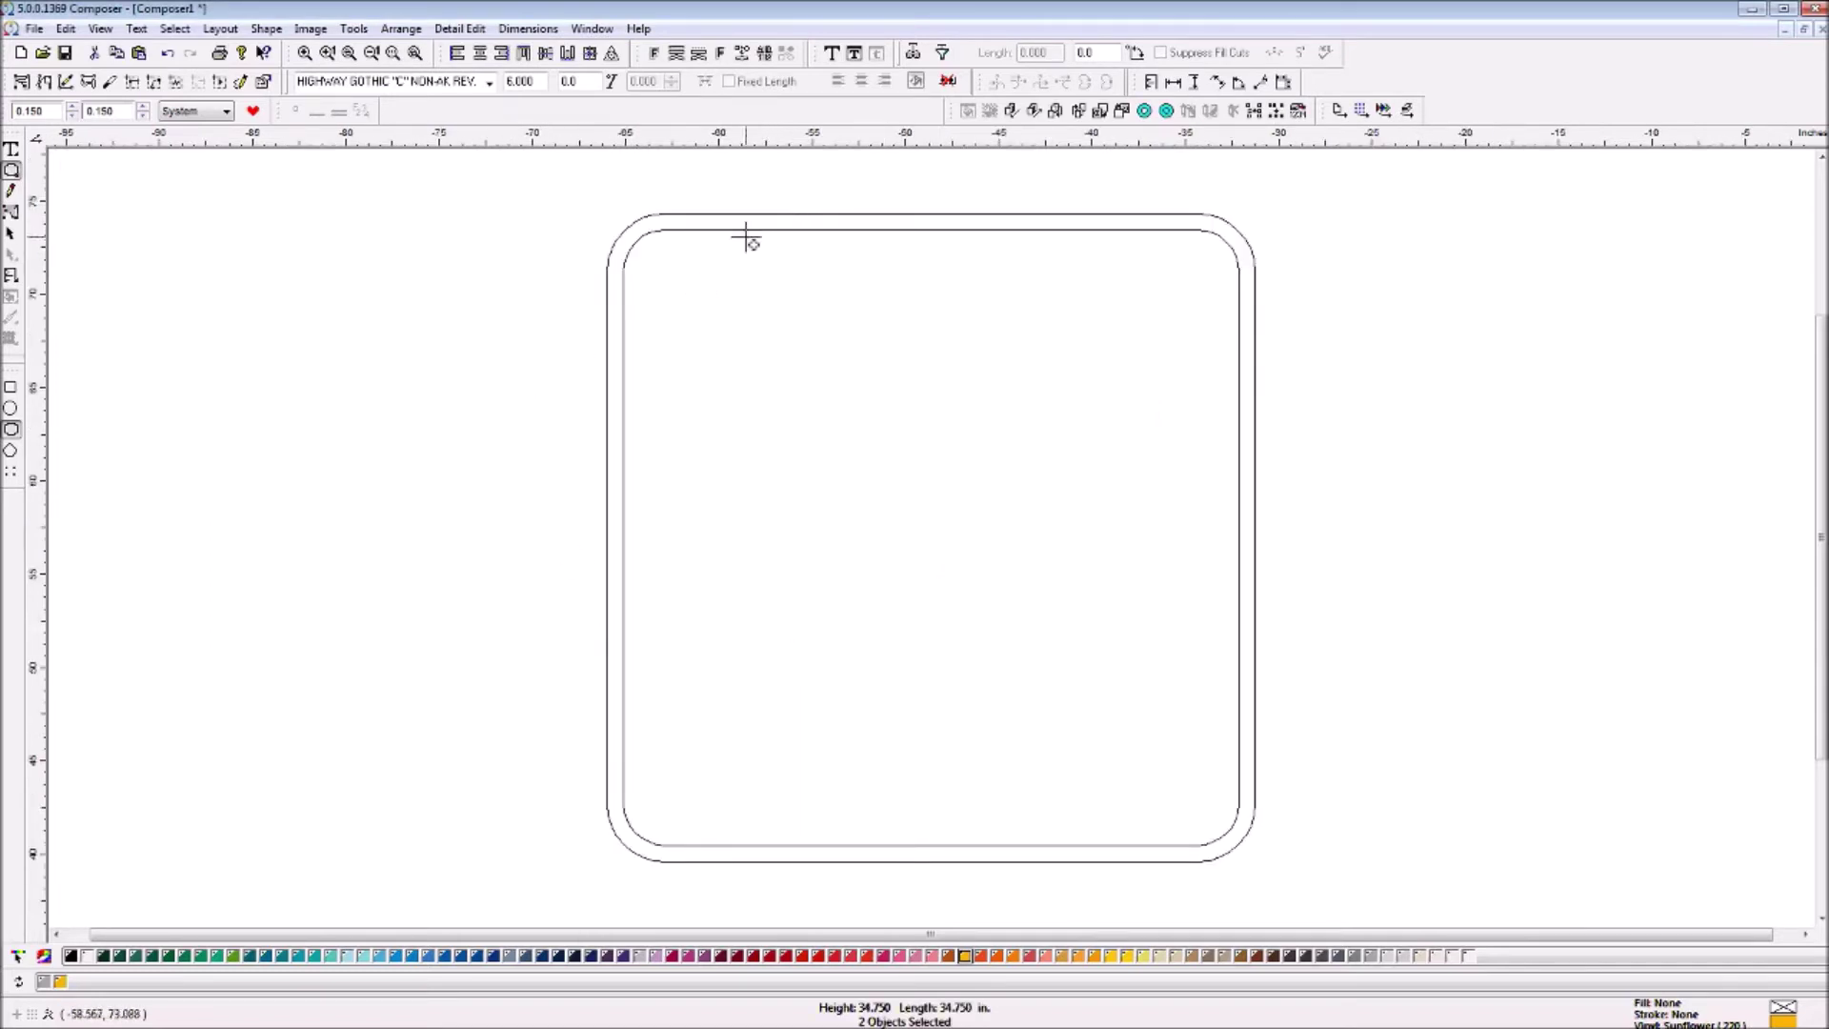
left_click(9, 234)
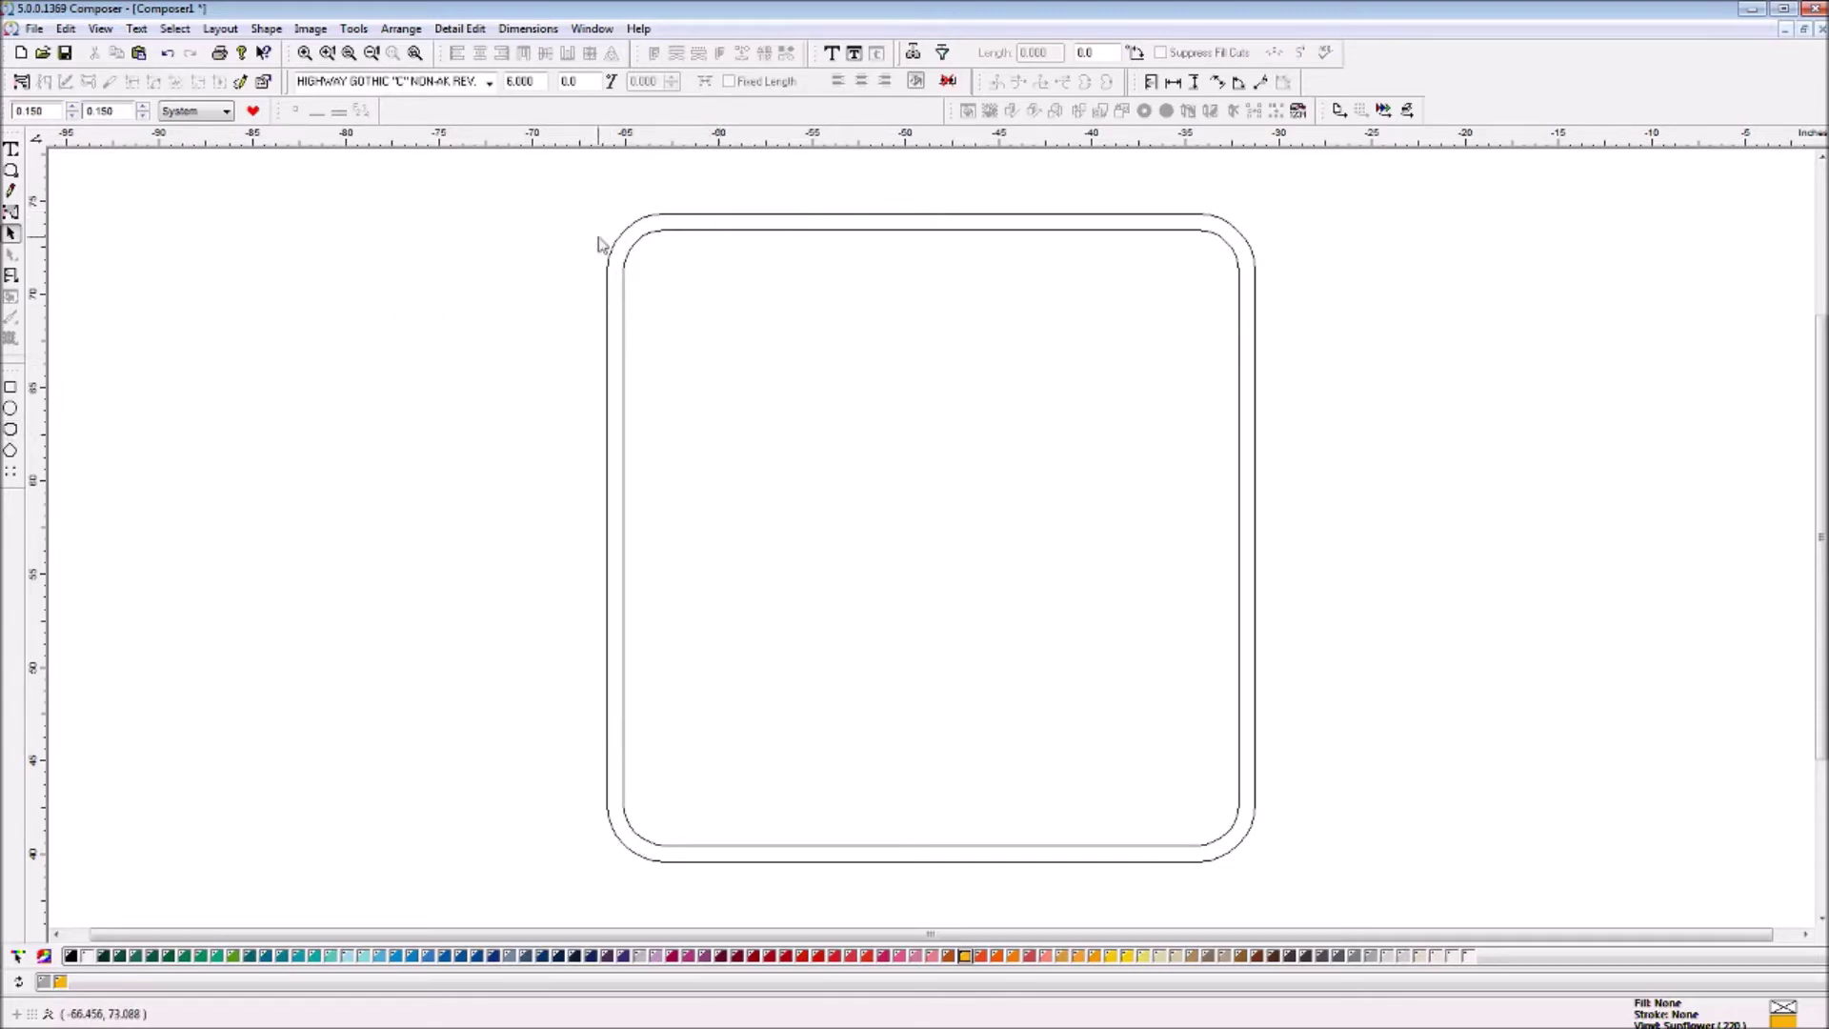
Draw a plain 36 by 36 inch rounded square as a decorative border with thickness 0, inset 0 and corner radius 2.25
left_click(12, 431)
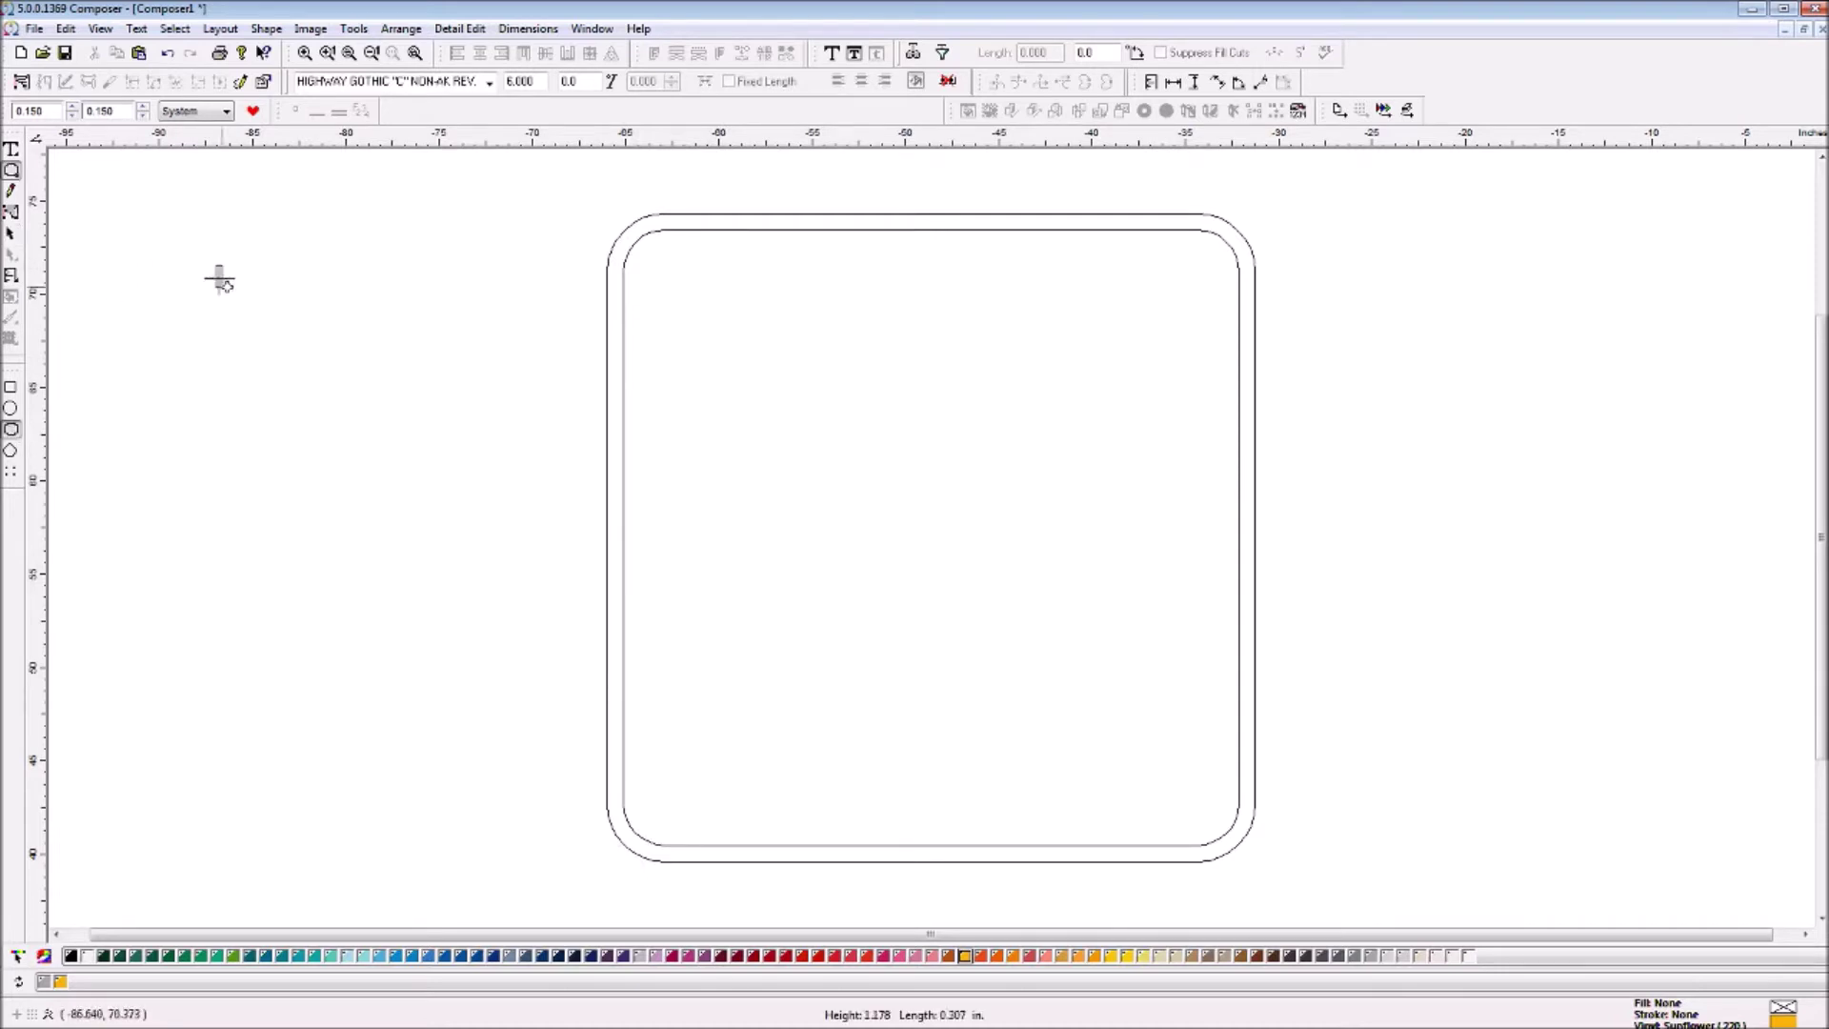
type("36")
key("Tab")
type("30")
key("Tab")
type("0")
key("Tab")
type("0")
key("Tab")
key("Tab")
type("2.25")
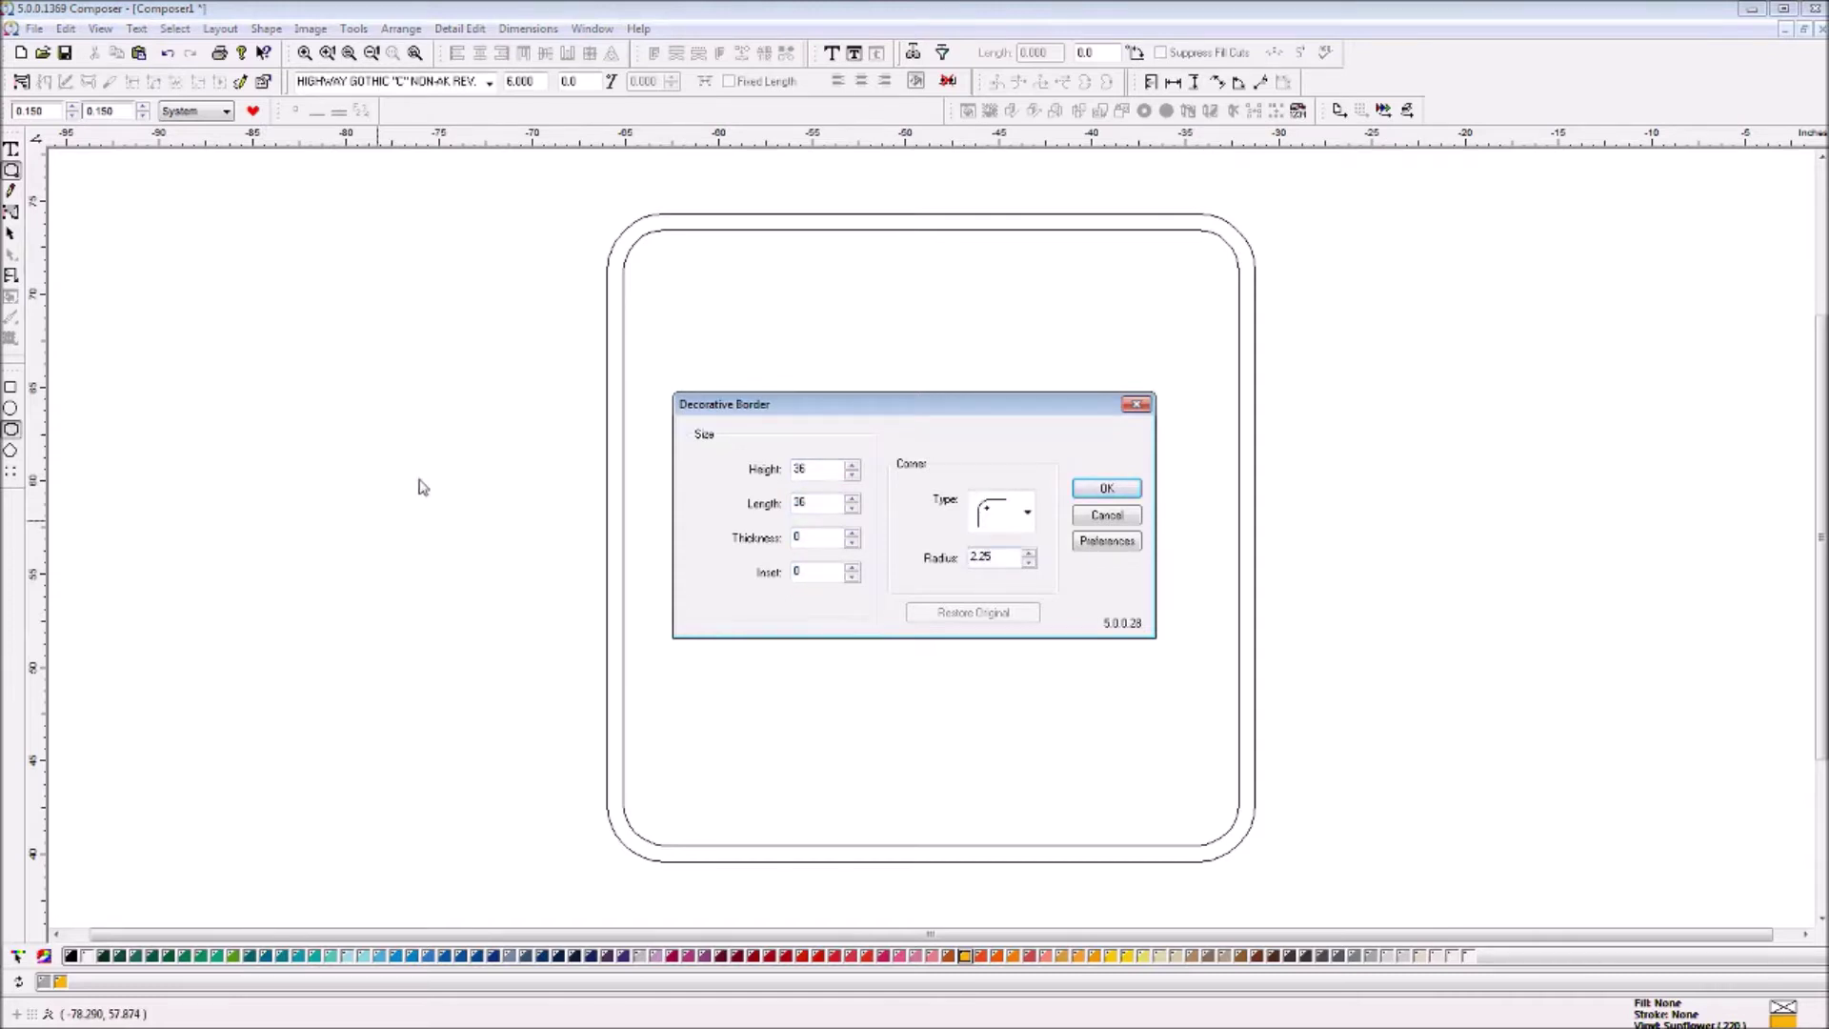
left_click(1106, 489)
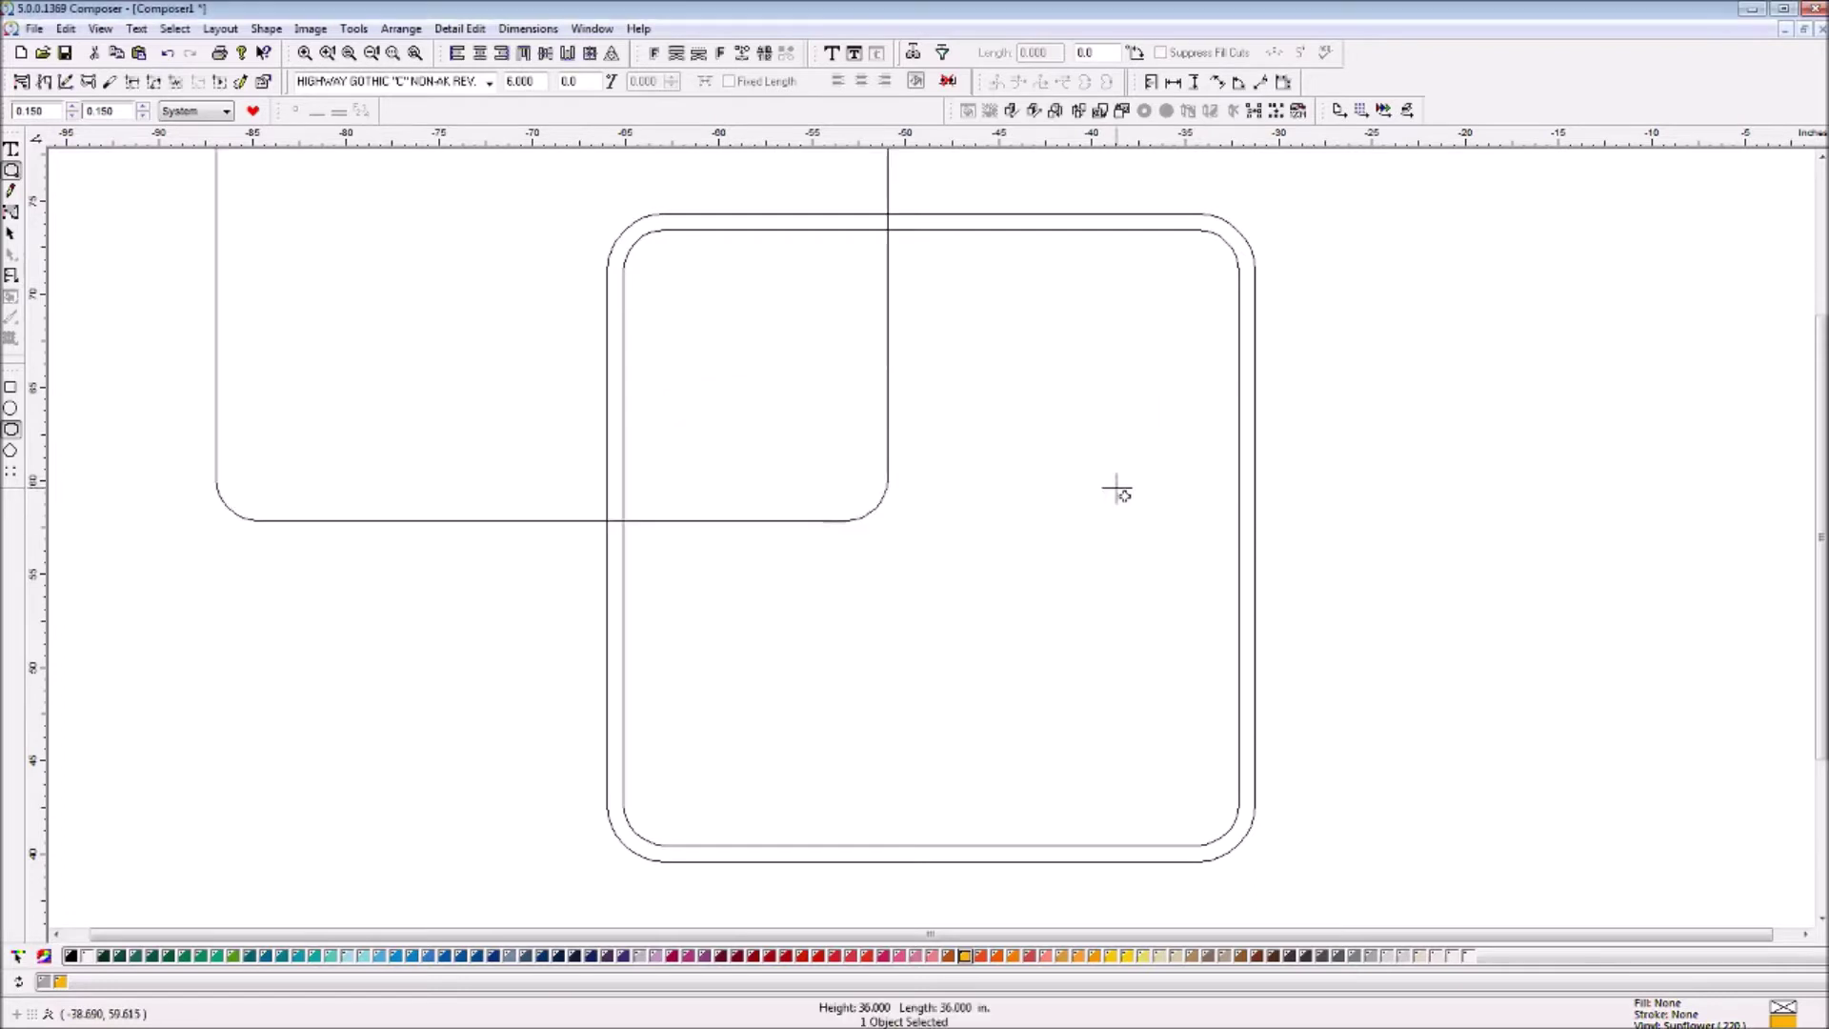
left_click(11, 233)
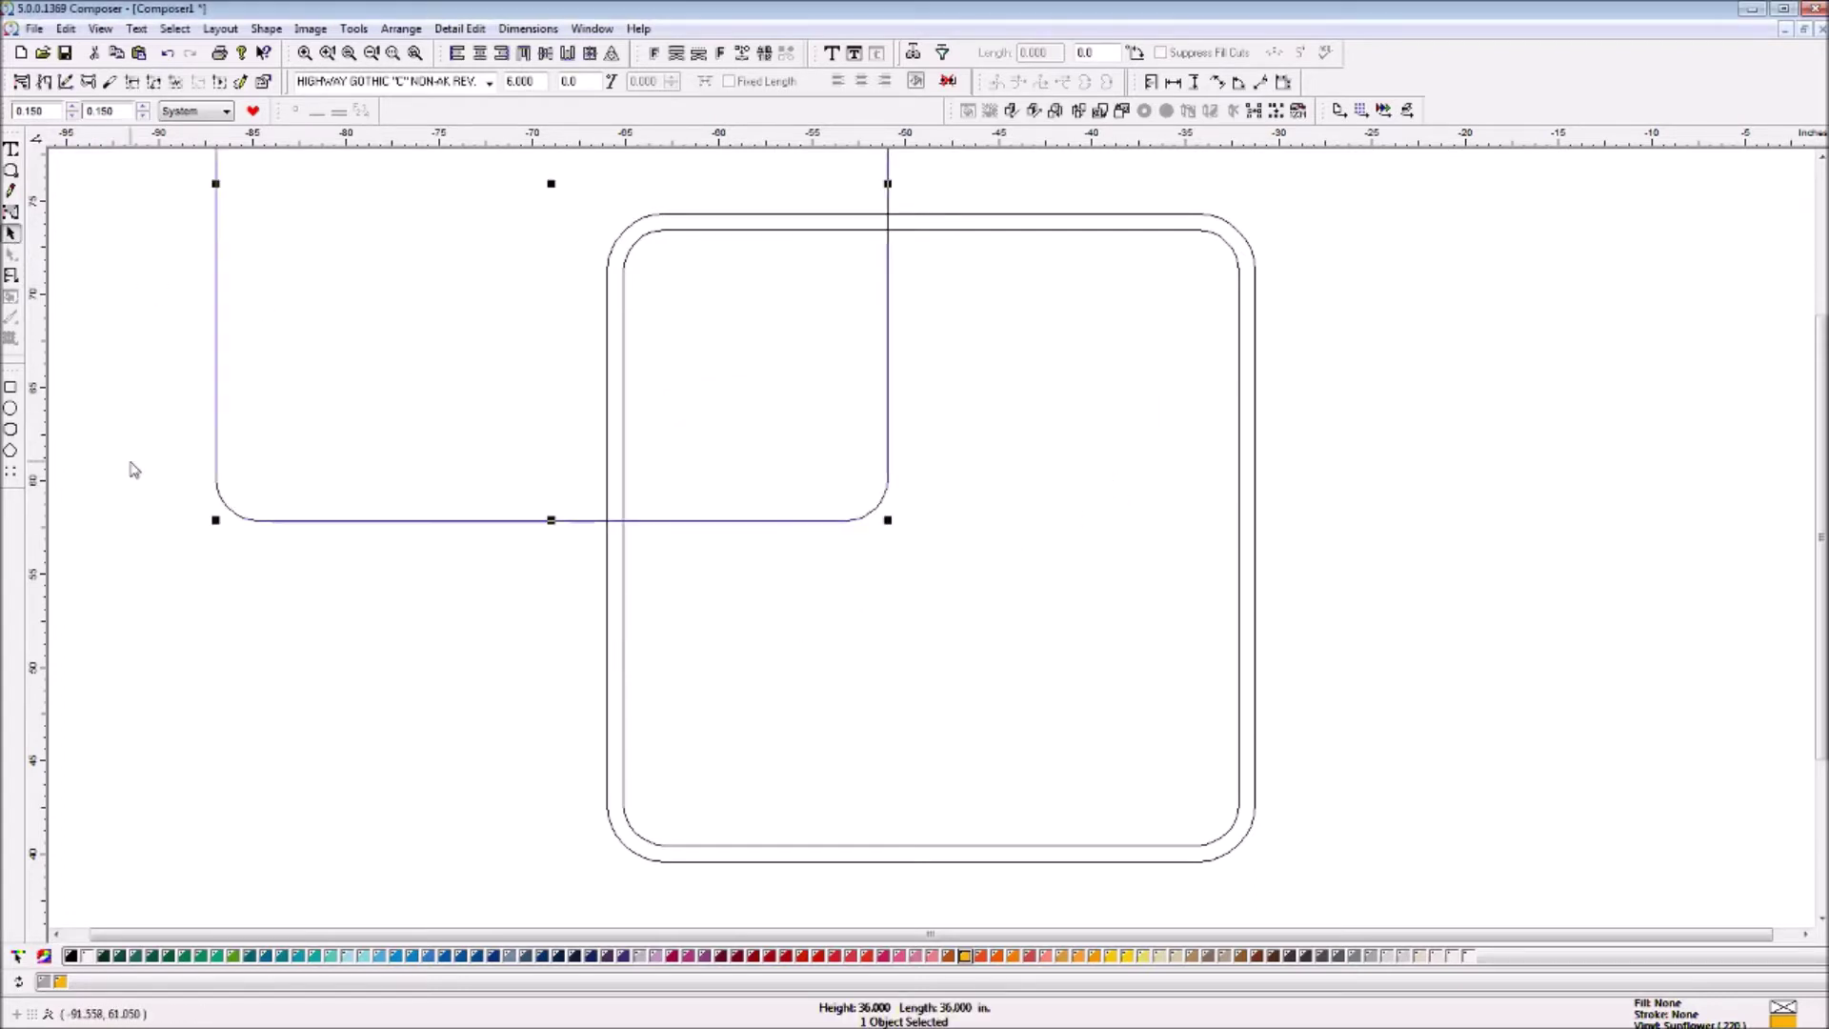
left_click(130, 461)
Separate the plain square from the double-line border and place the two side by side
key("F4")
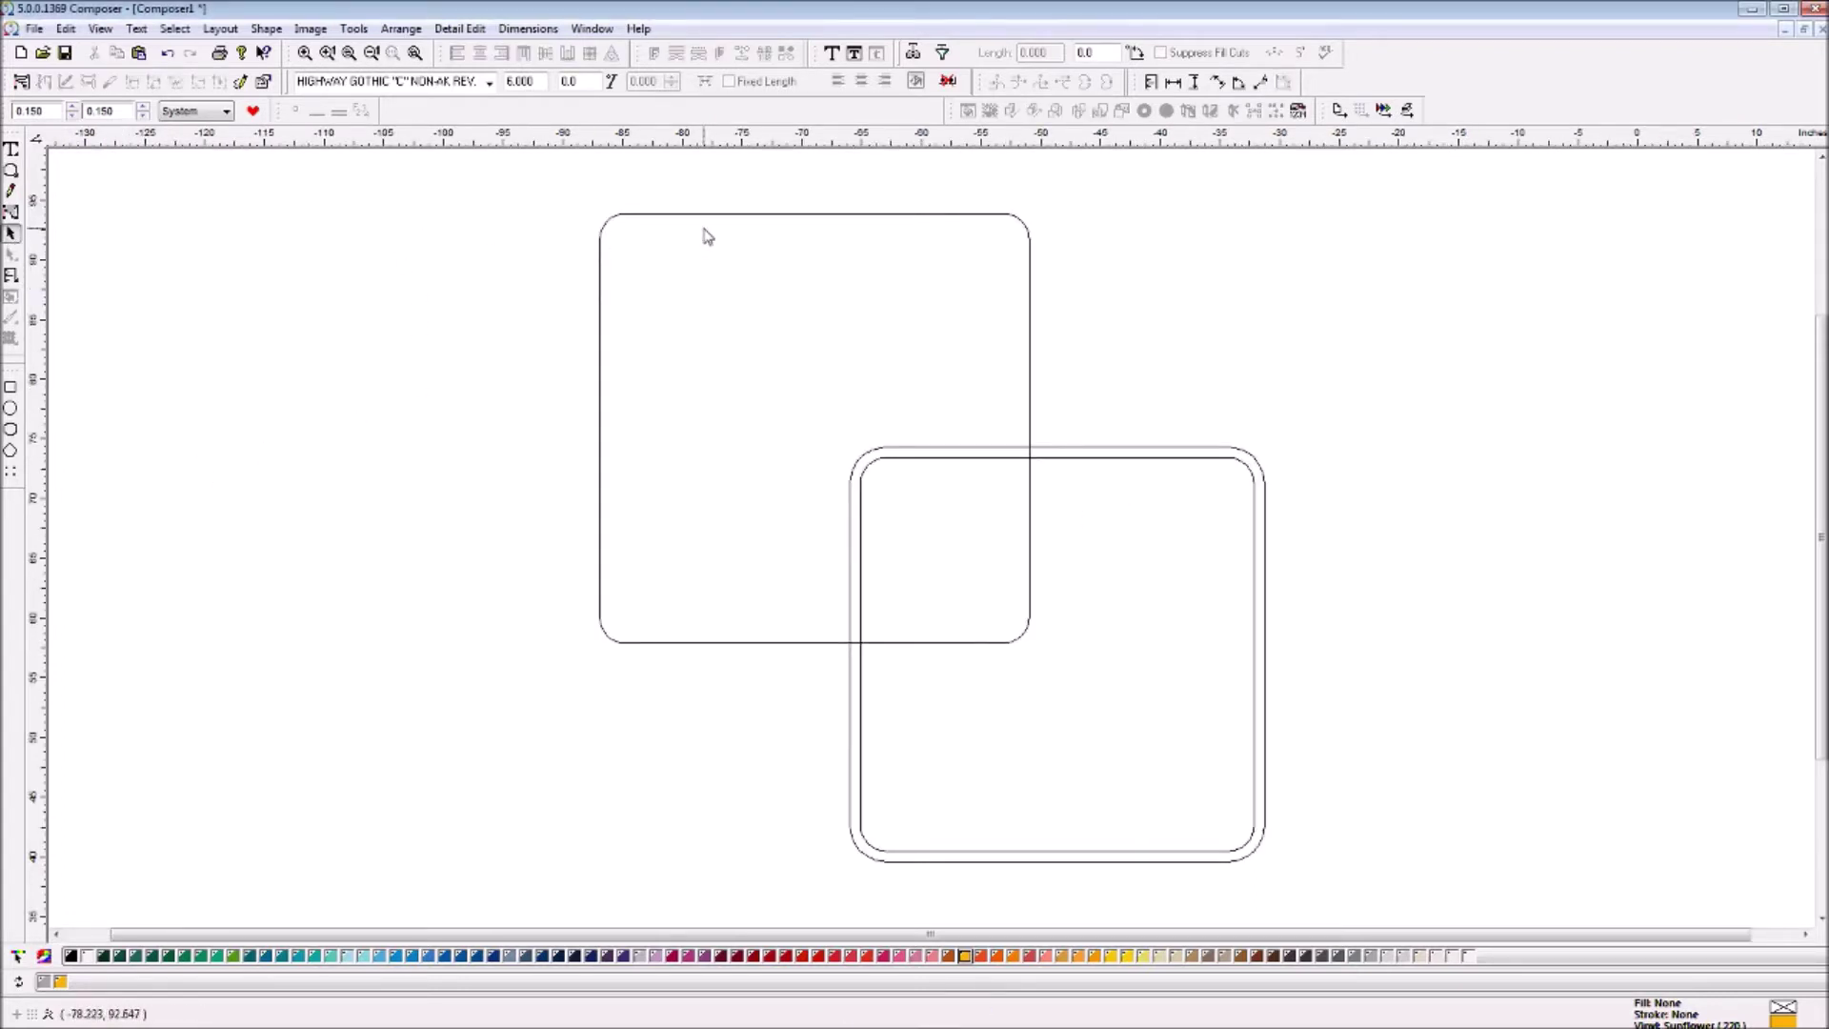
left_click_drag(710, 217, 347, 387)
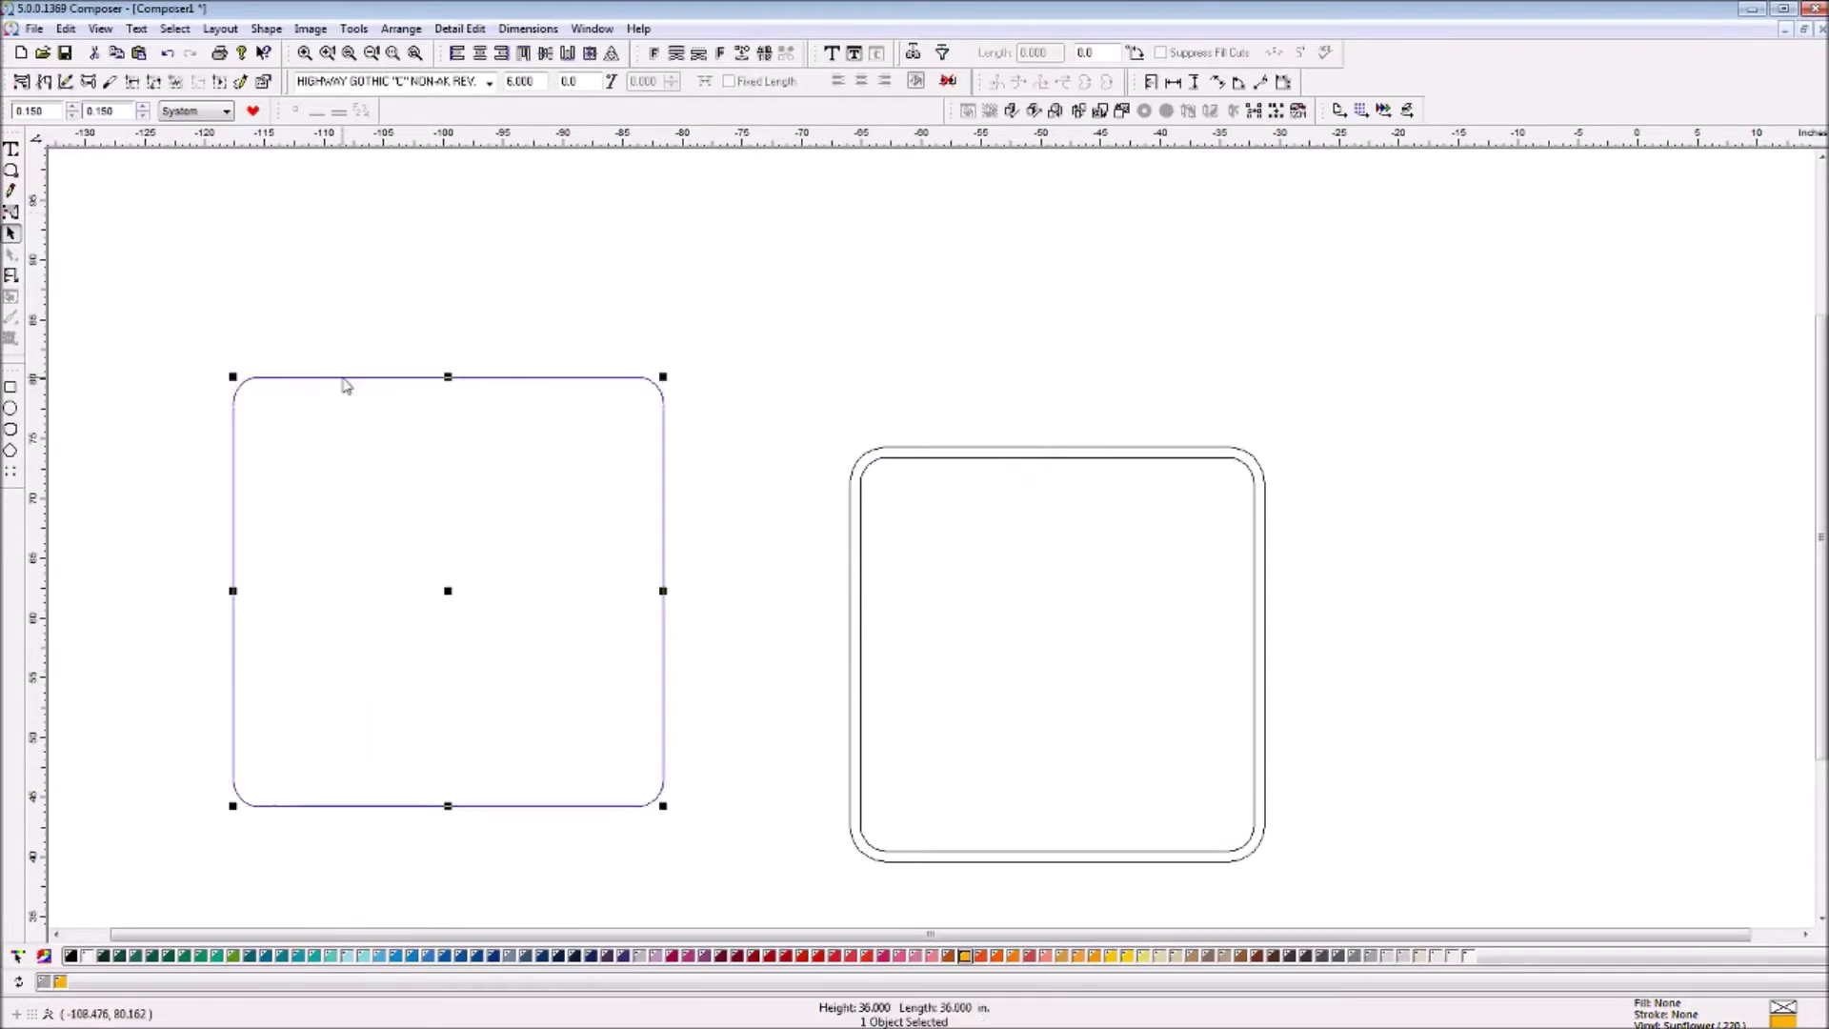
left_click(989, 450)
left_click_drag(989, 449, 829, 397)
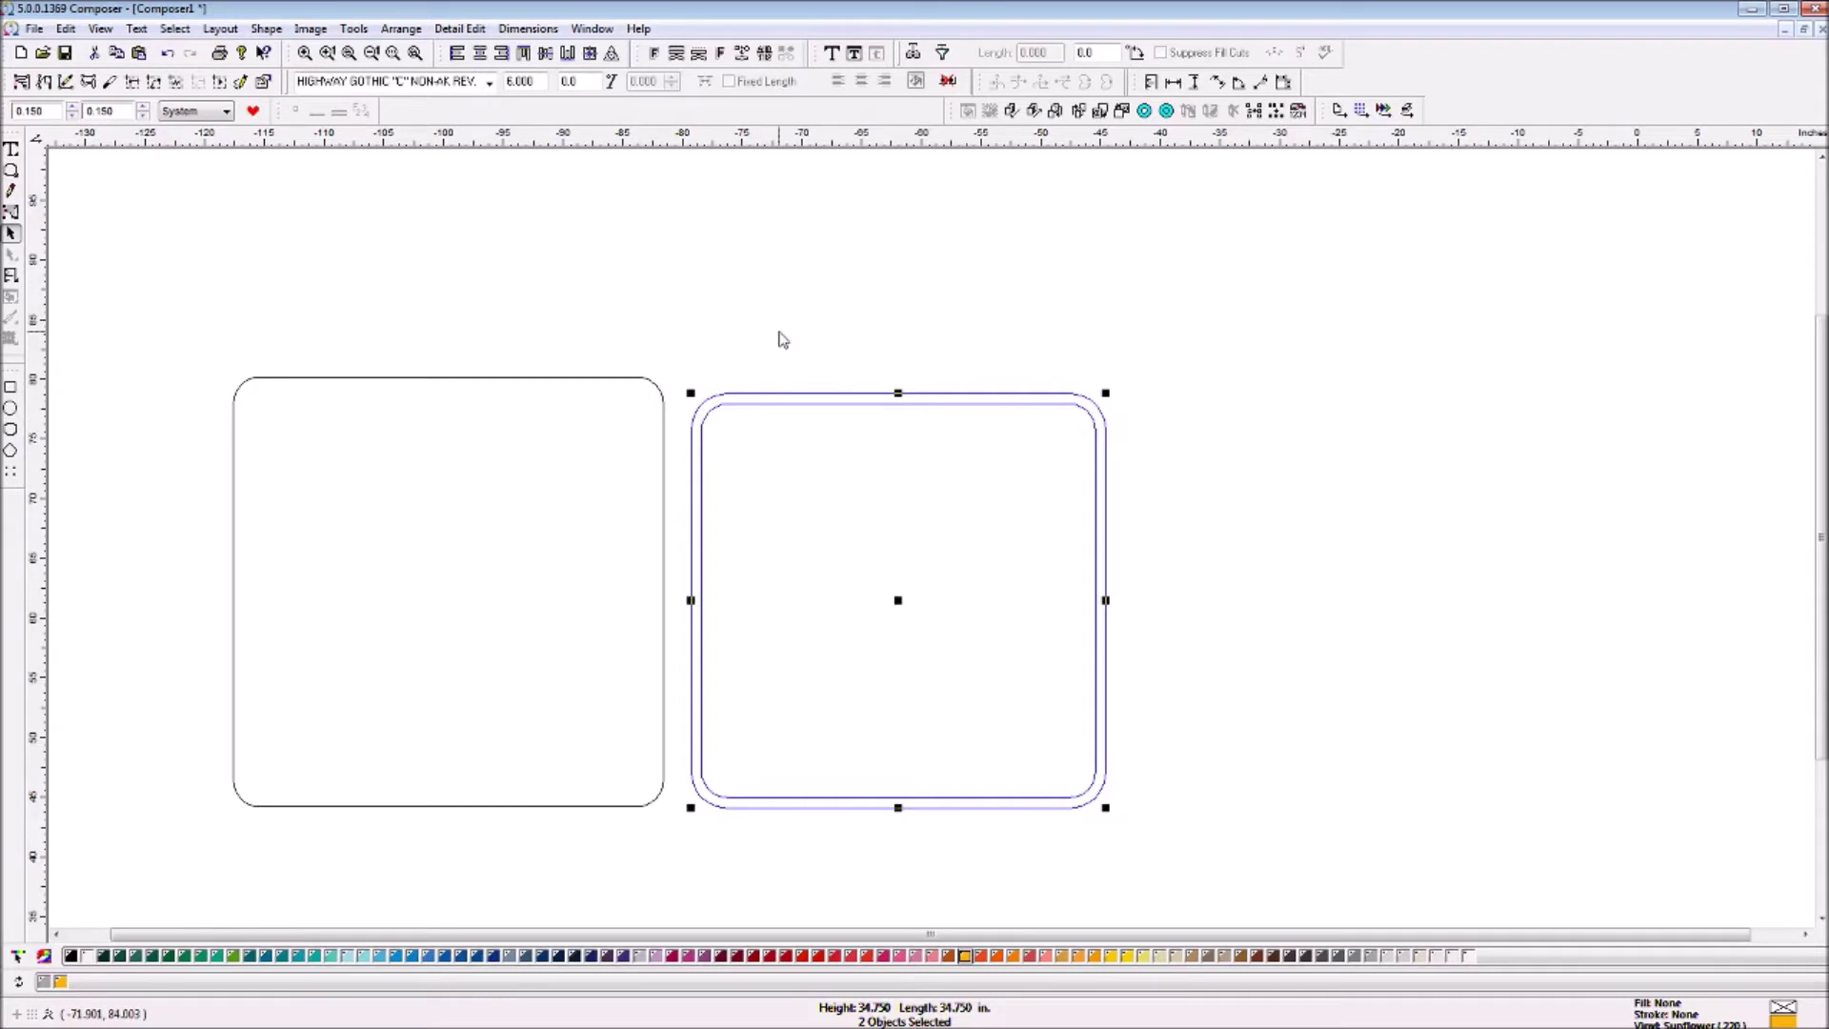
Align the plain square and the double-line border on a common centre, and check the filled-colour preview
left_click(607, 383, "shift")
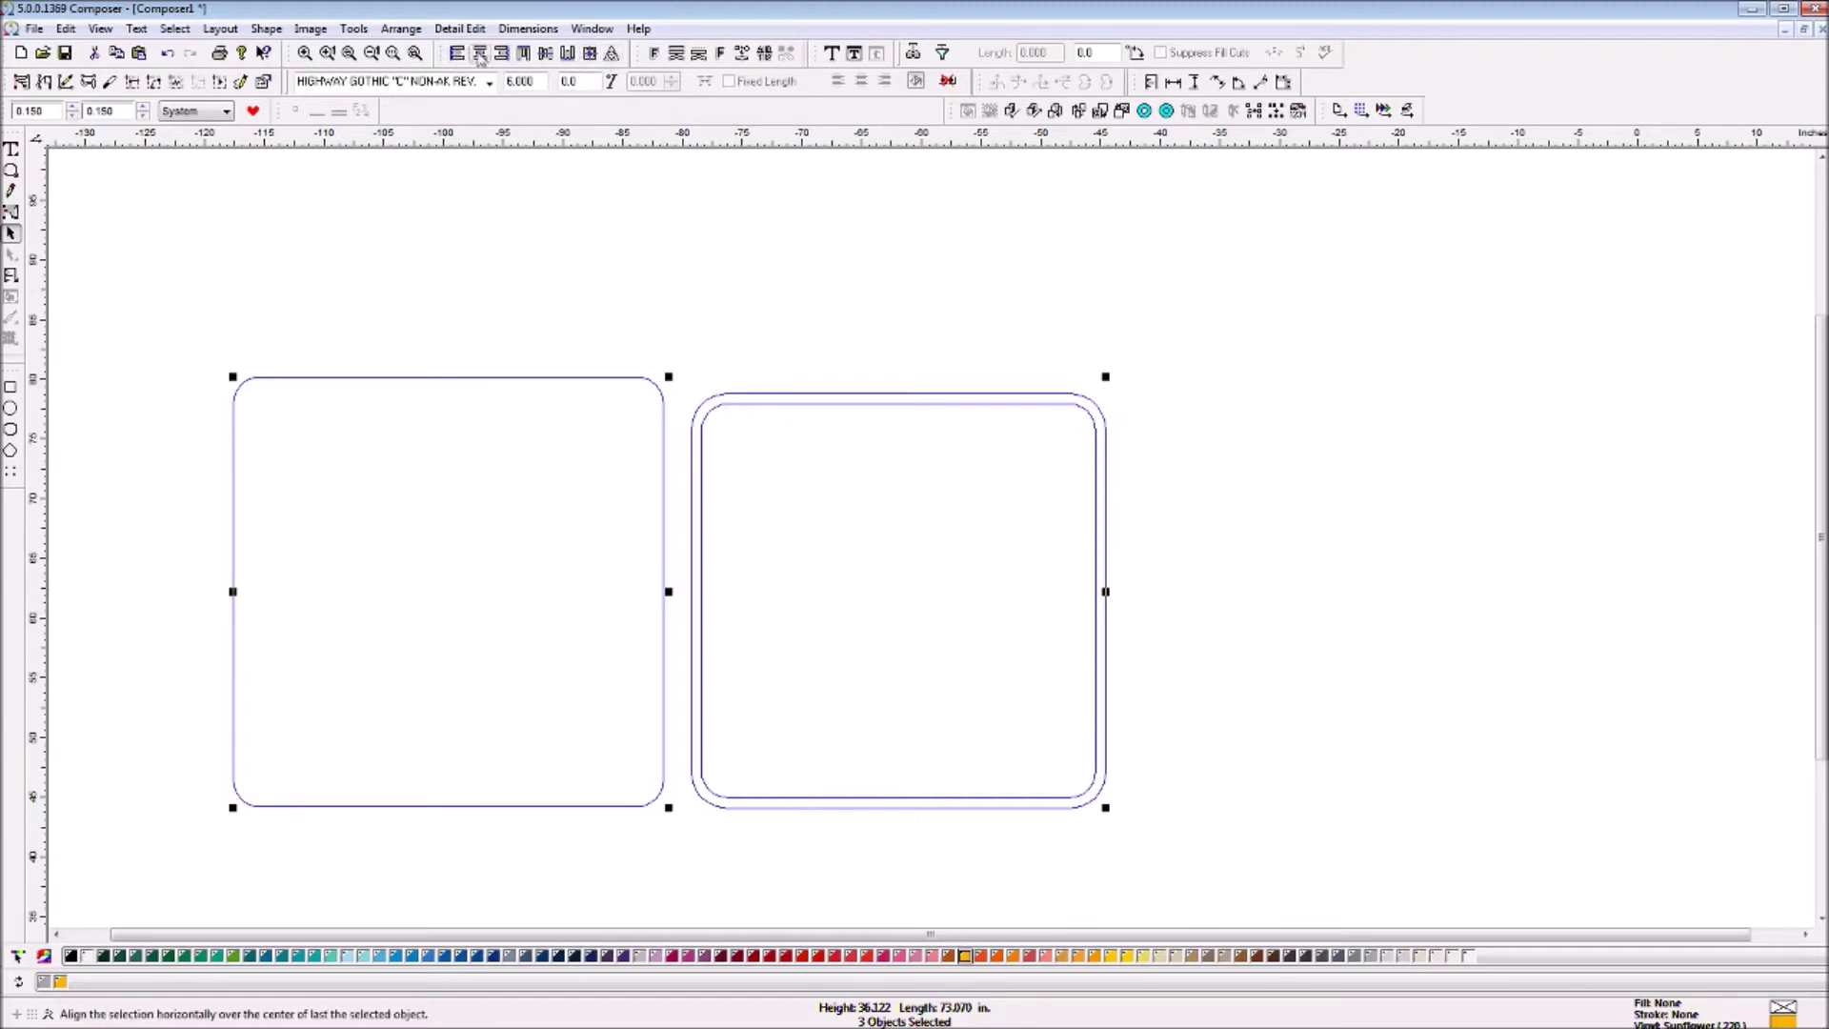
left_click(590, 55)
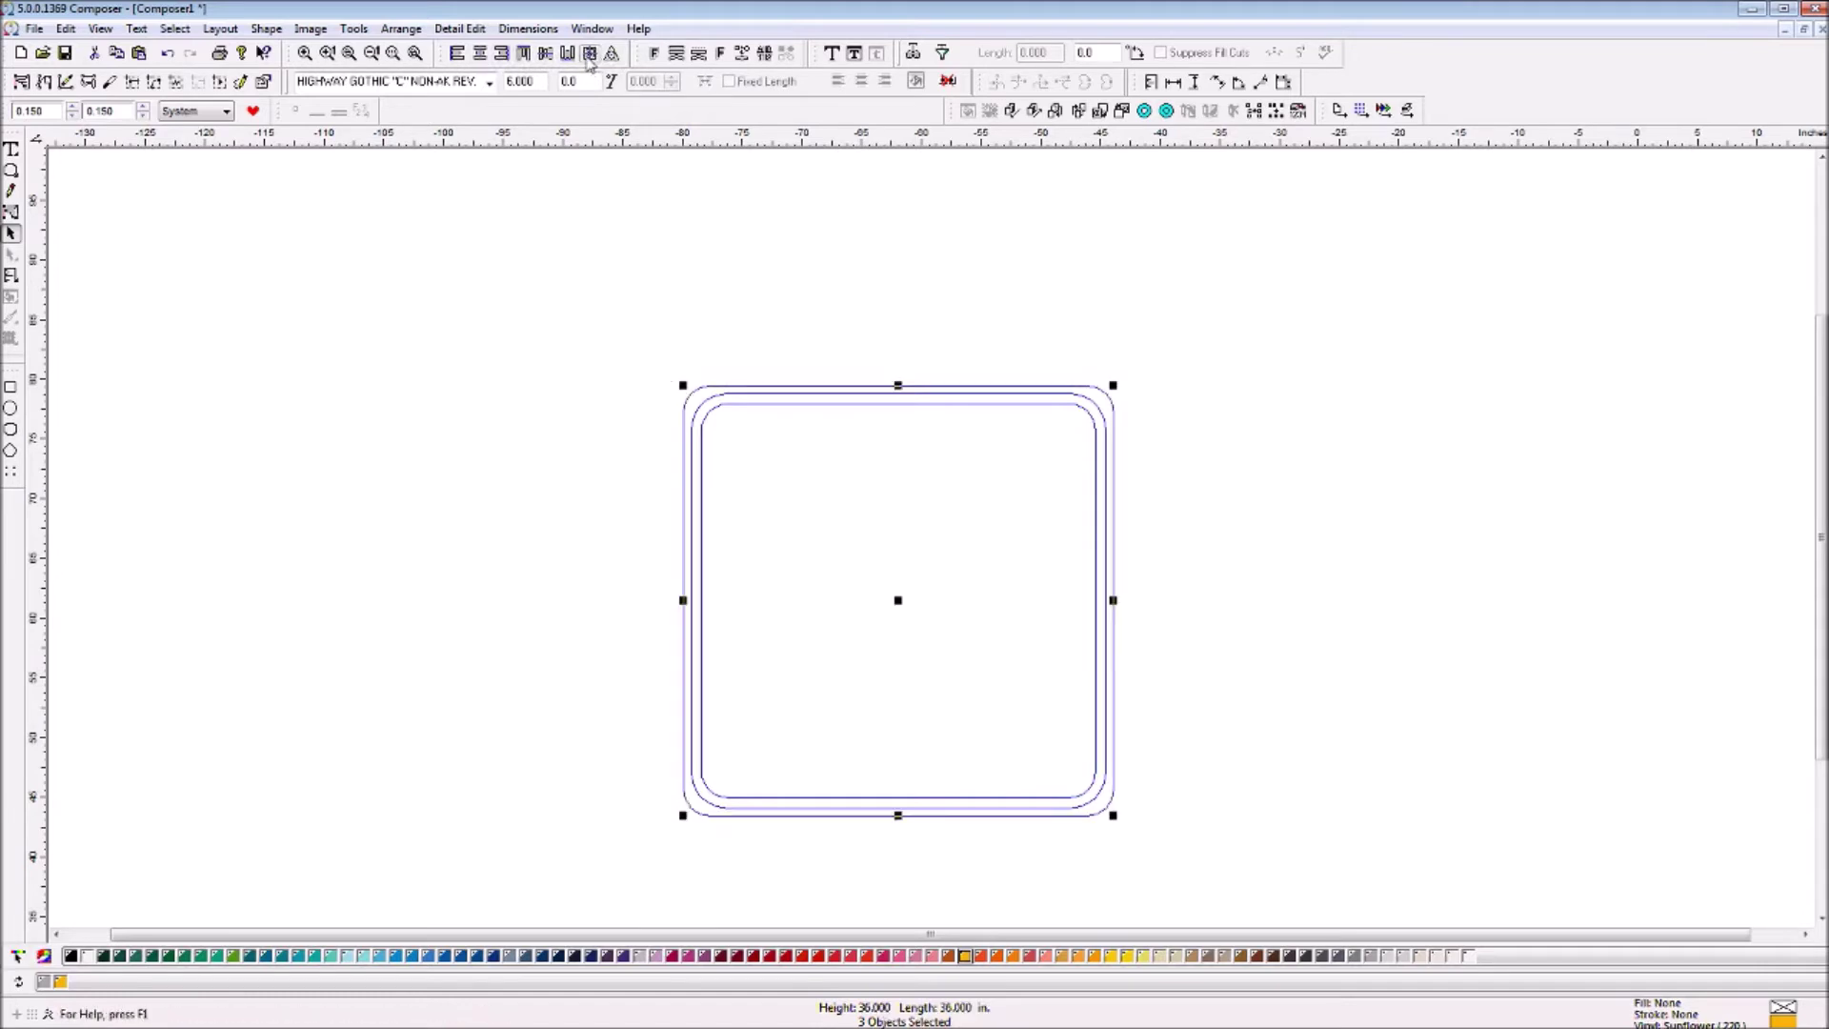
key("F3")
left_click(1465, 362)
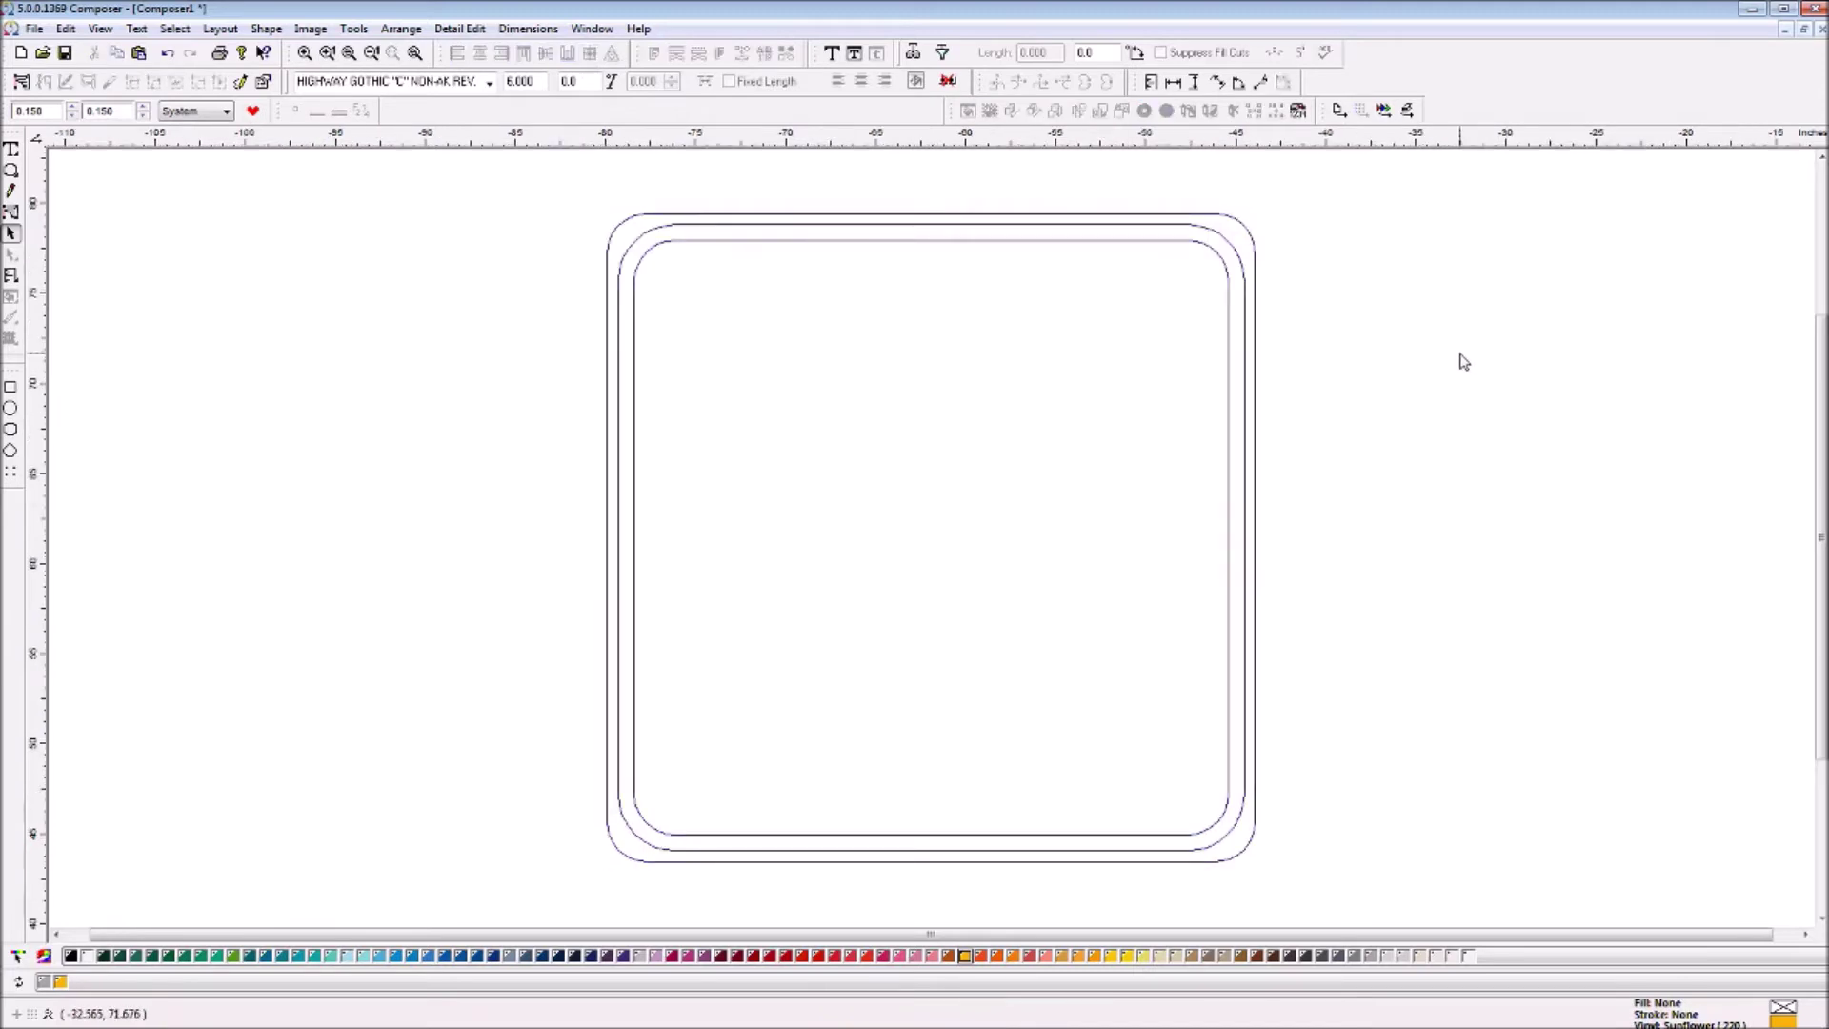
key("F9")
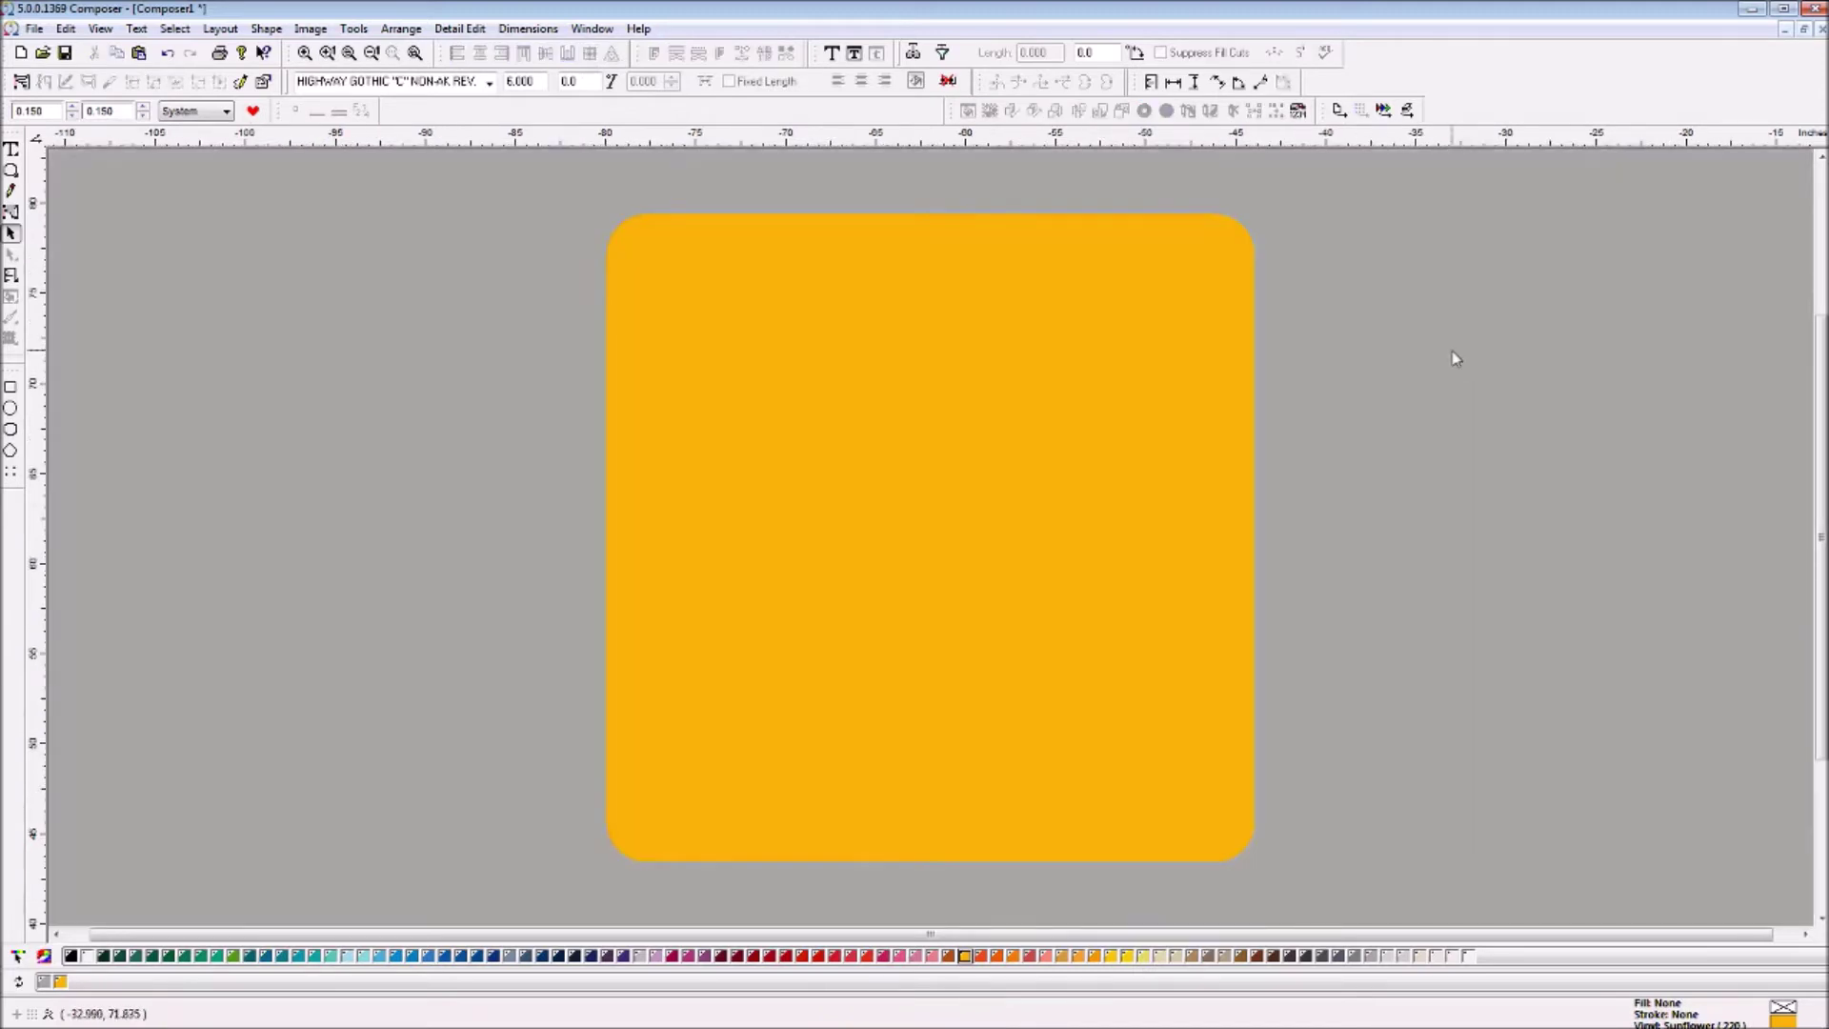
key("F9")
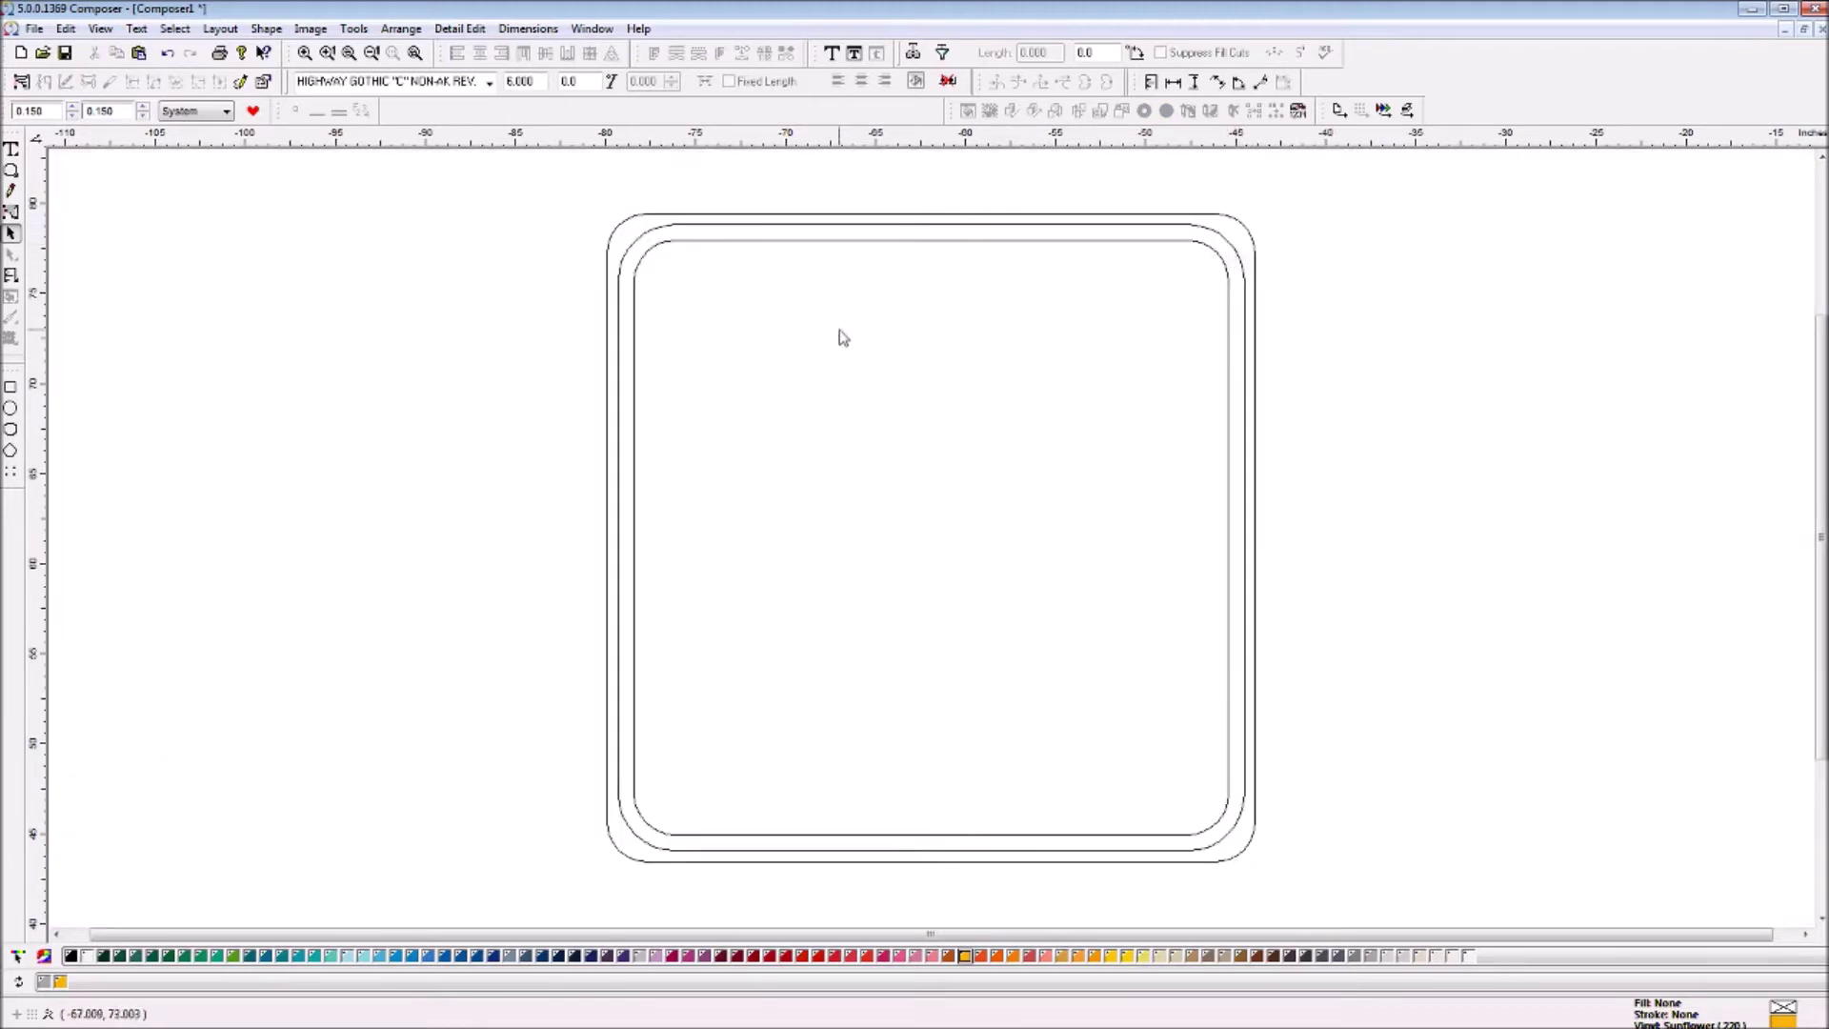
Colour the double-line inset border black and check it in the filled preview
left_click(748, 238)
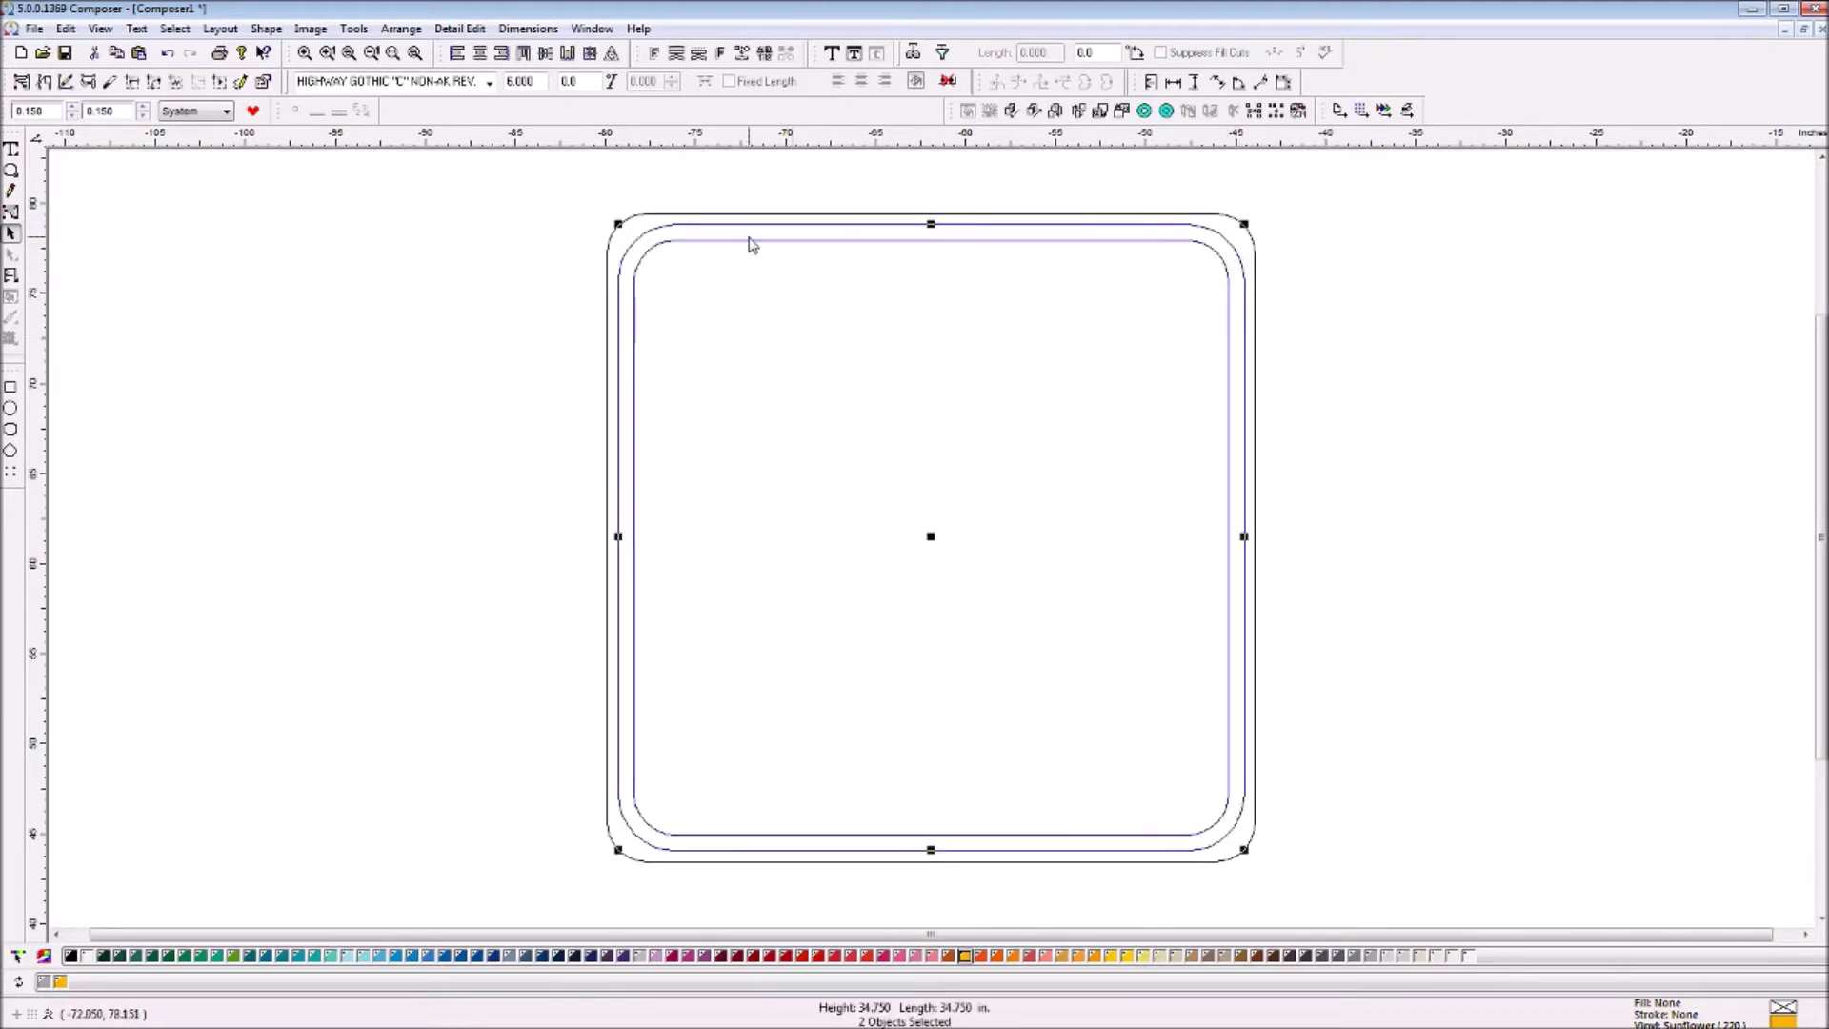
left_click(71, 956)
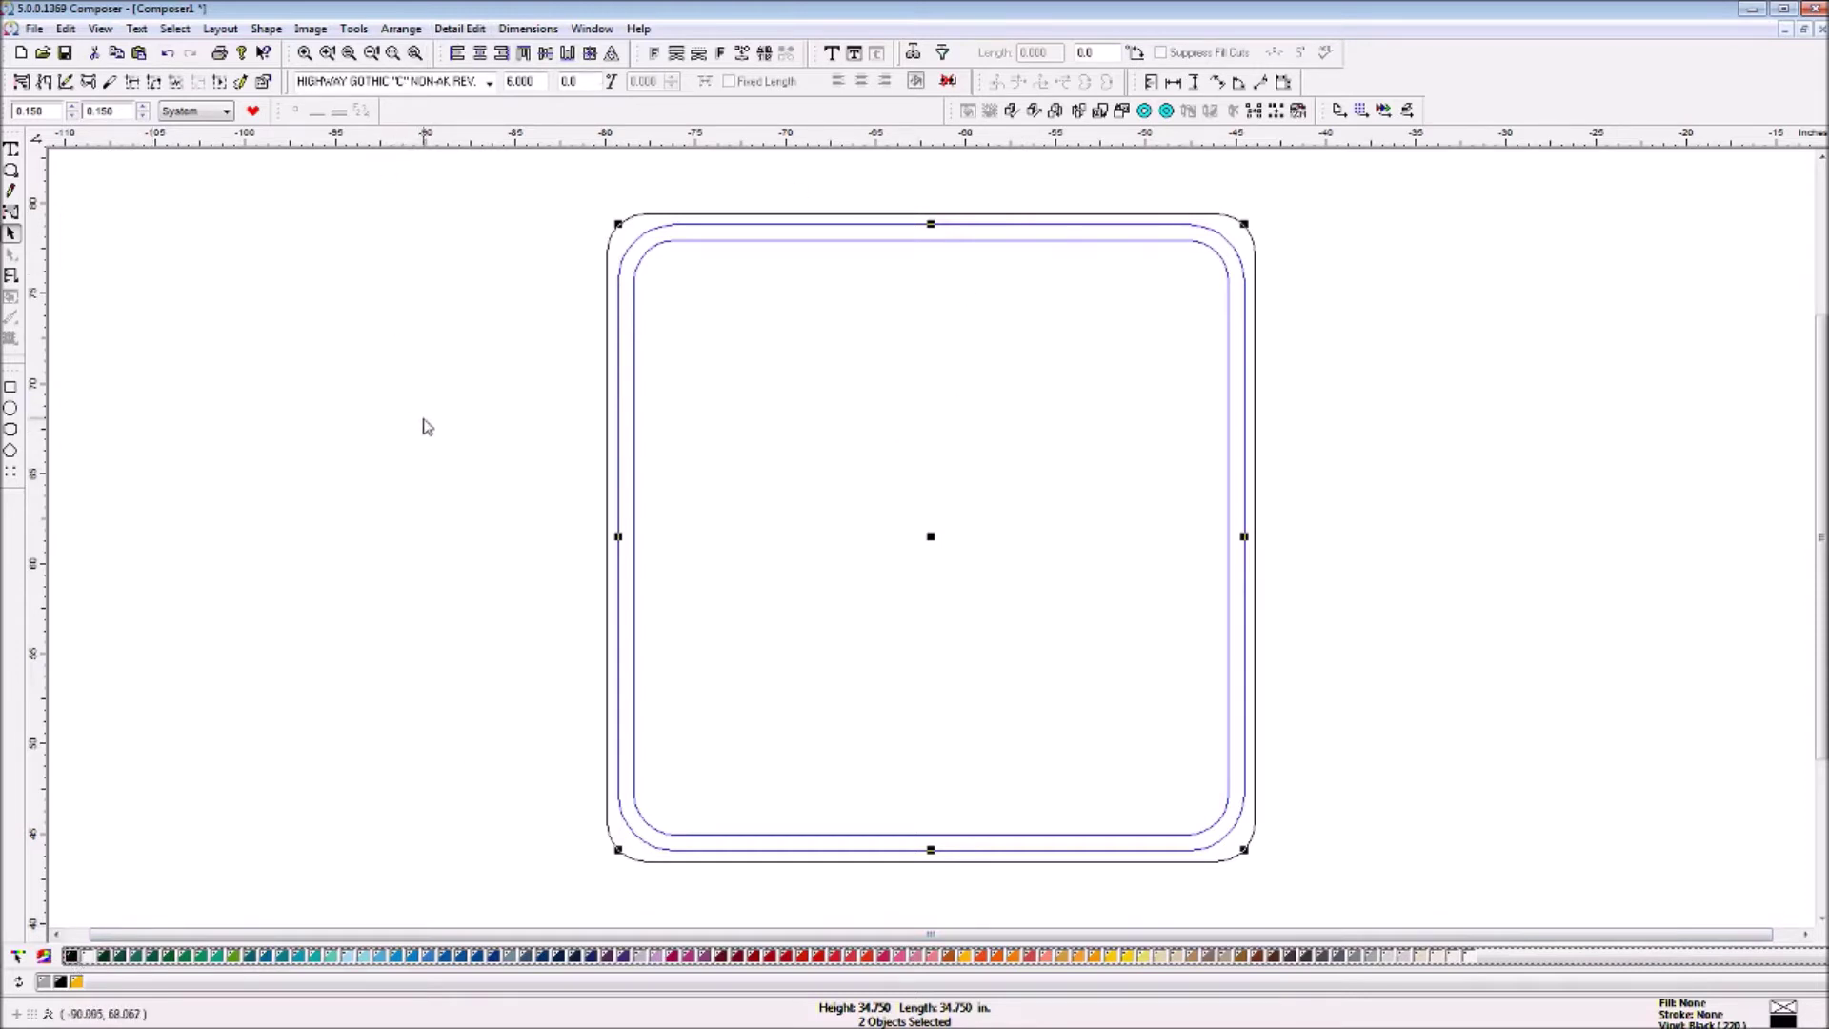
left_click(444, 453)
key("F9")
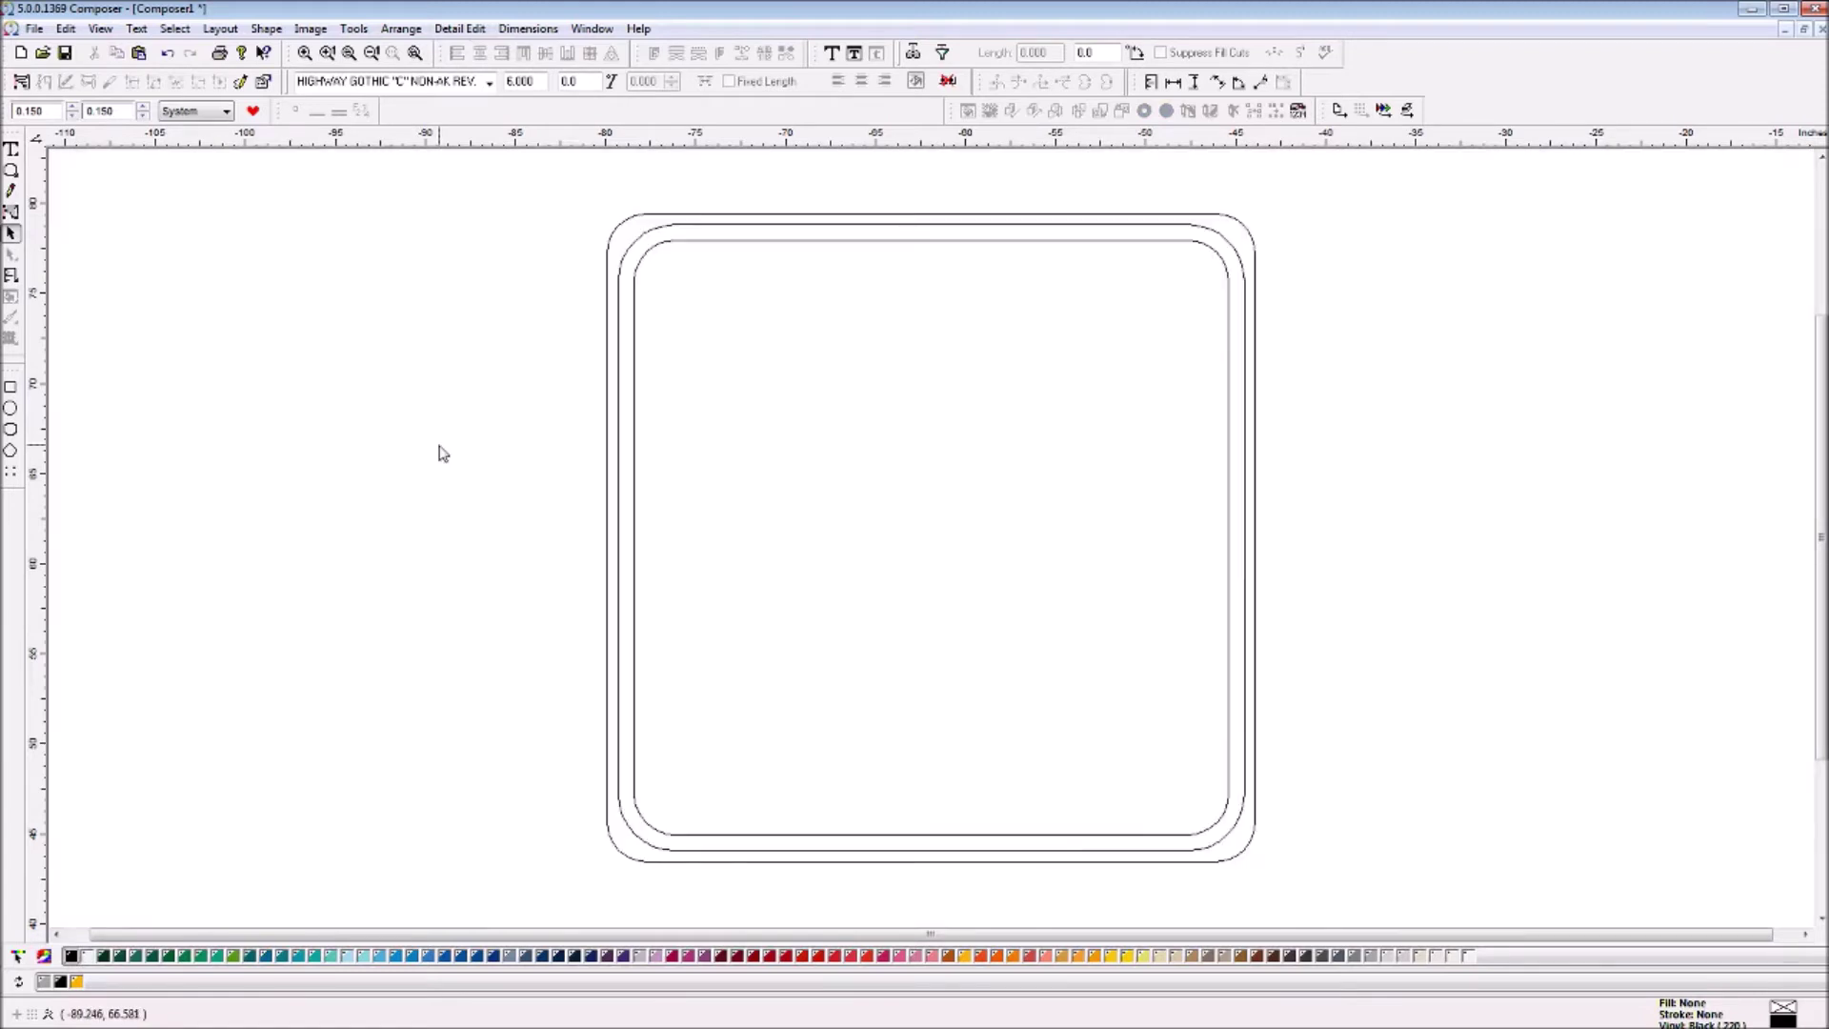
Bring the black inset border in front of the plain square and show the filled preview
left_click(772, 246)
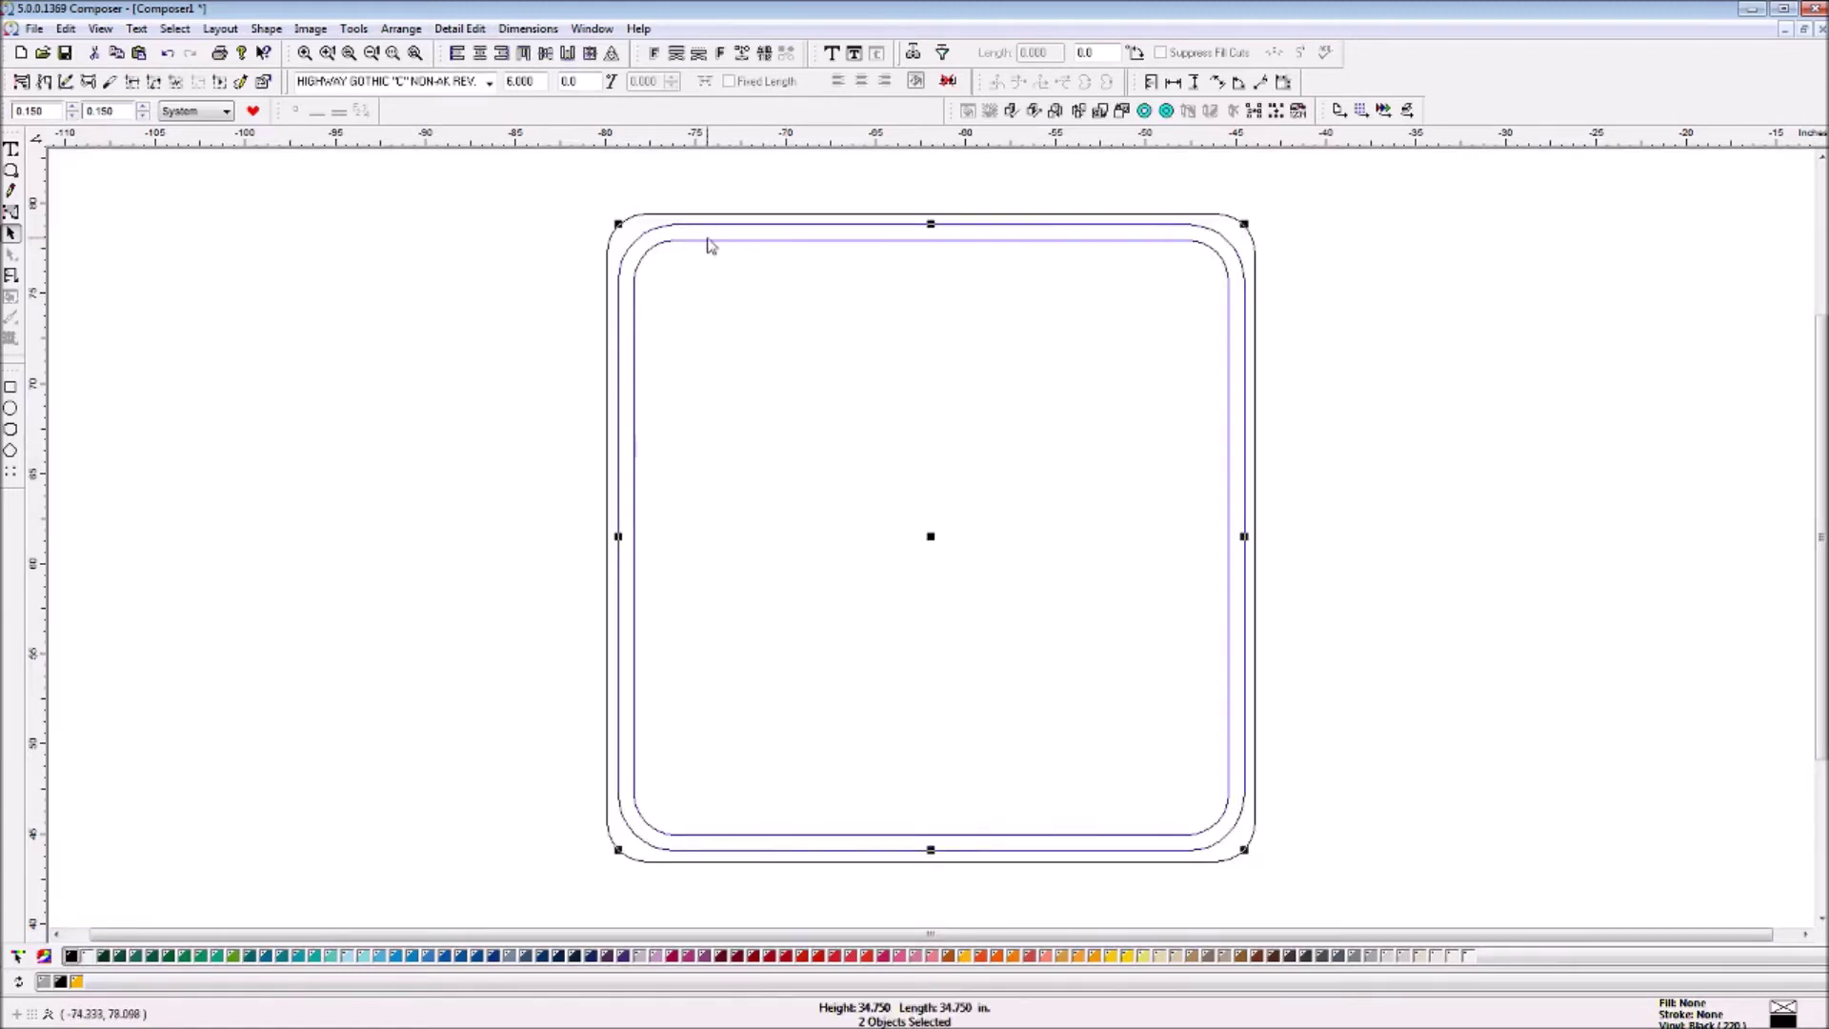
left_click(406, 31)
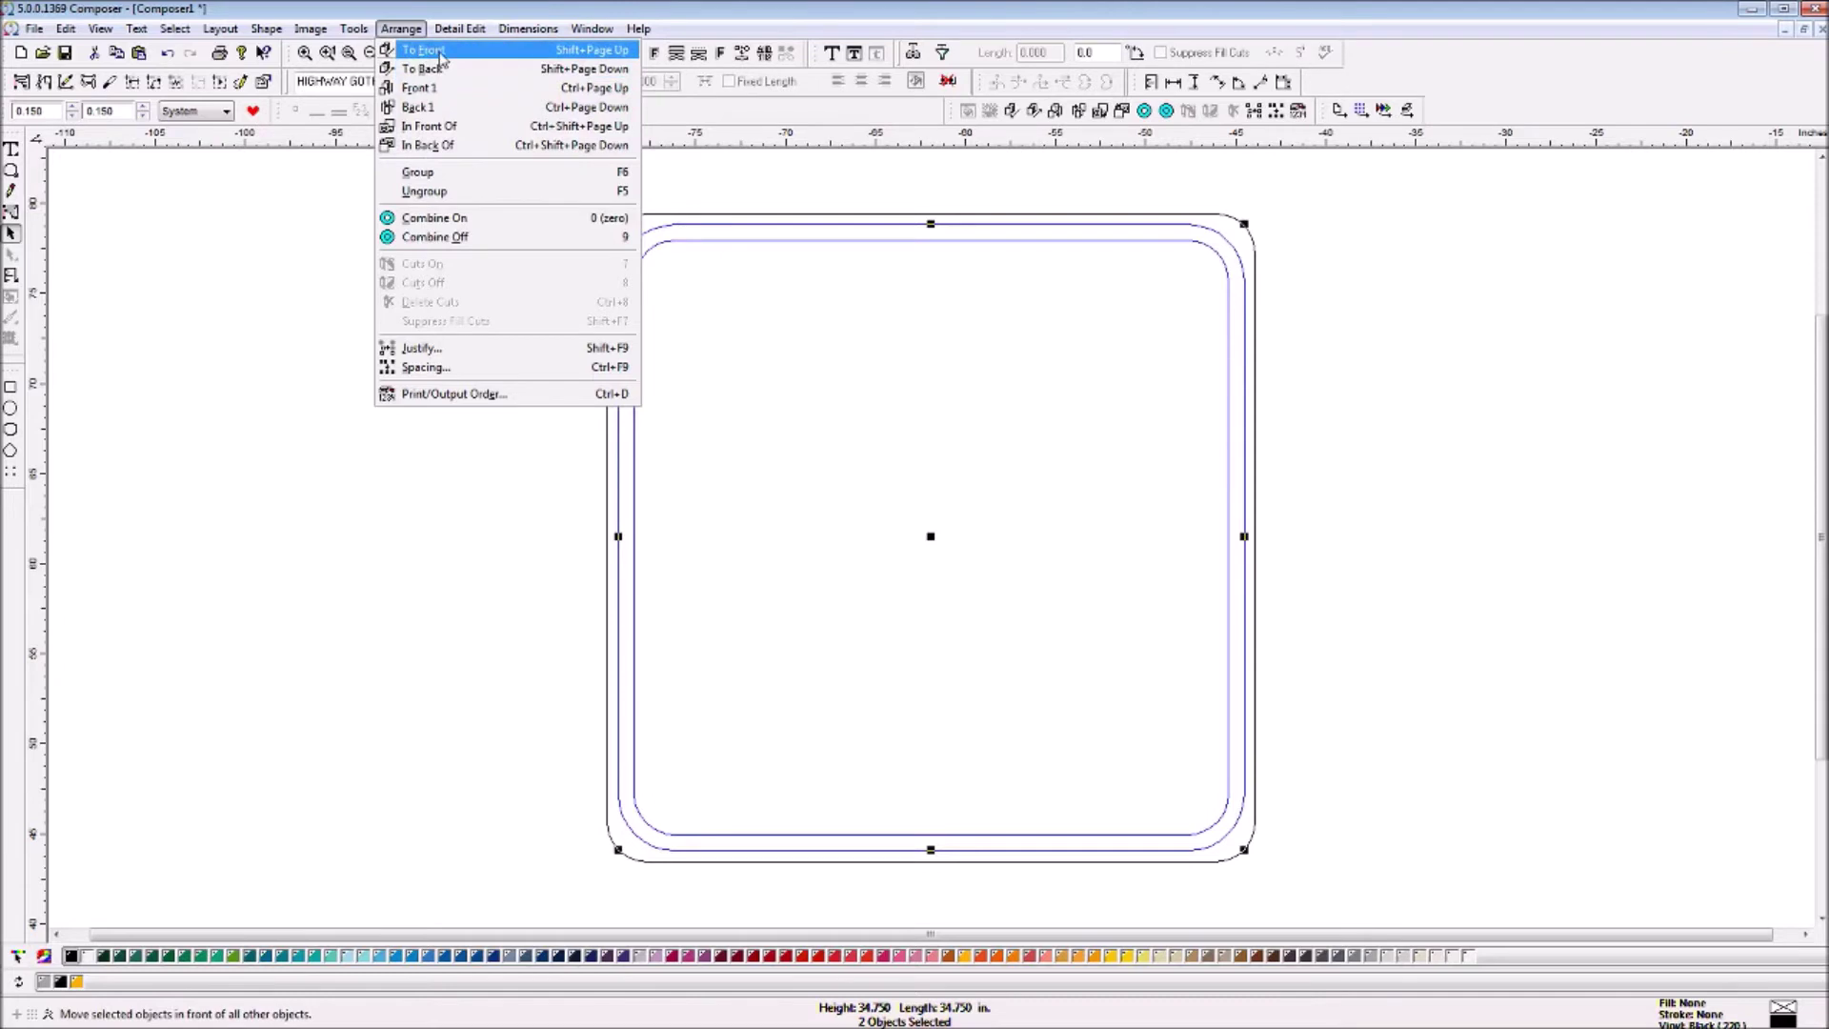
left_click(440, 53)
left_click(345, 346)
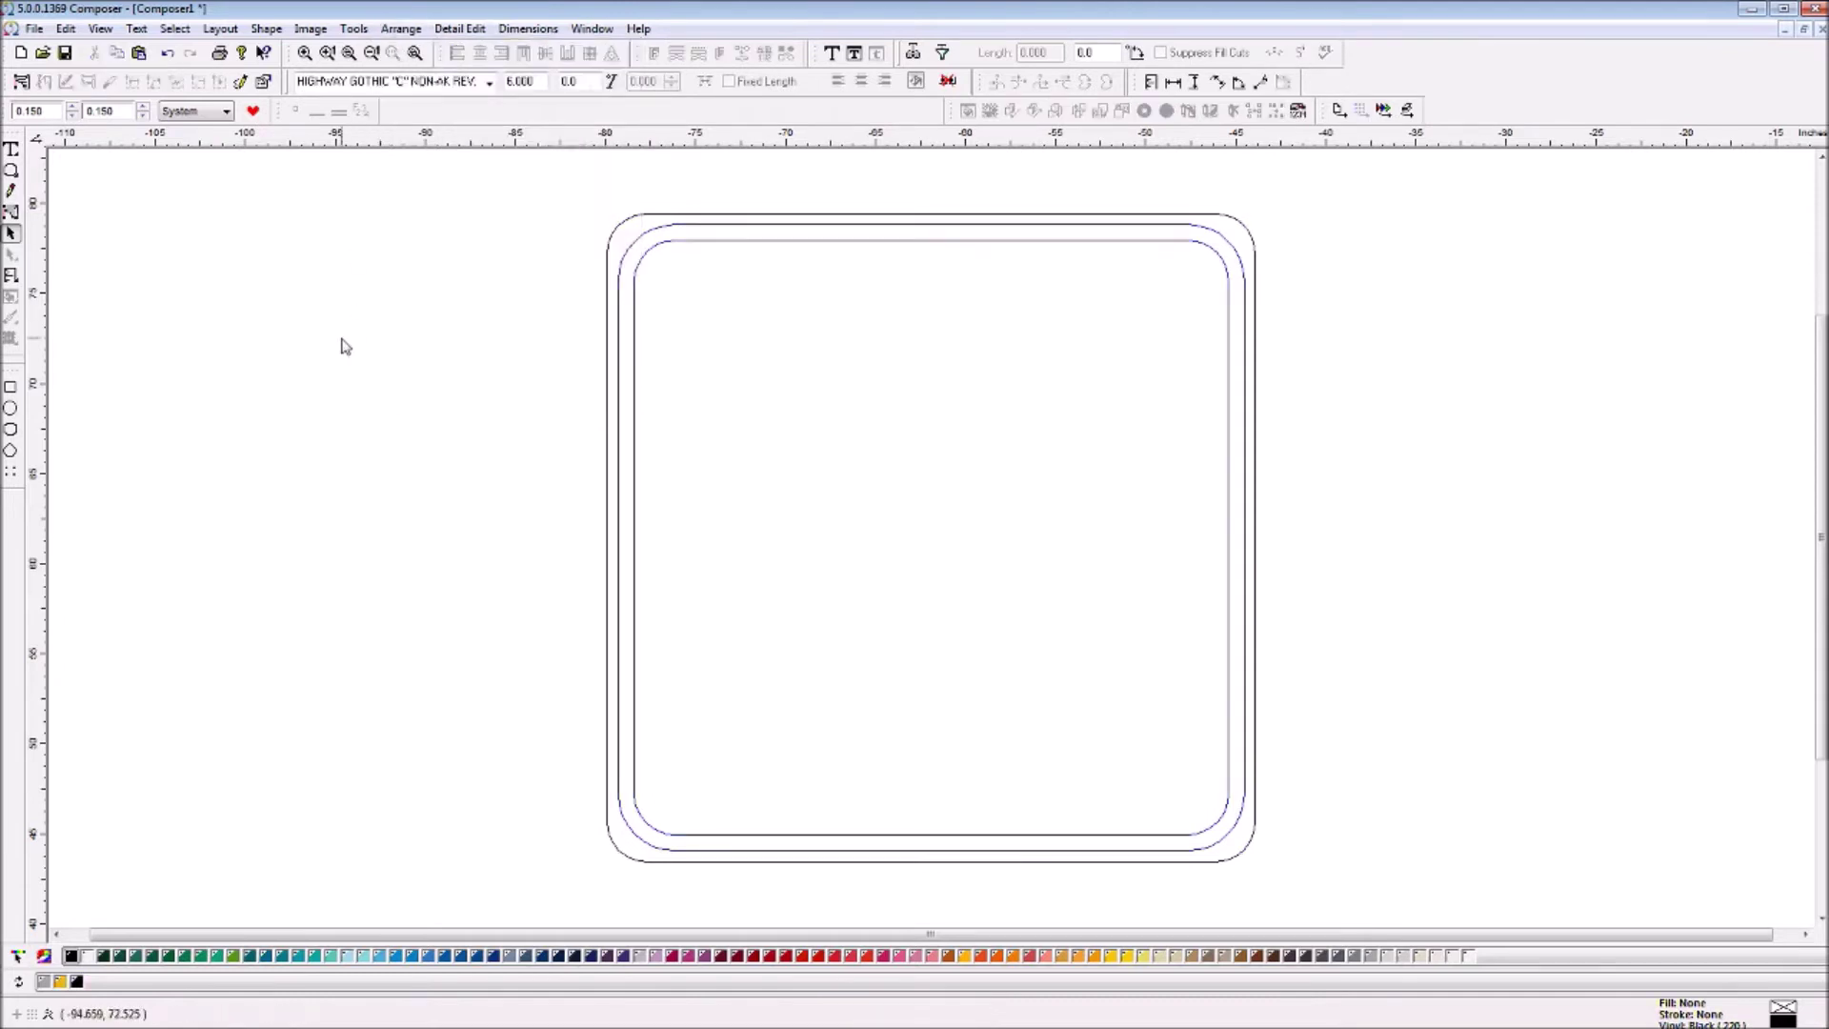
key("F9")
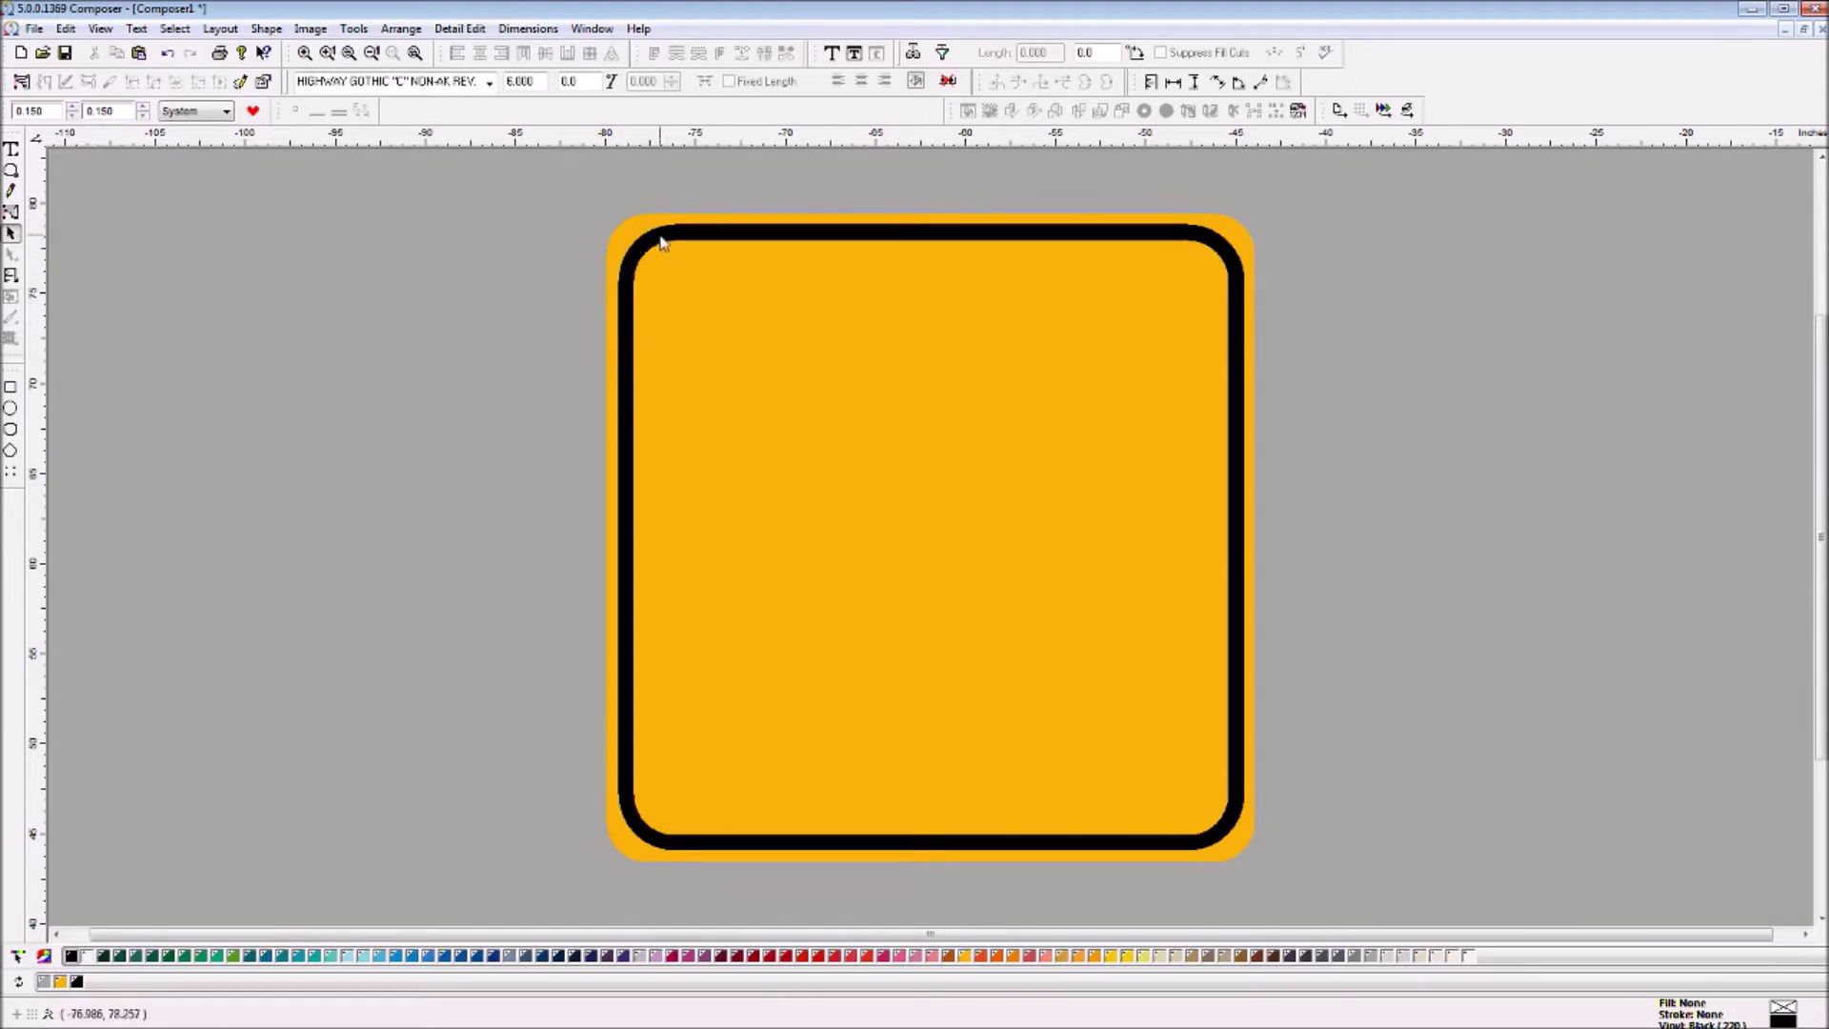
Return to the outline view and move the complete bordered sign aside to clear space next to it
key("ctrl+w")
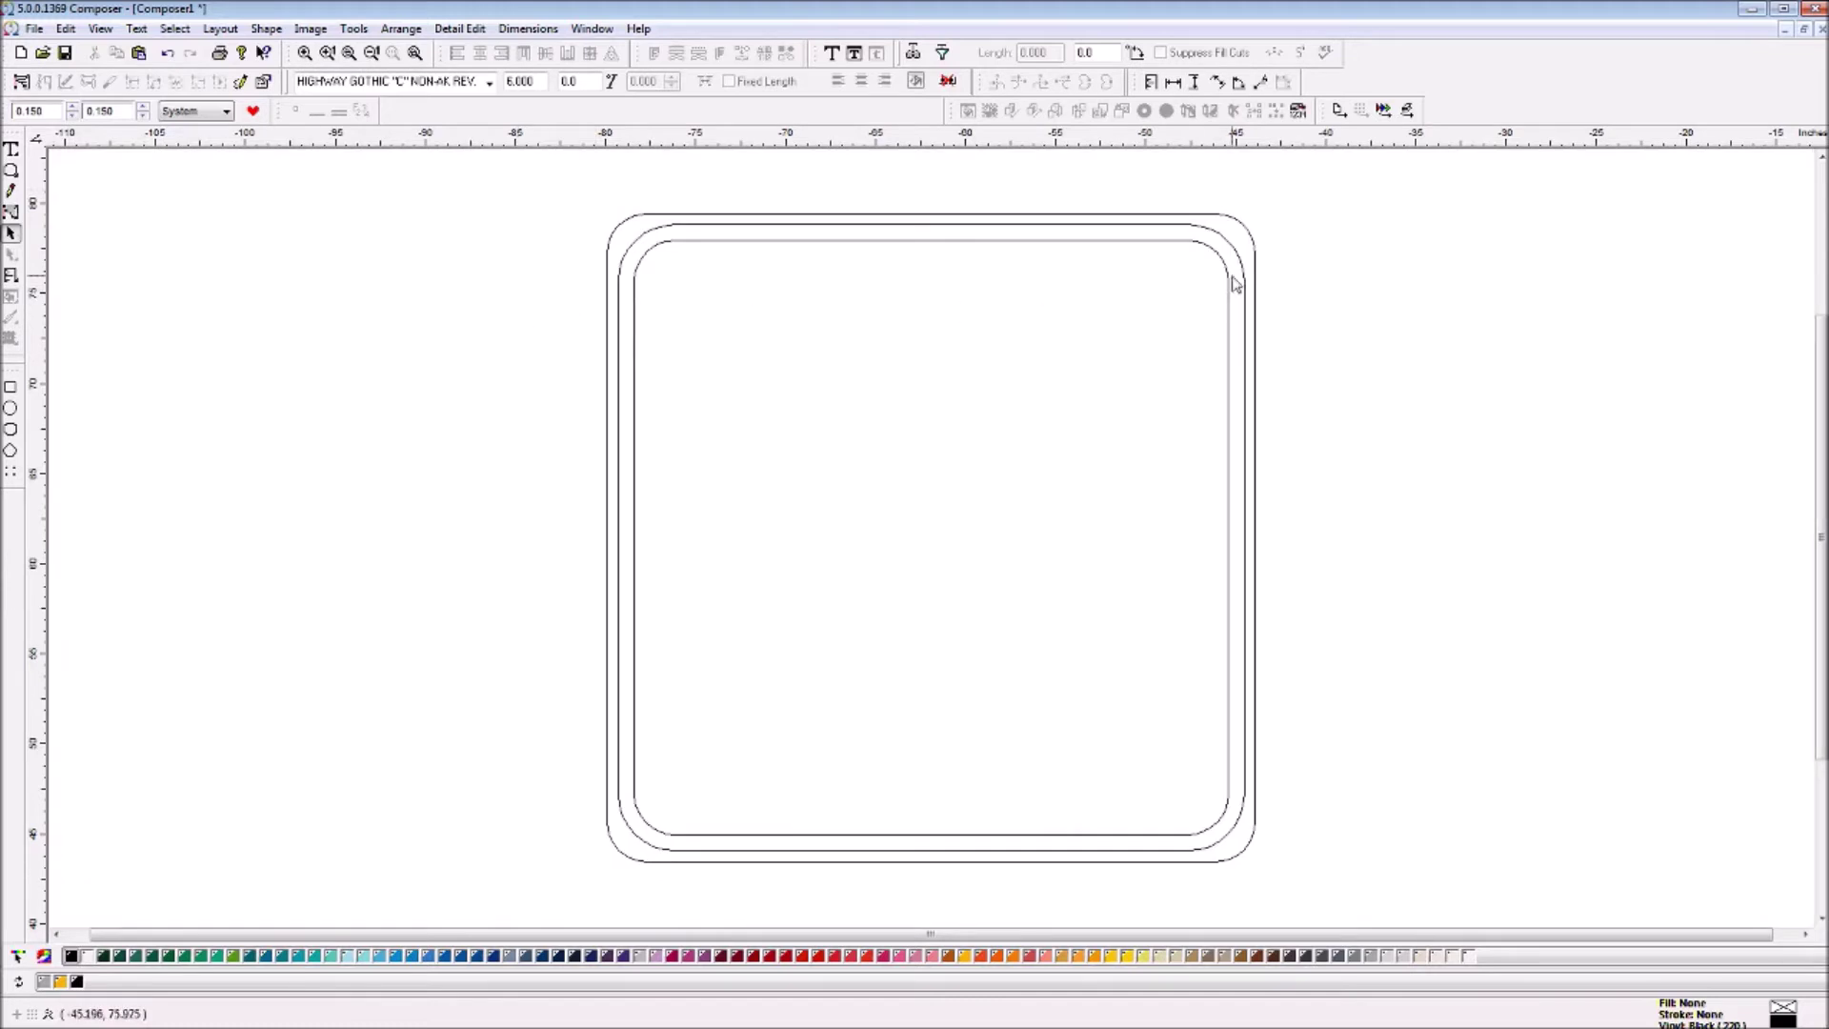
left_click(1227, 236)
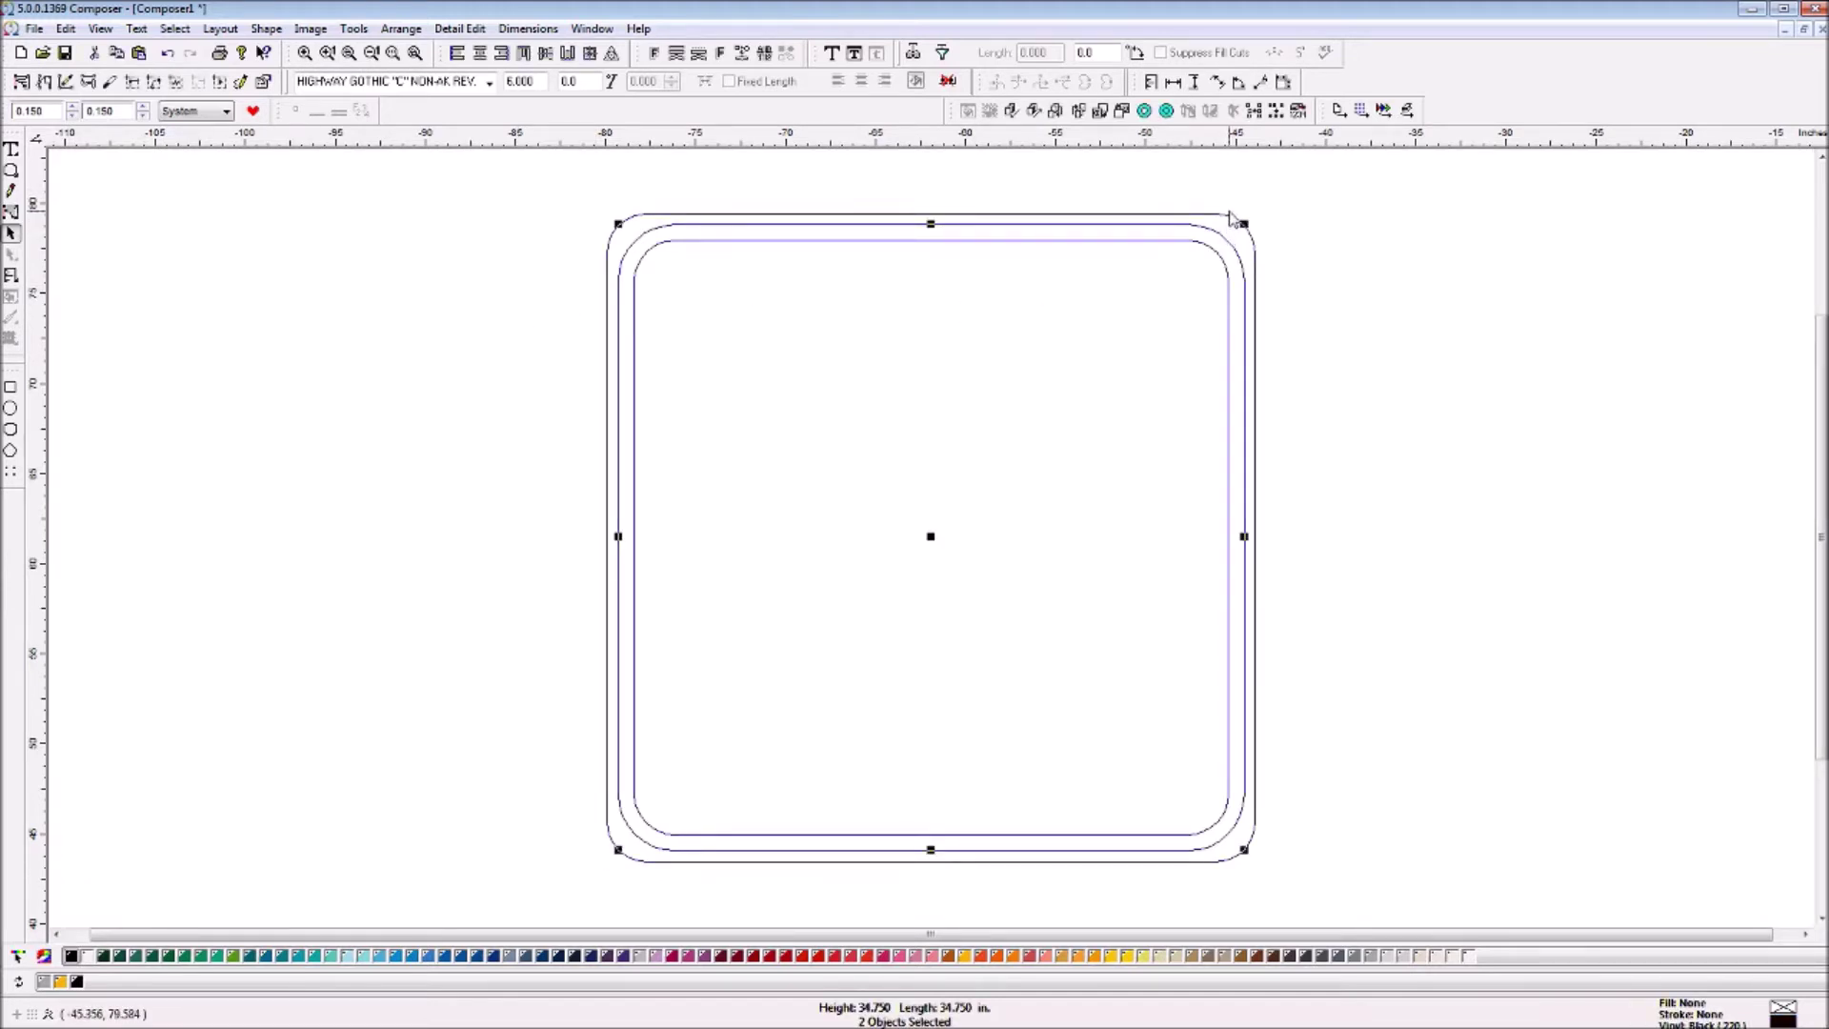
left_click_drag(1230, 228, 690, 214)
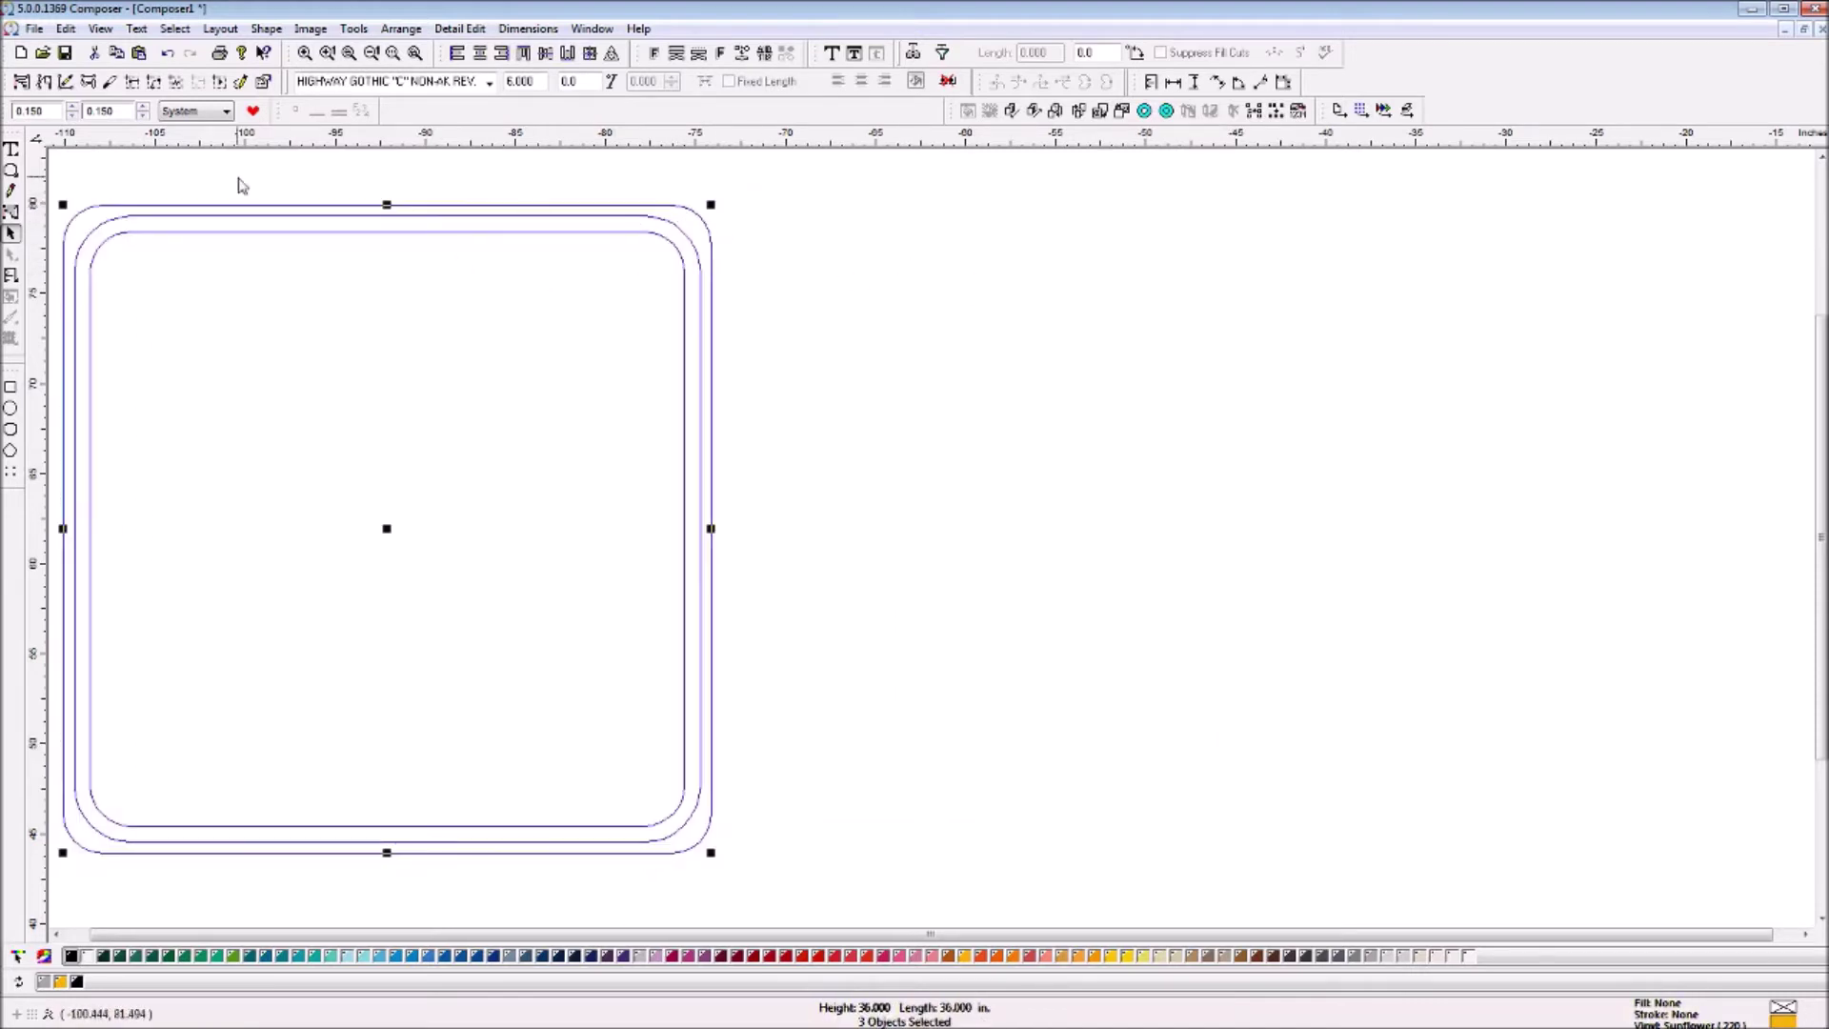
Draw a second decorative border beside the sign with height 36, length 36, thickness 0, inset 0 and corner radius 2
left_click(11, 430)
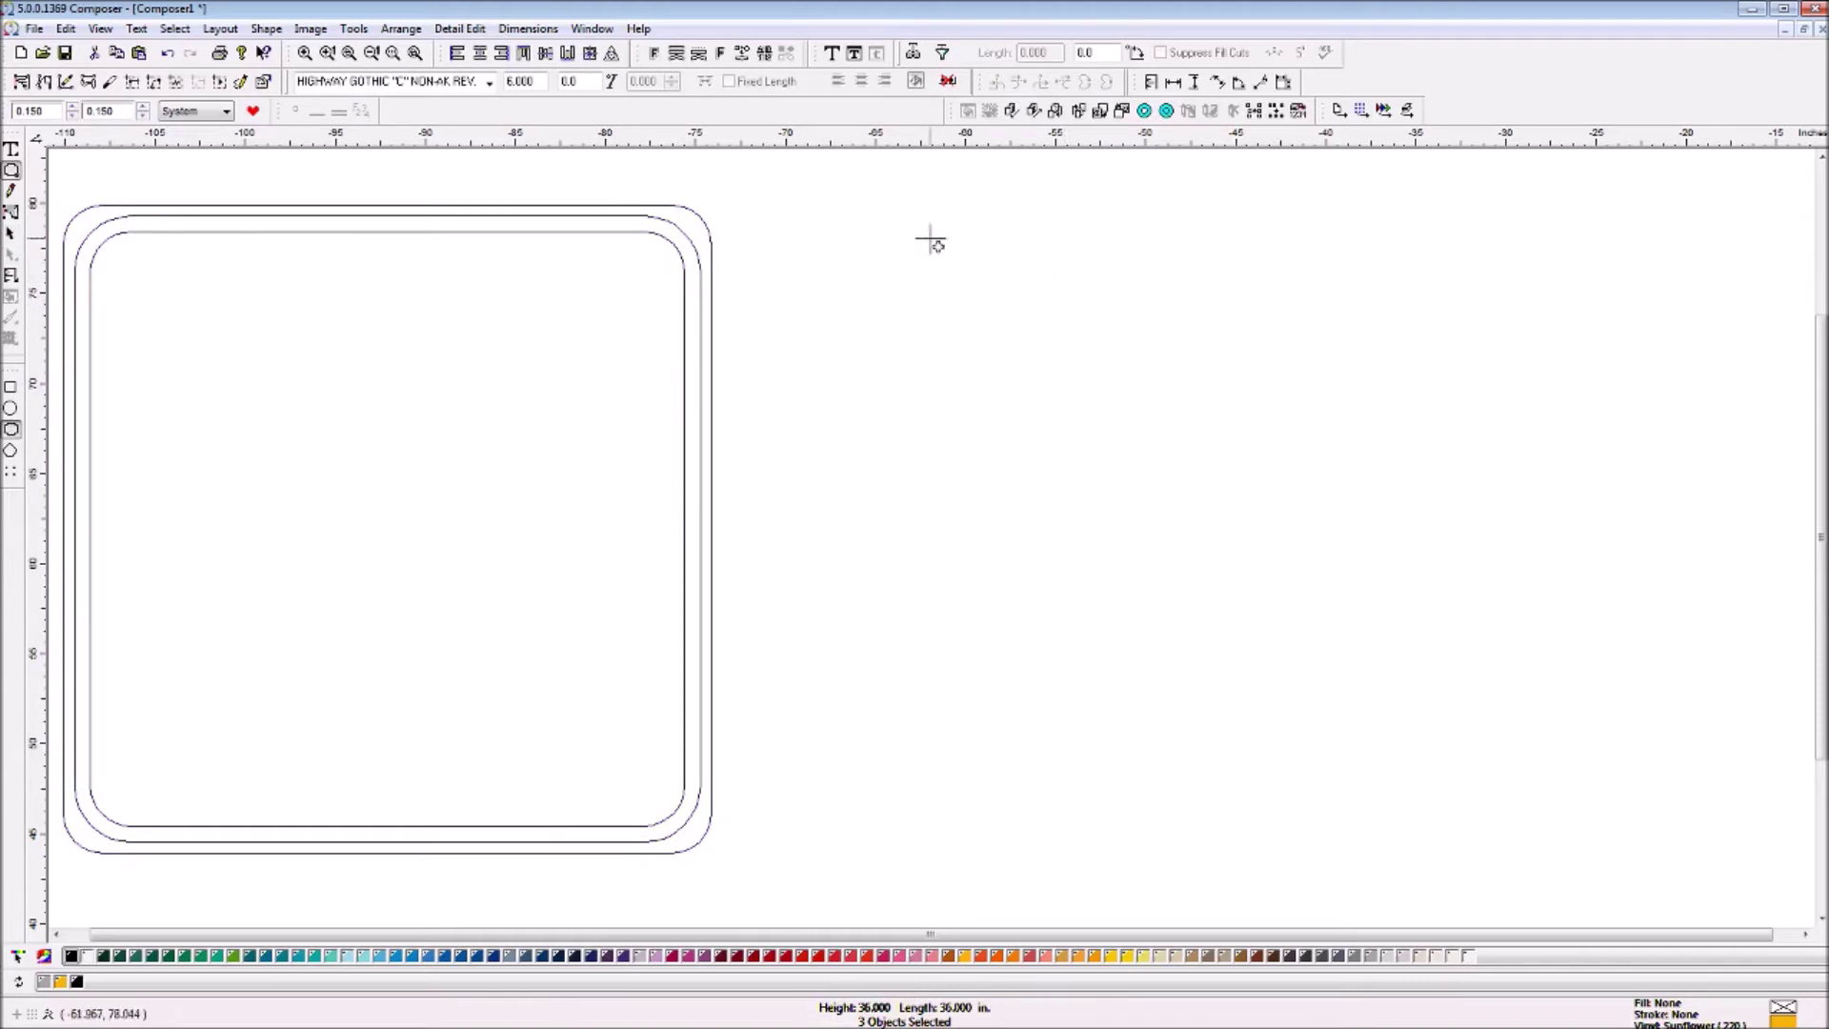
left_click_drag(825, 215, 1510, 881)
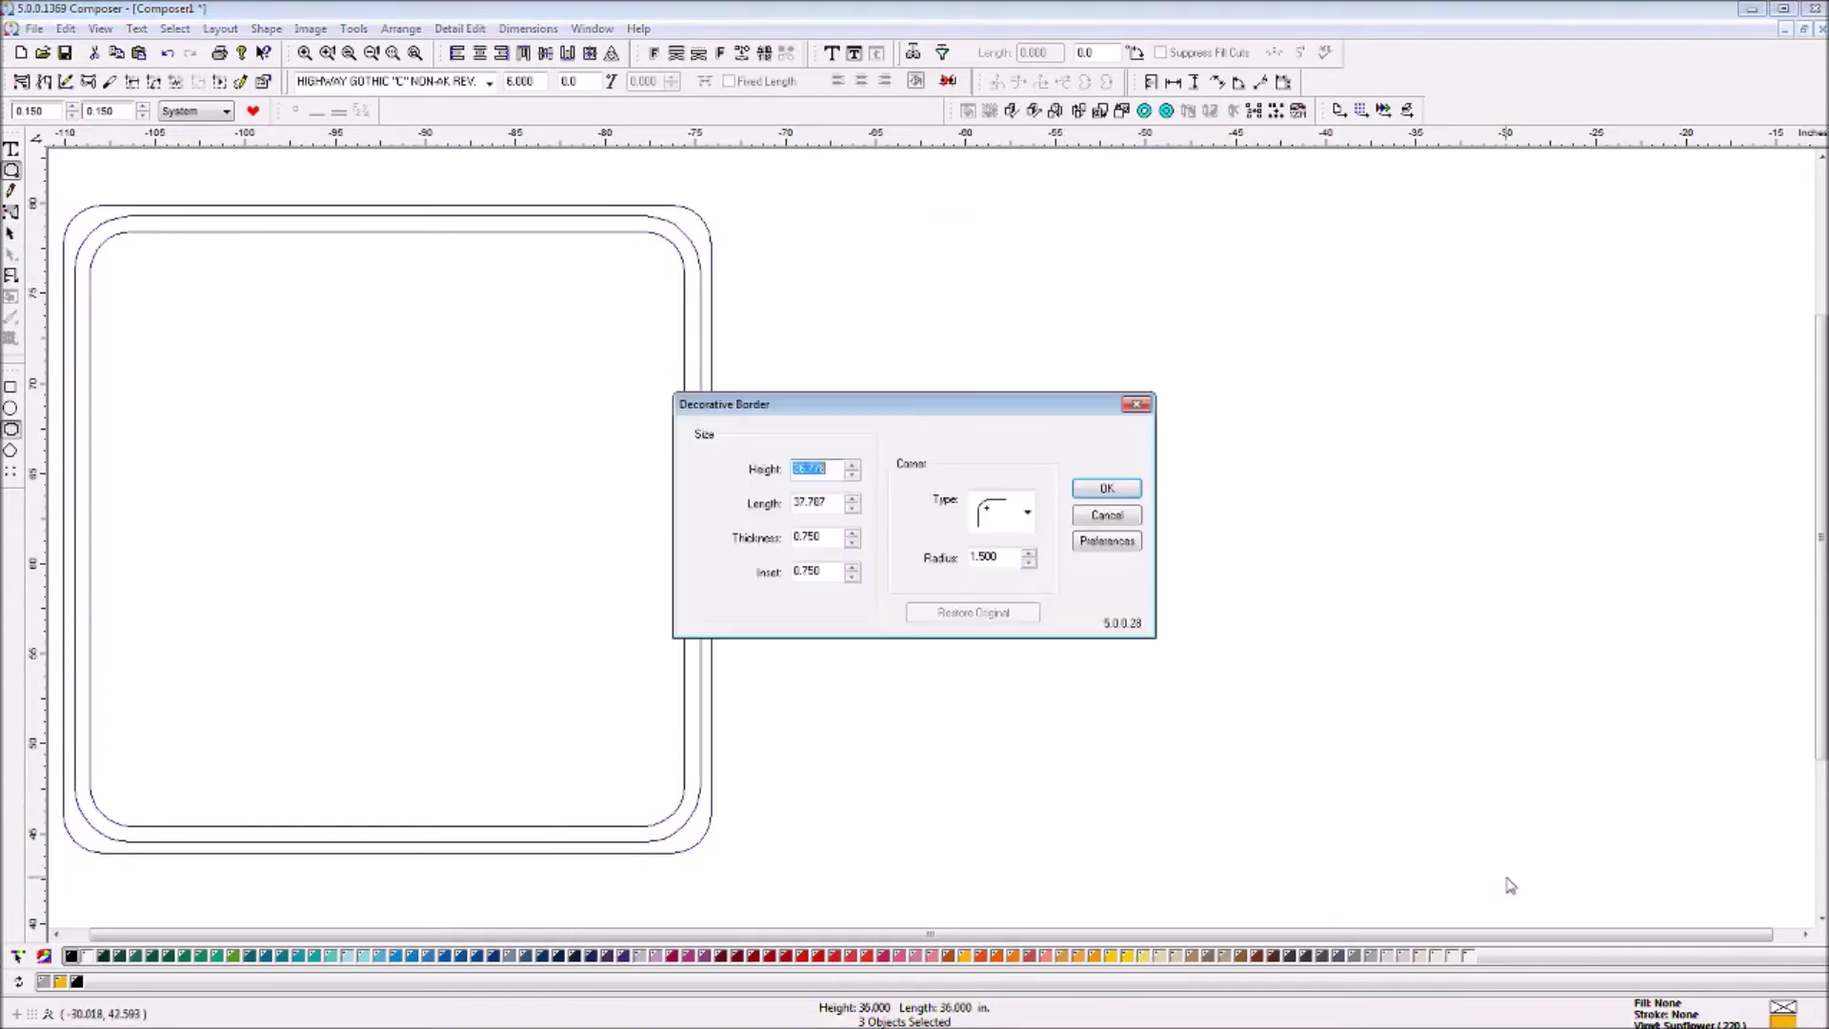
type("36")
key("Tab")
type("36")
key("Tab")
type("0")
key("Tab")
type("0")
key("Tab")
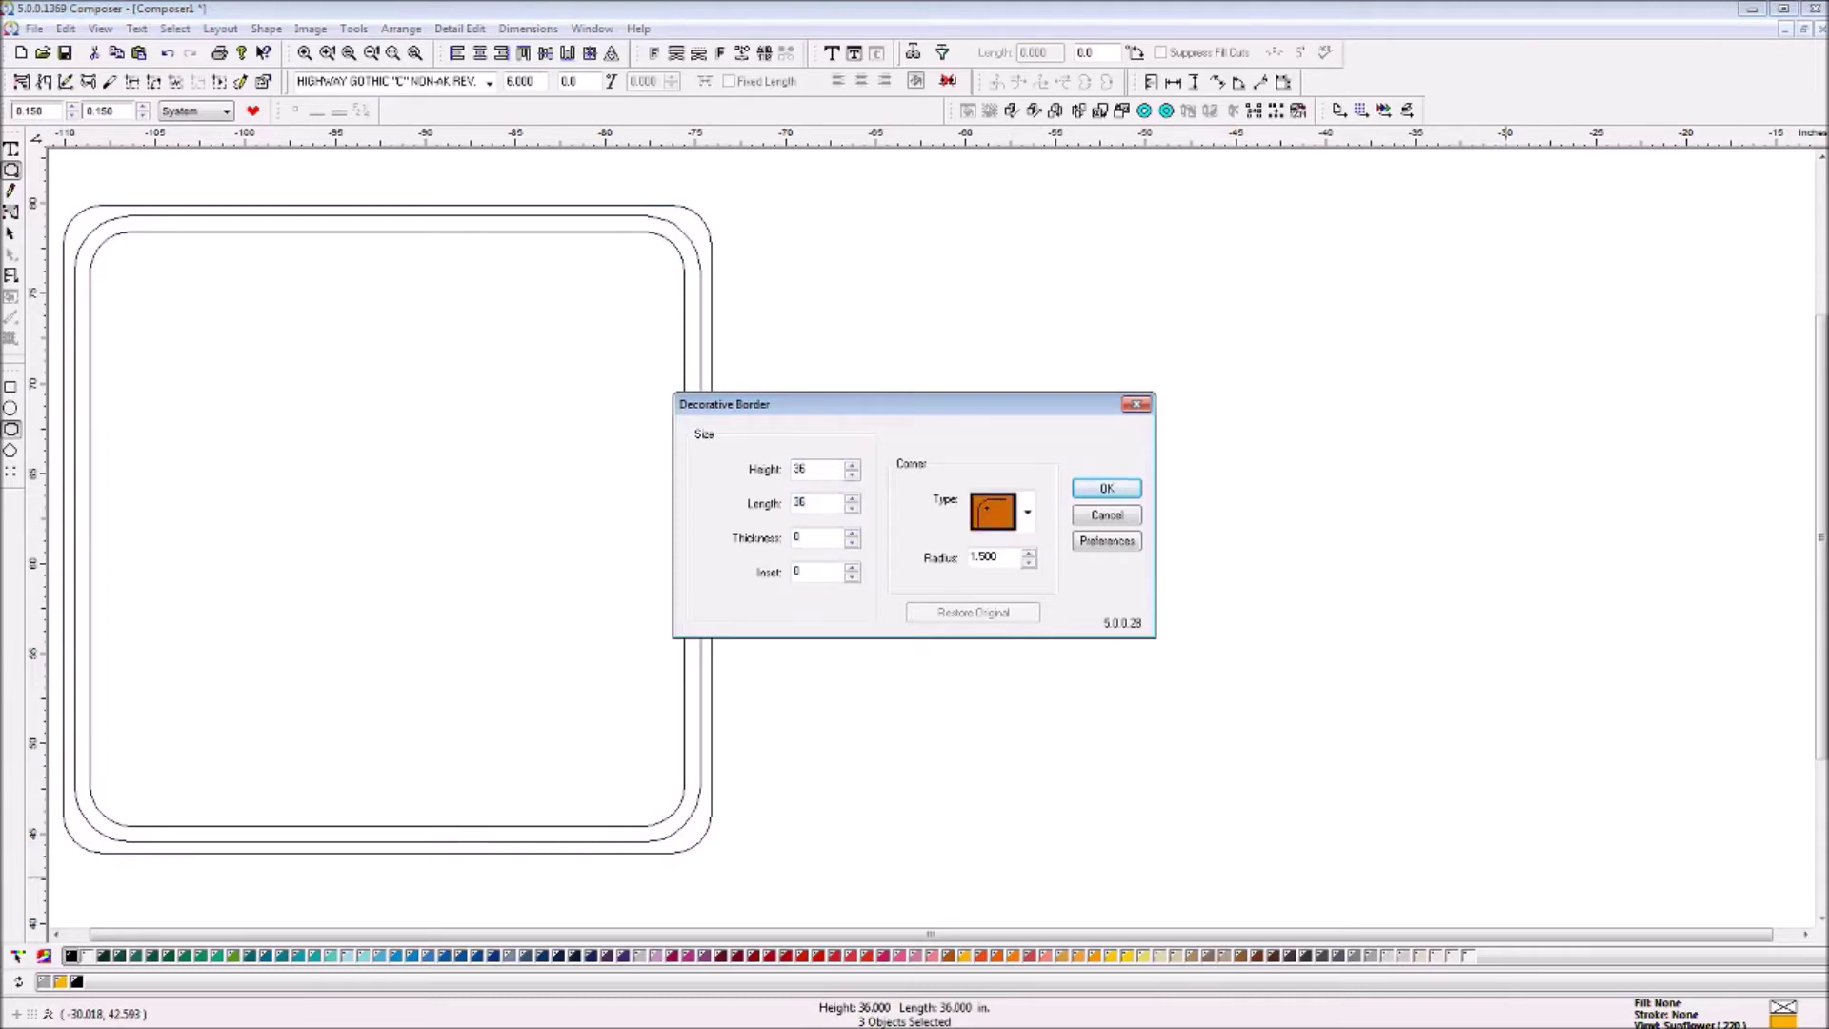
key("Tab")
type("2")
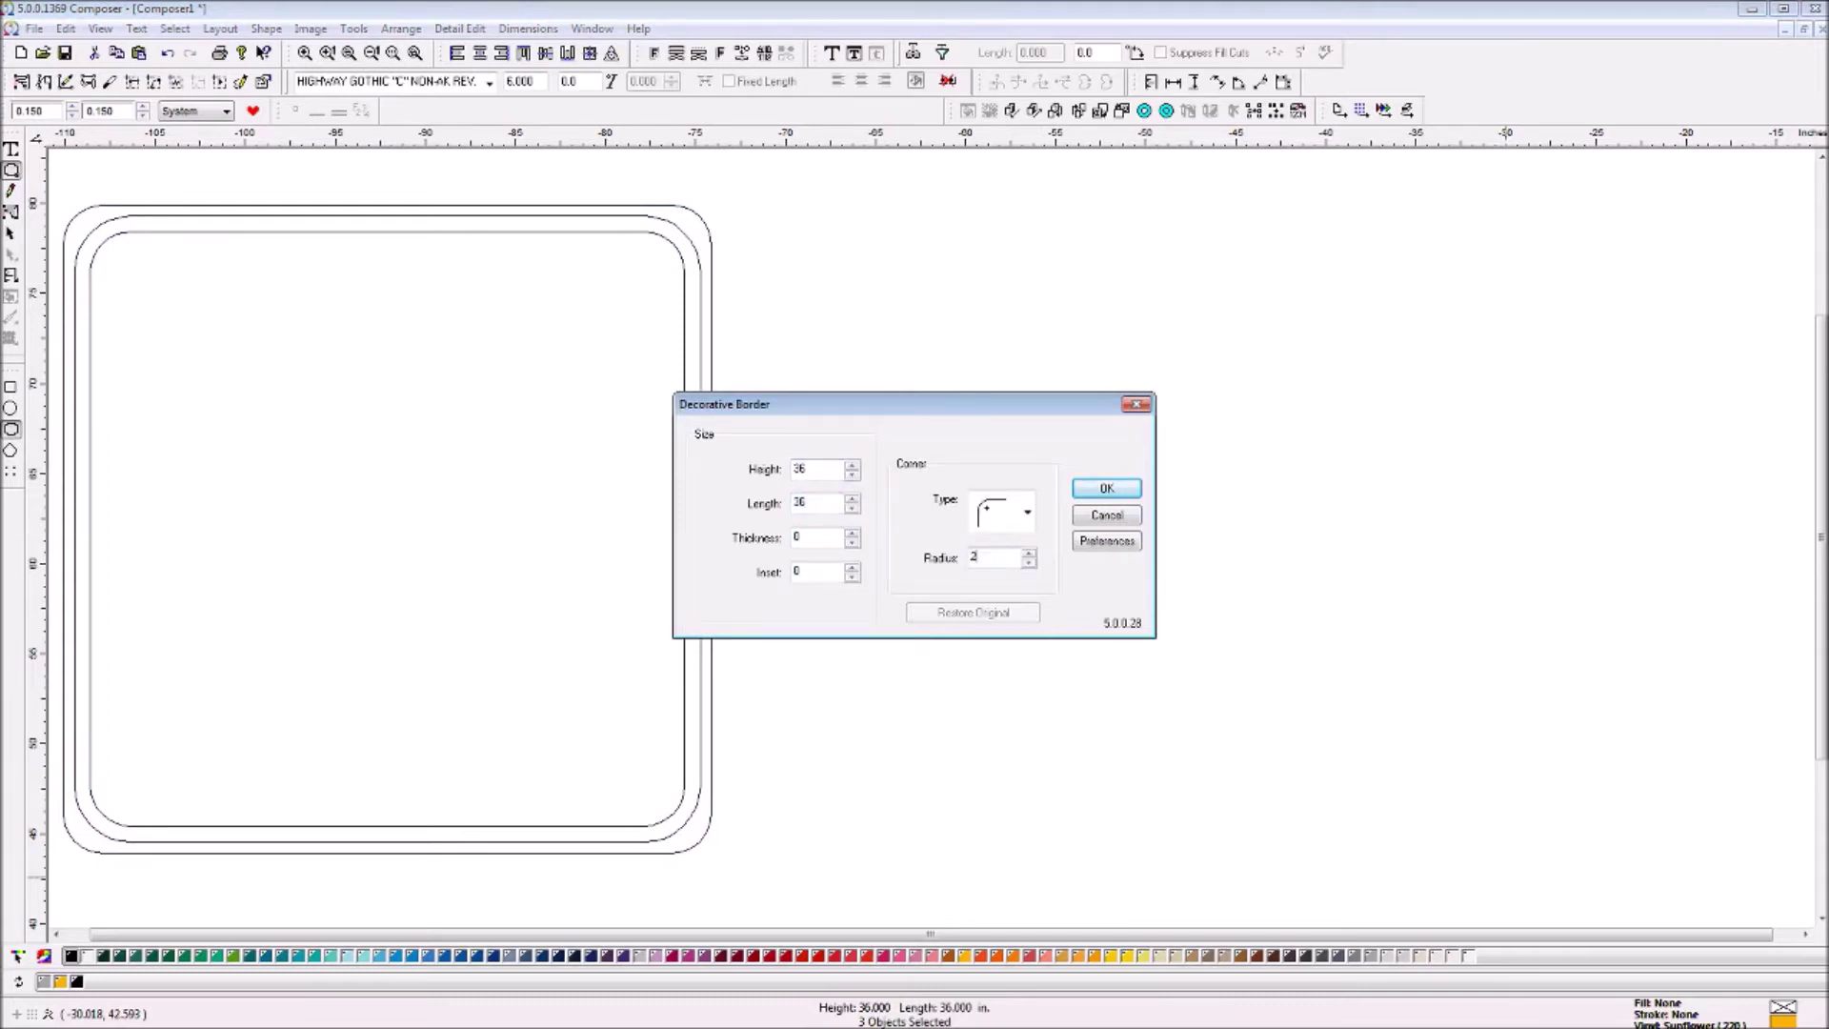
key("Return")
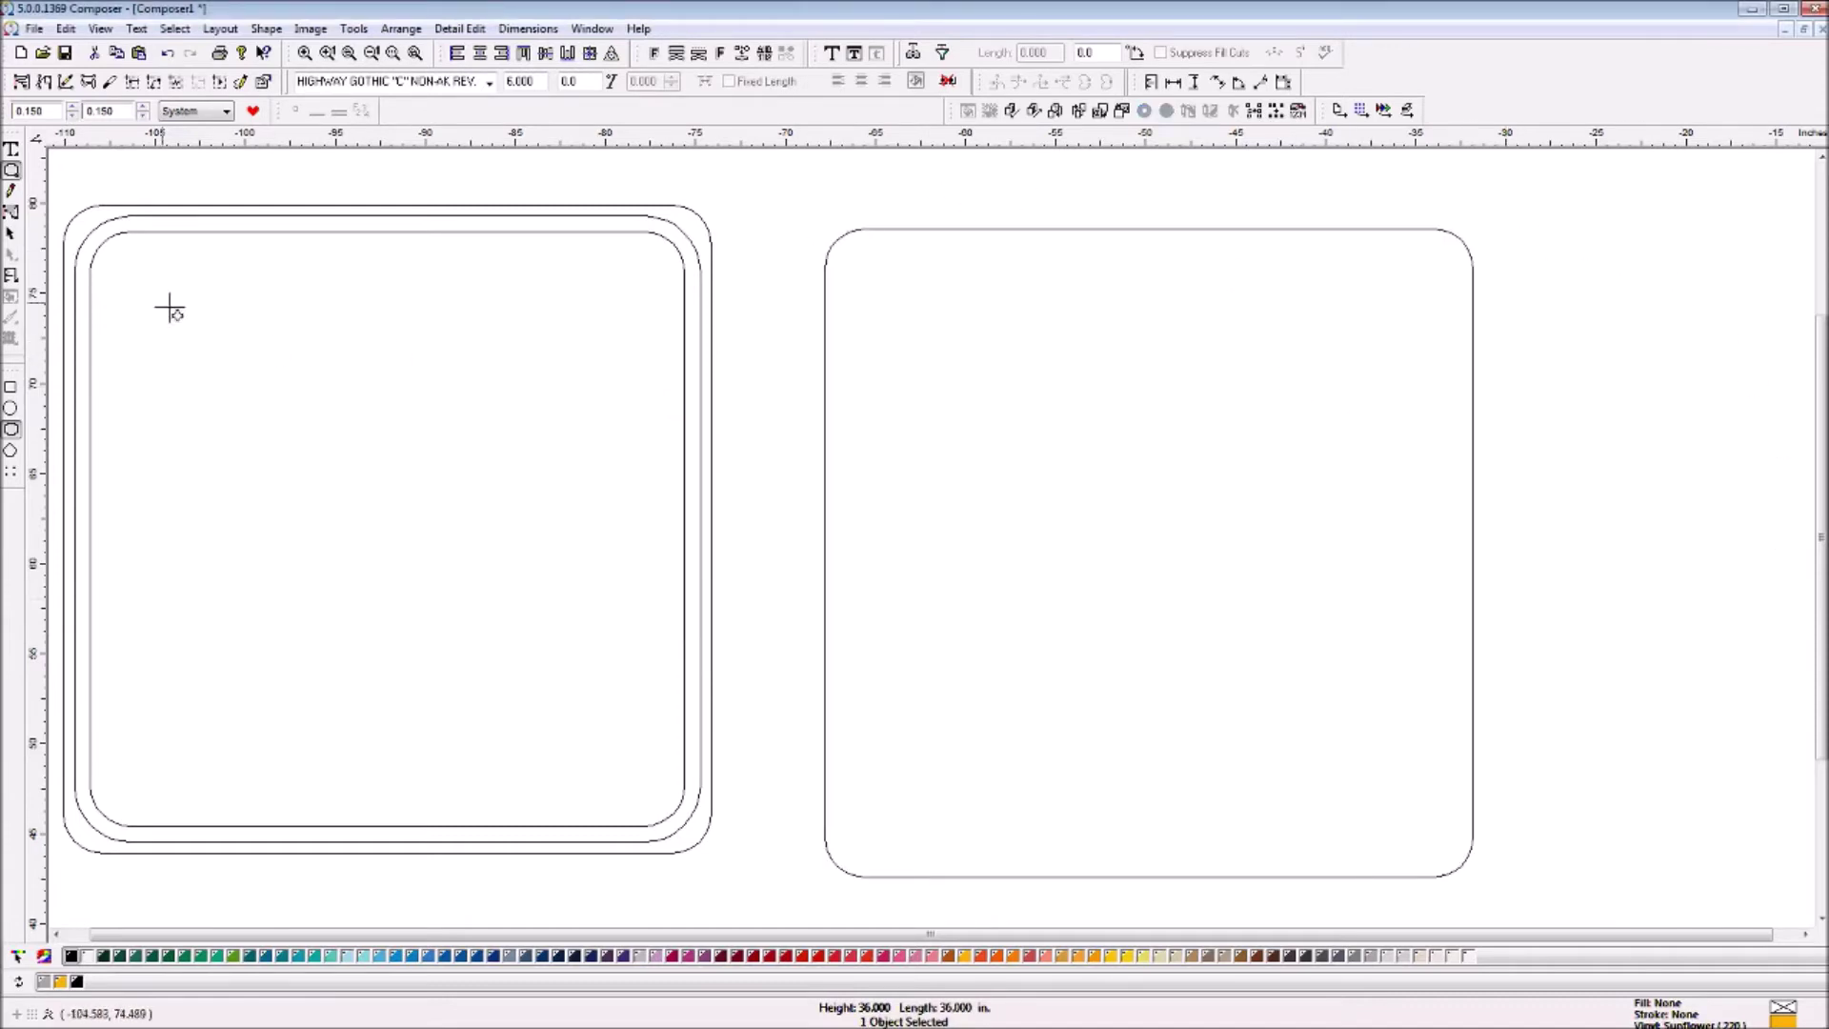
Colour the new plain square Sunflower yellow and check it in the filled preview
left_click(9, 235)
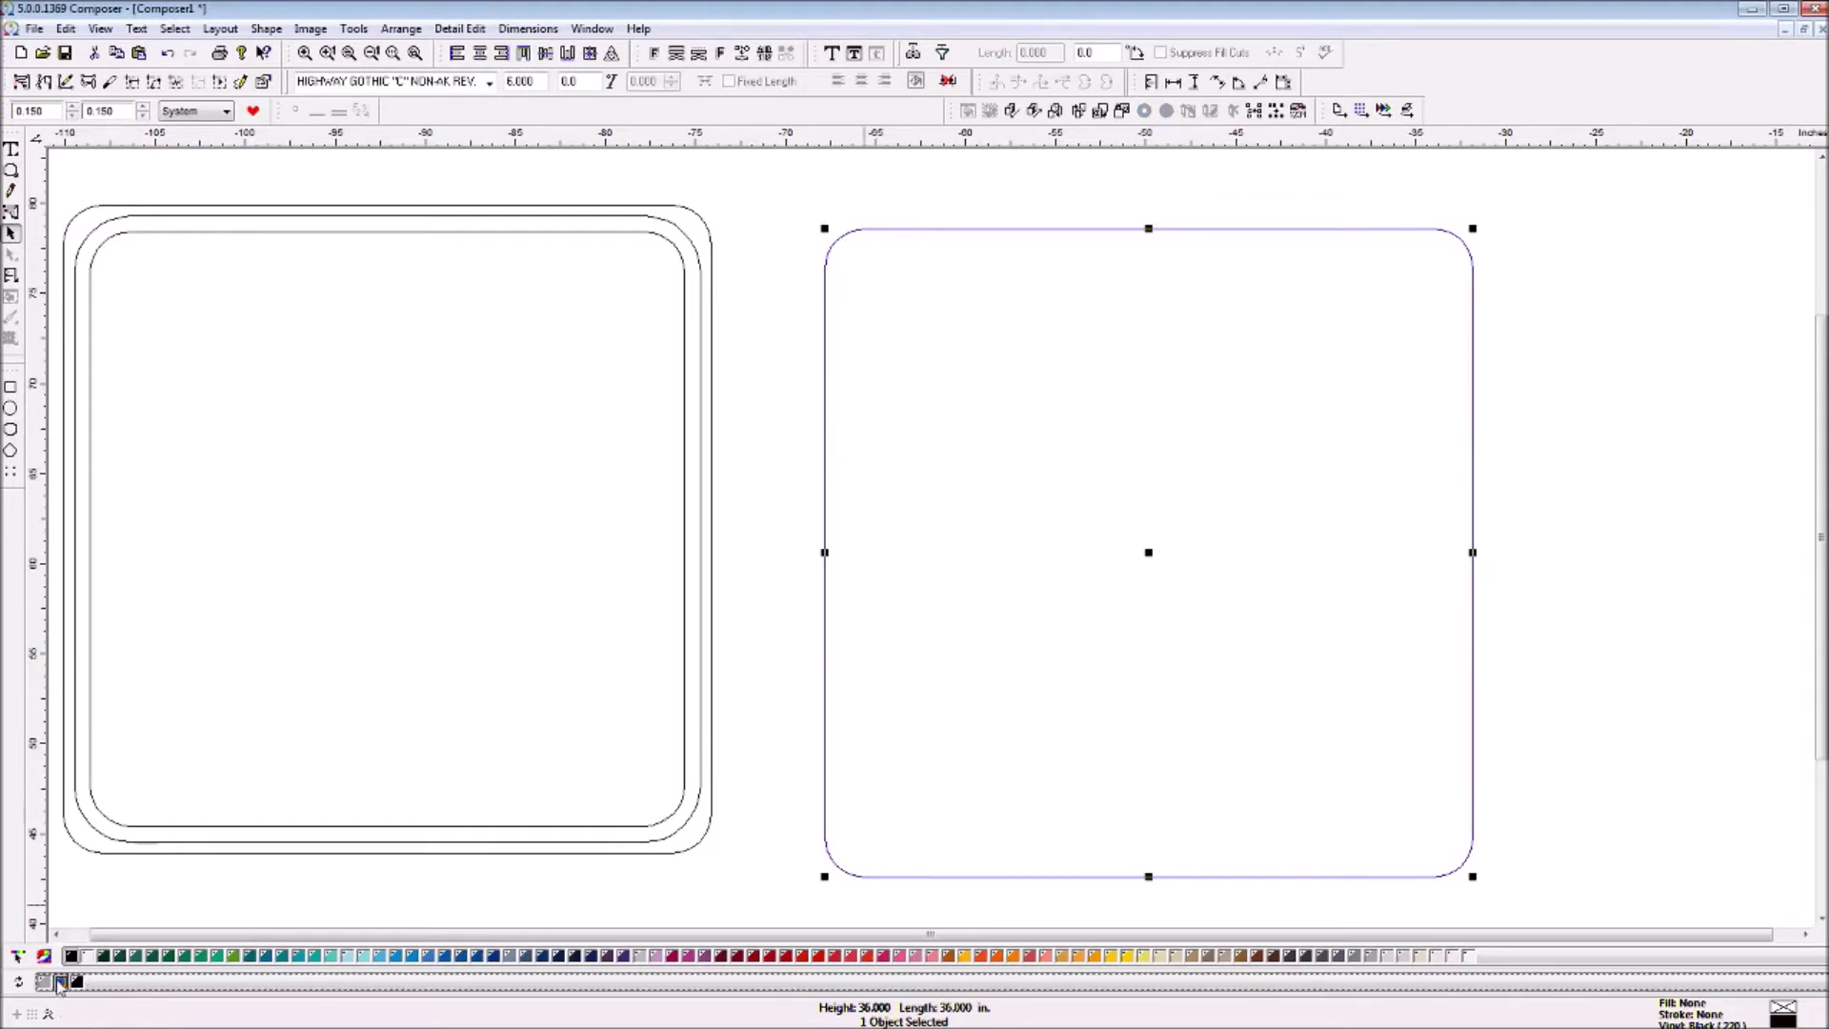
left_click(827, 195)
key("F5")
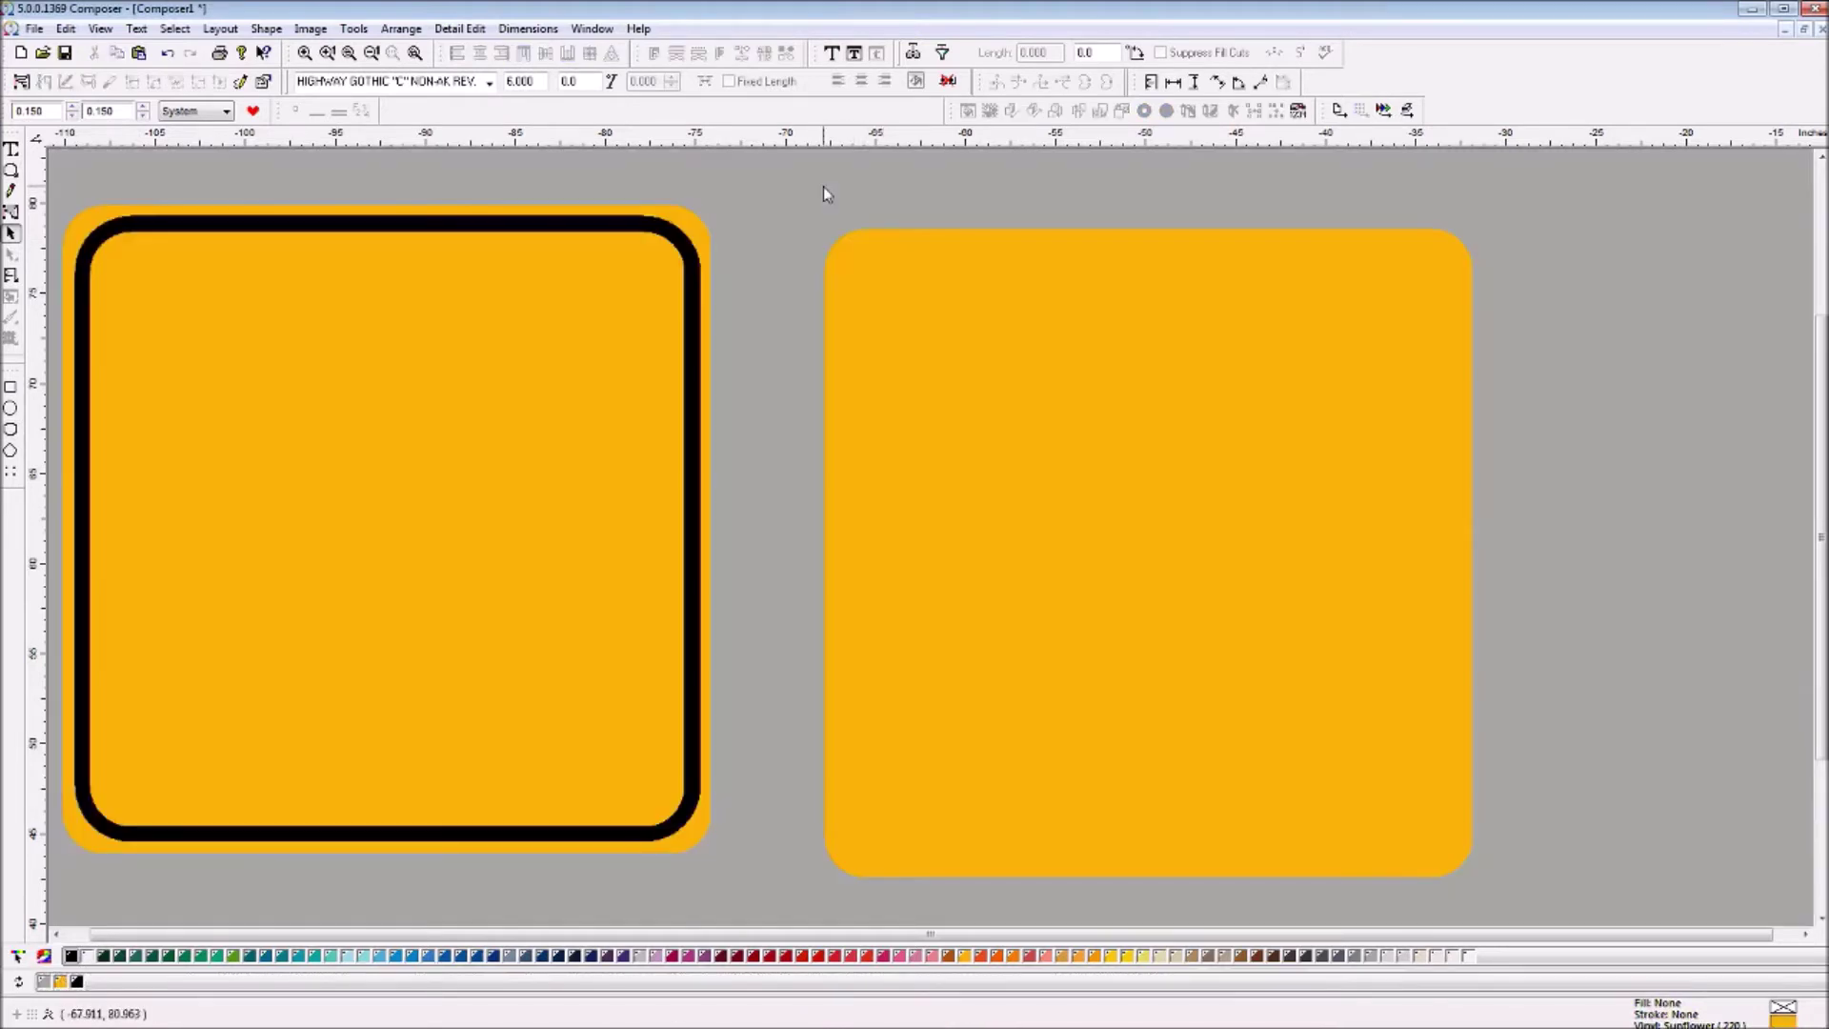
key("F5")
Move the new yellow square roughly level with the finished sign and fit both into view
left_click_drag(860, 232, 847, 198)
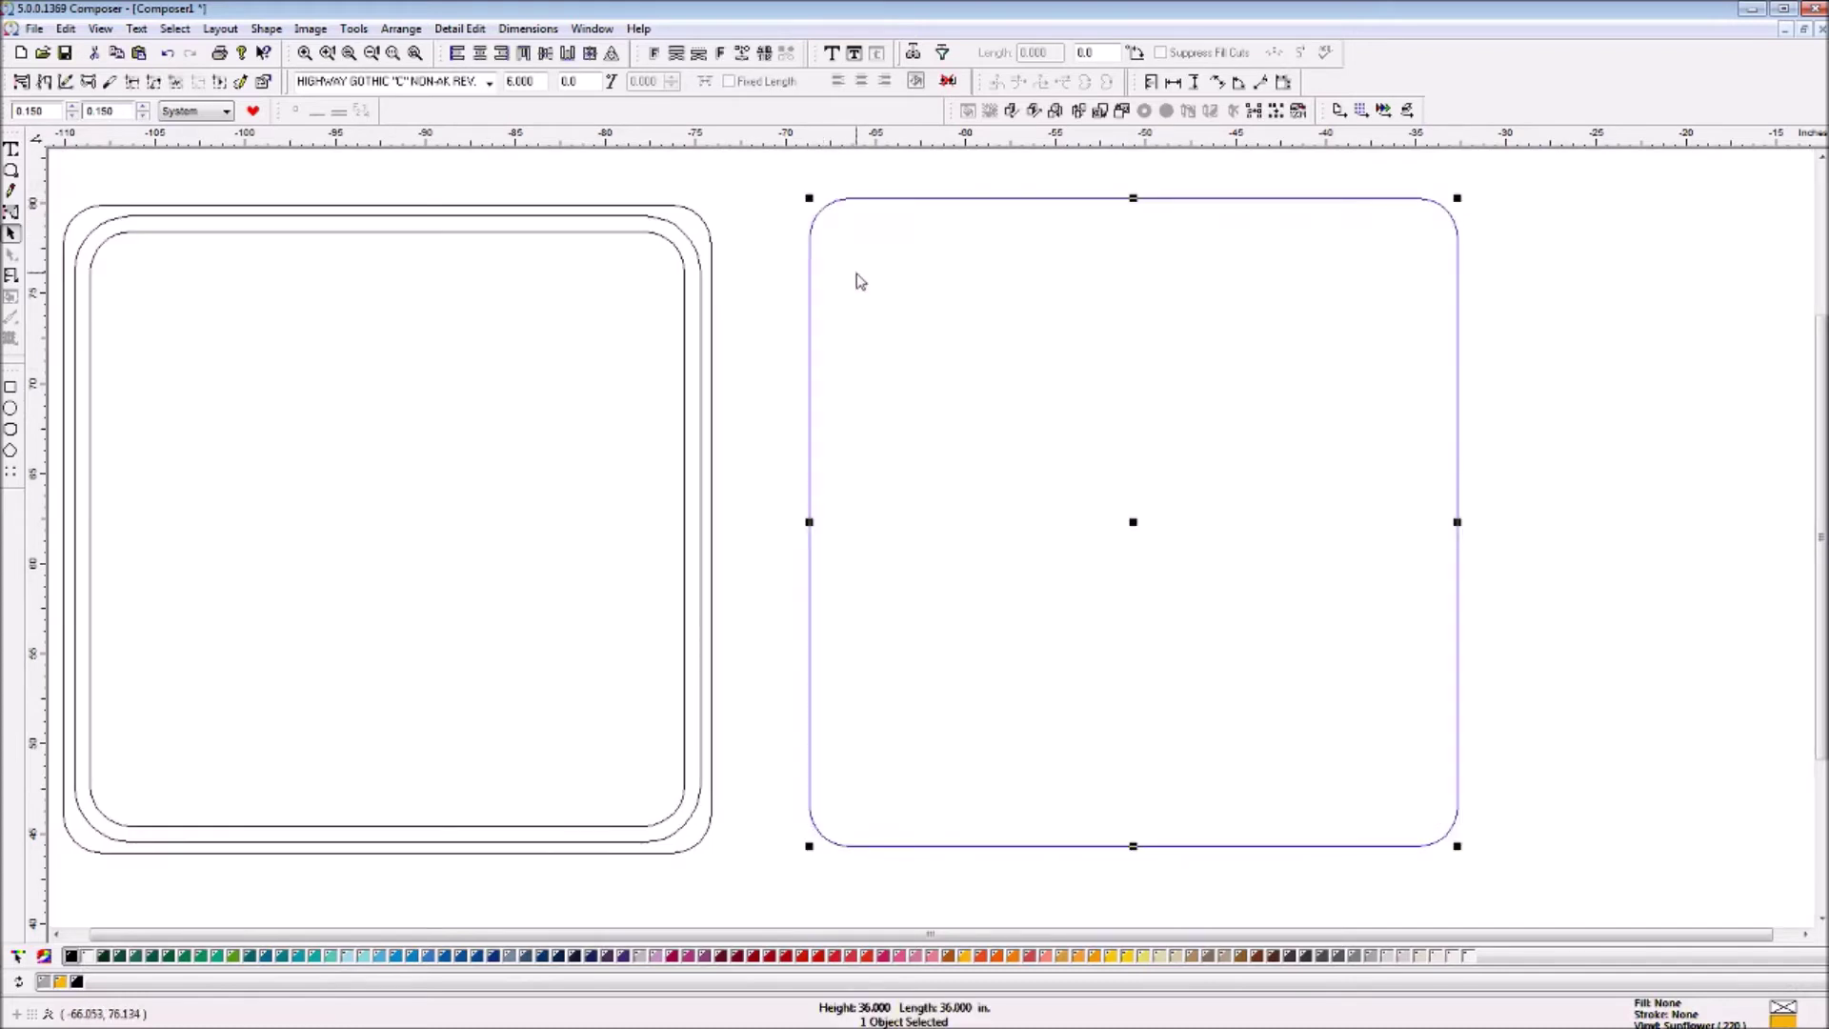
key("F4")
left_click(1073, 190)
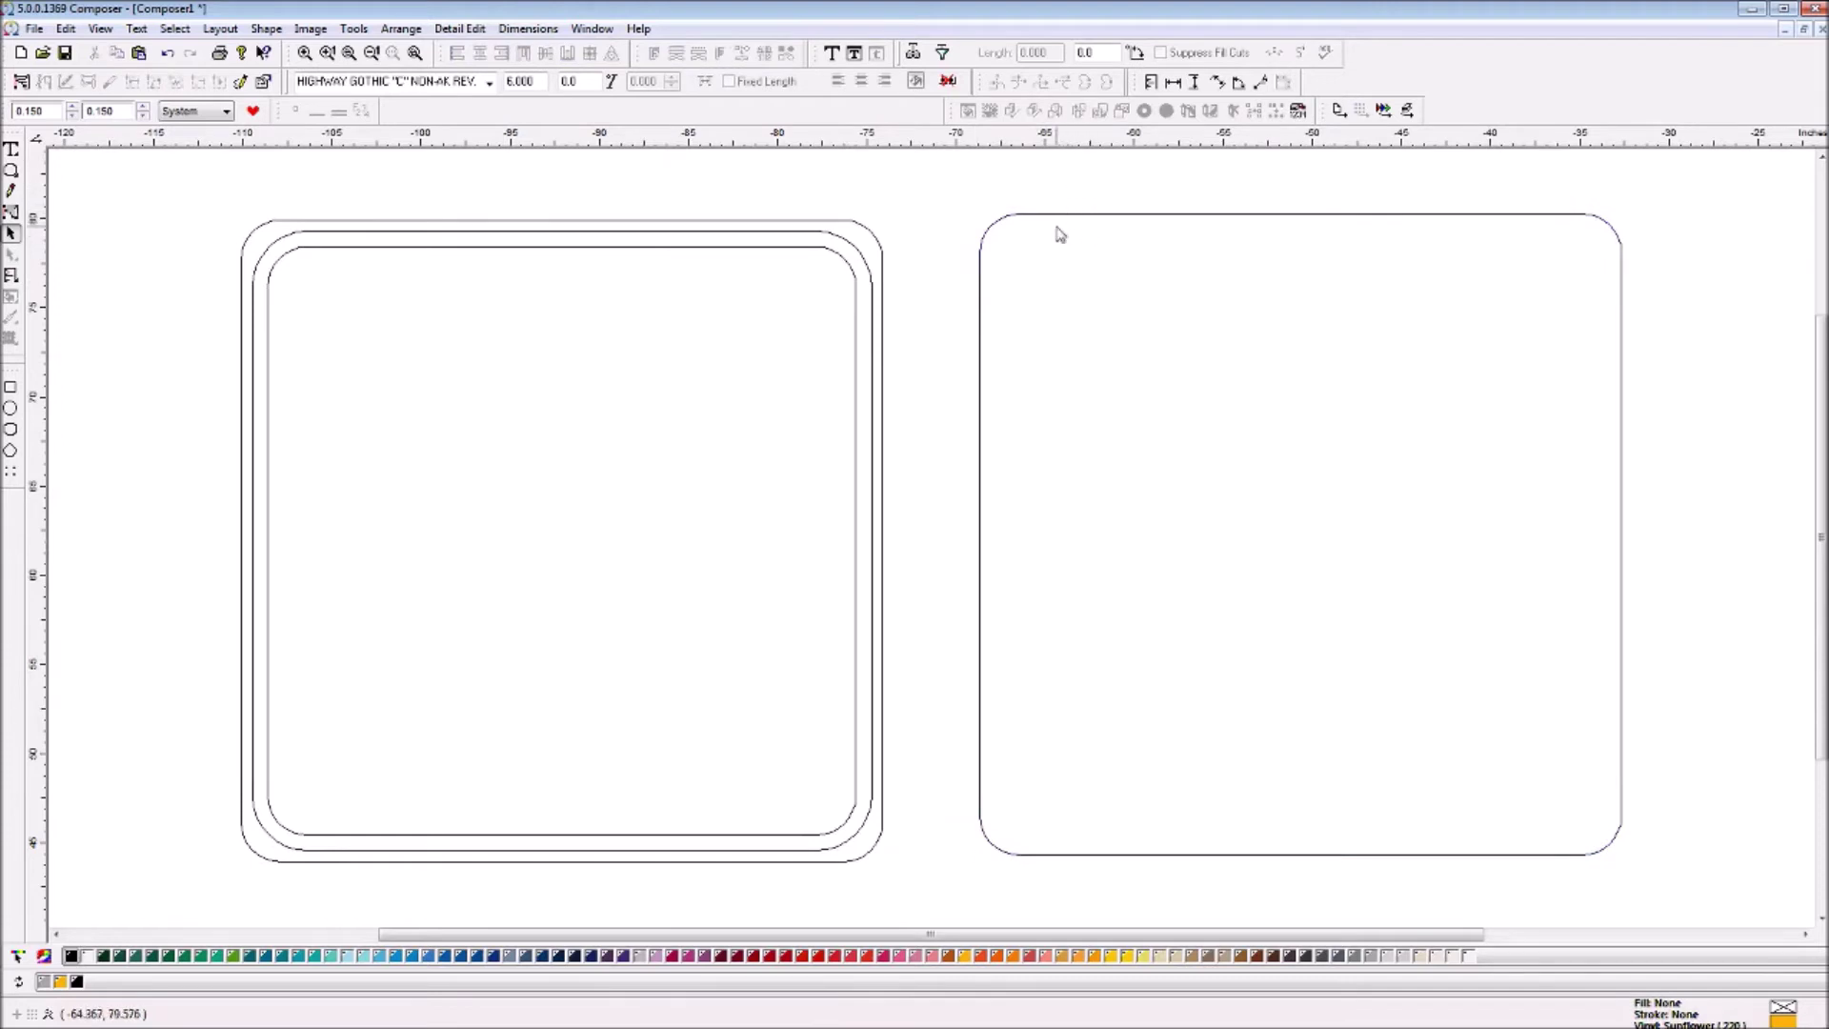
Use Outline on the new yellow square to add one inward outline measuring 34.75 by 34.75 inches
left_click(1061, 217)
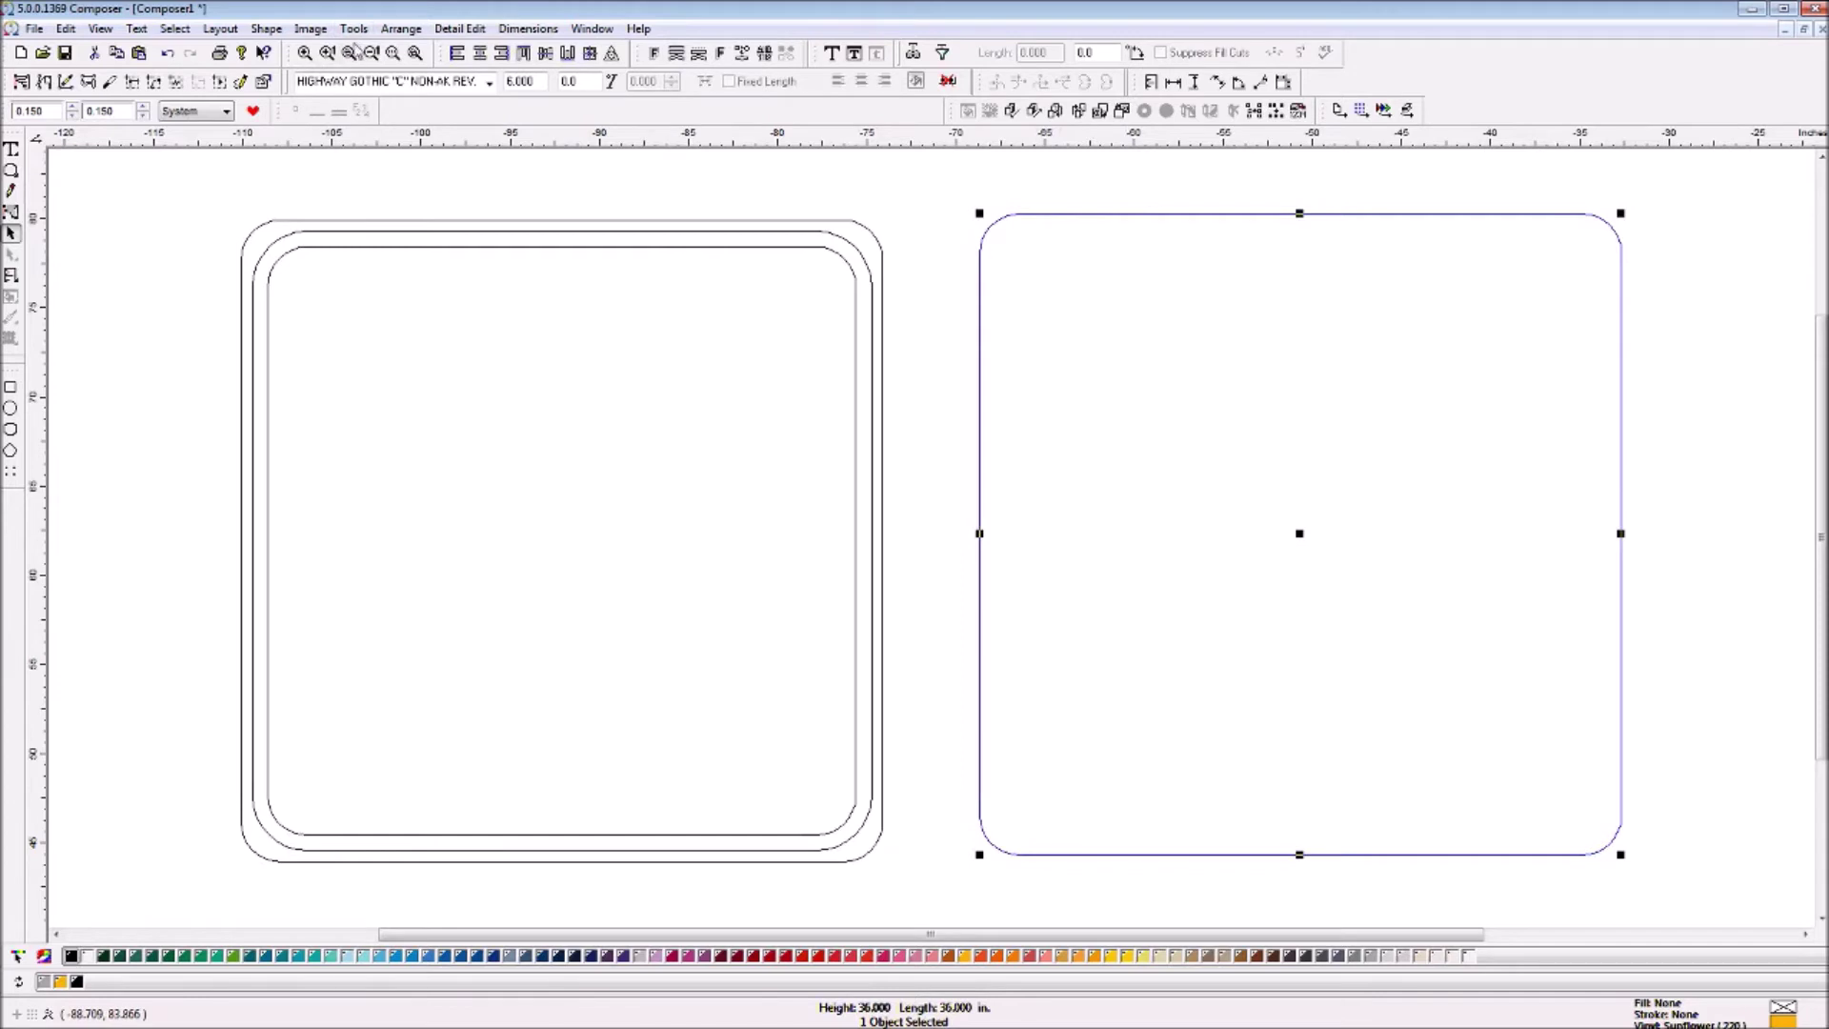
left_click(354, 29)
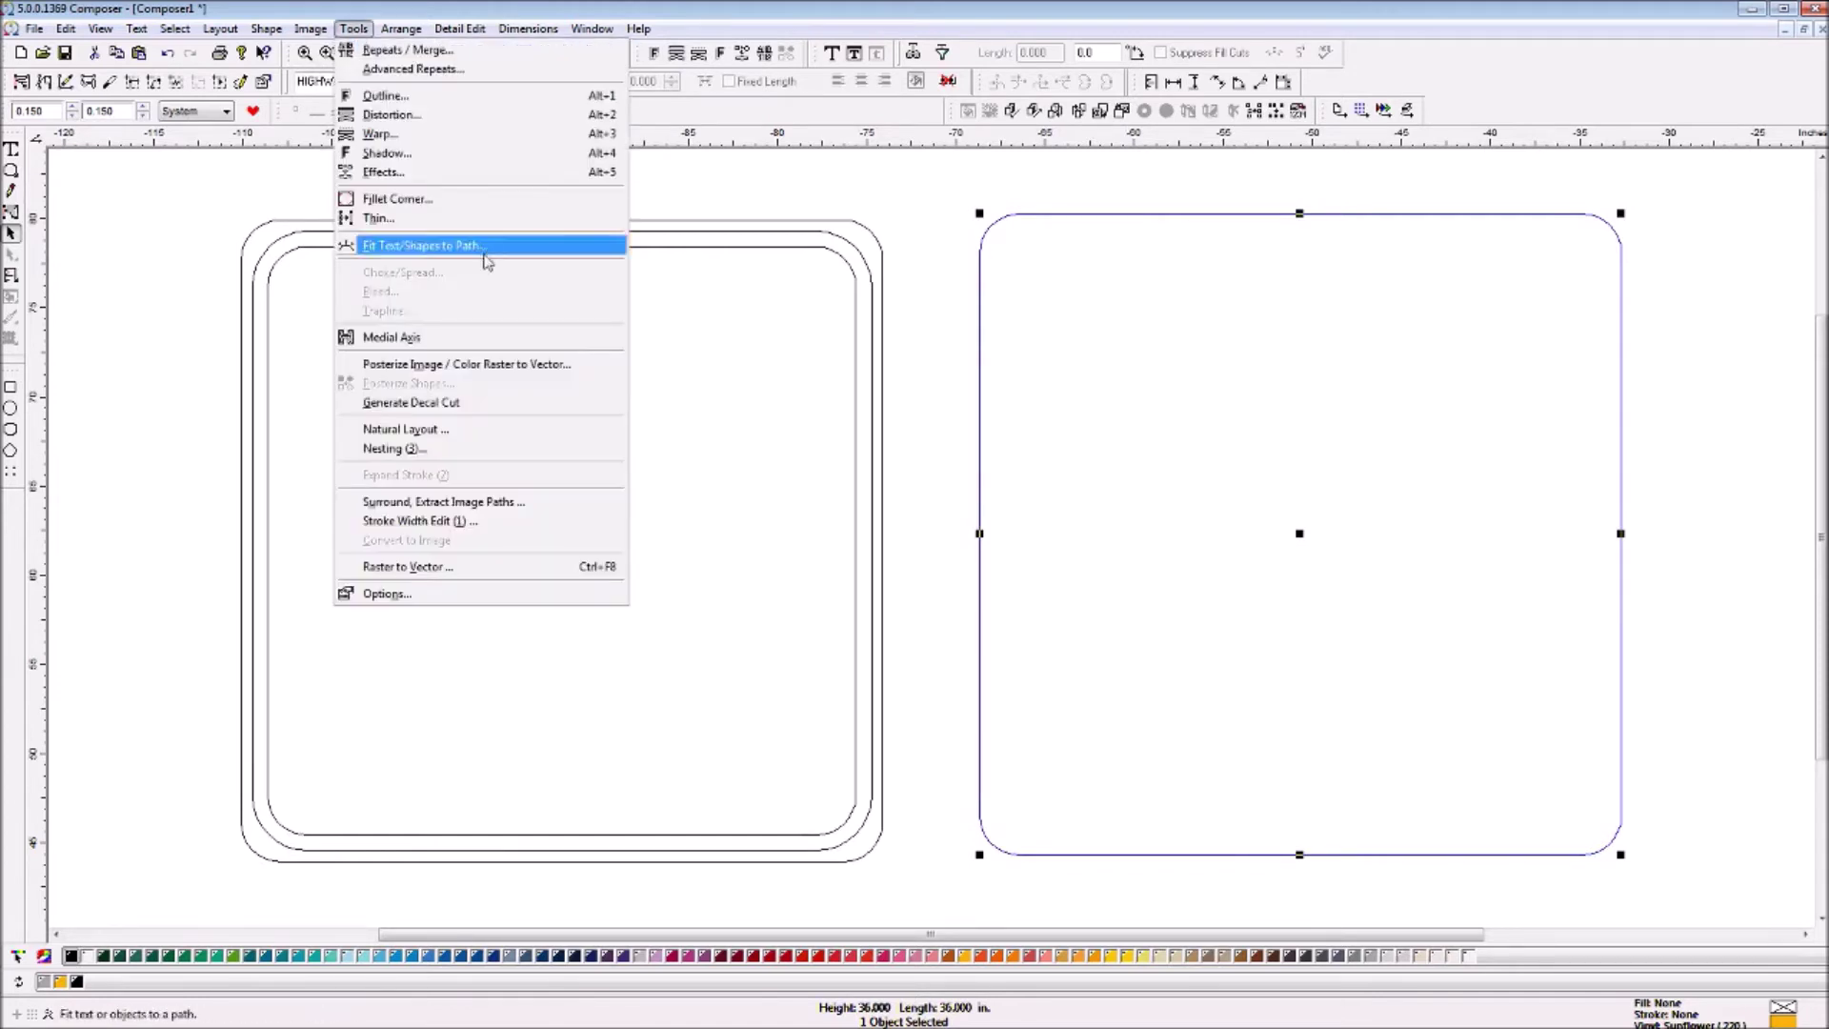
left_click(424, 110)
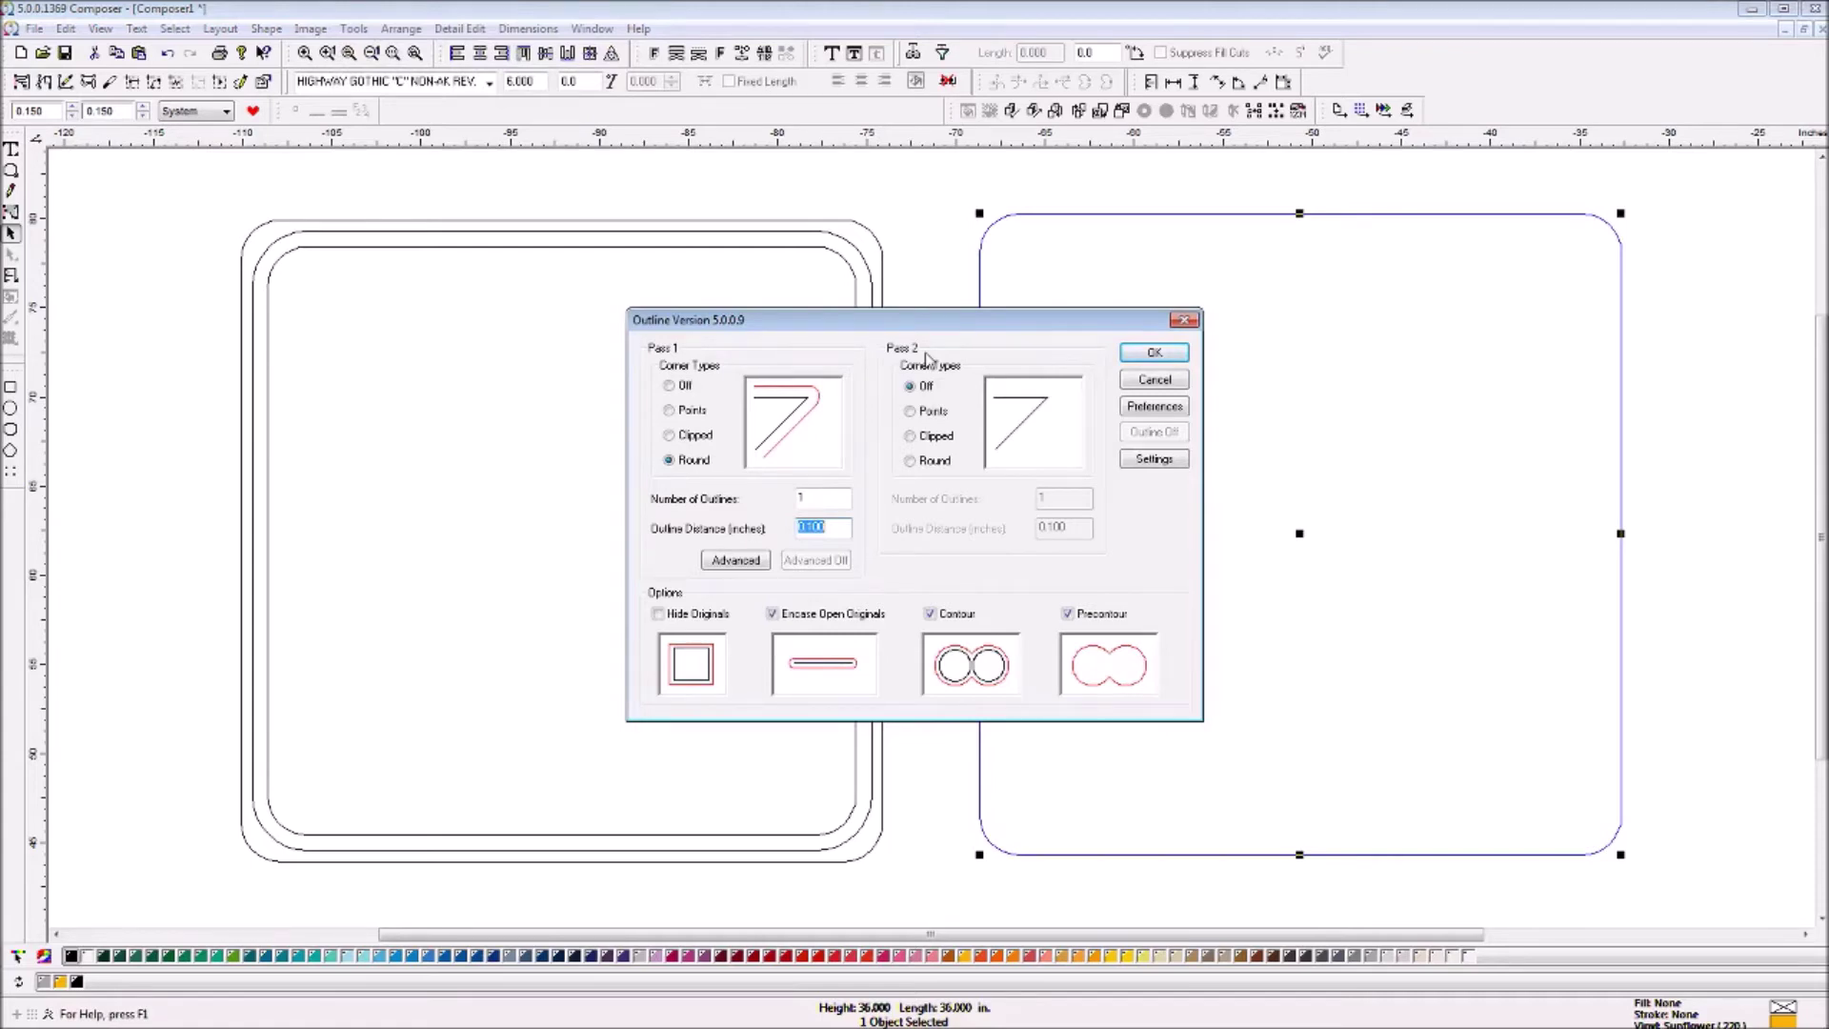
type("1")
left_click(1153, 351)
left_click(1191, 432)
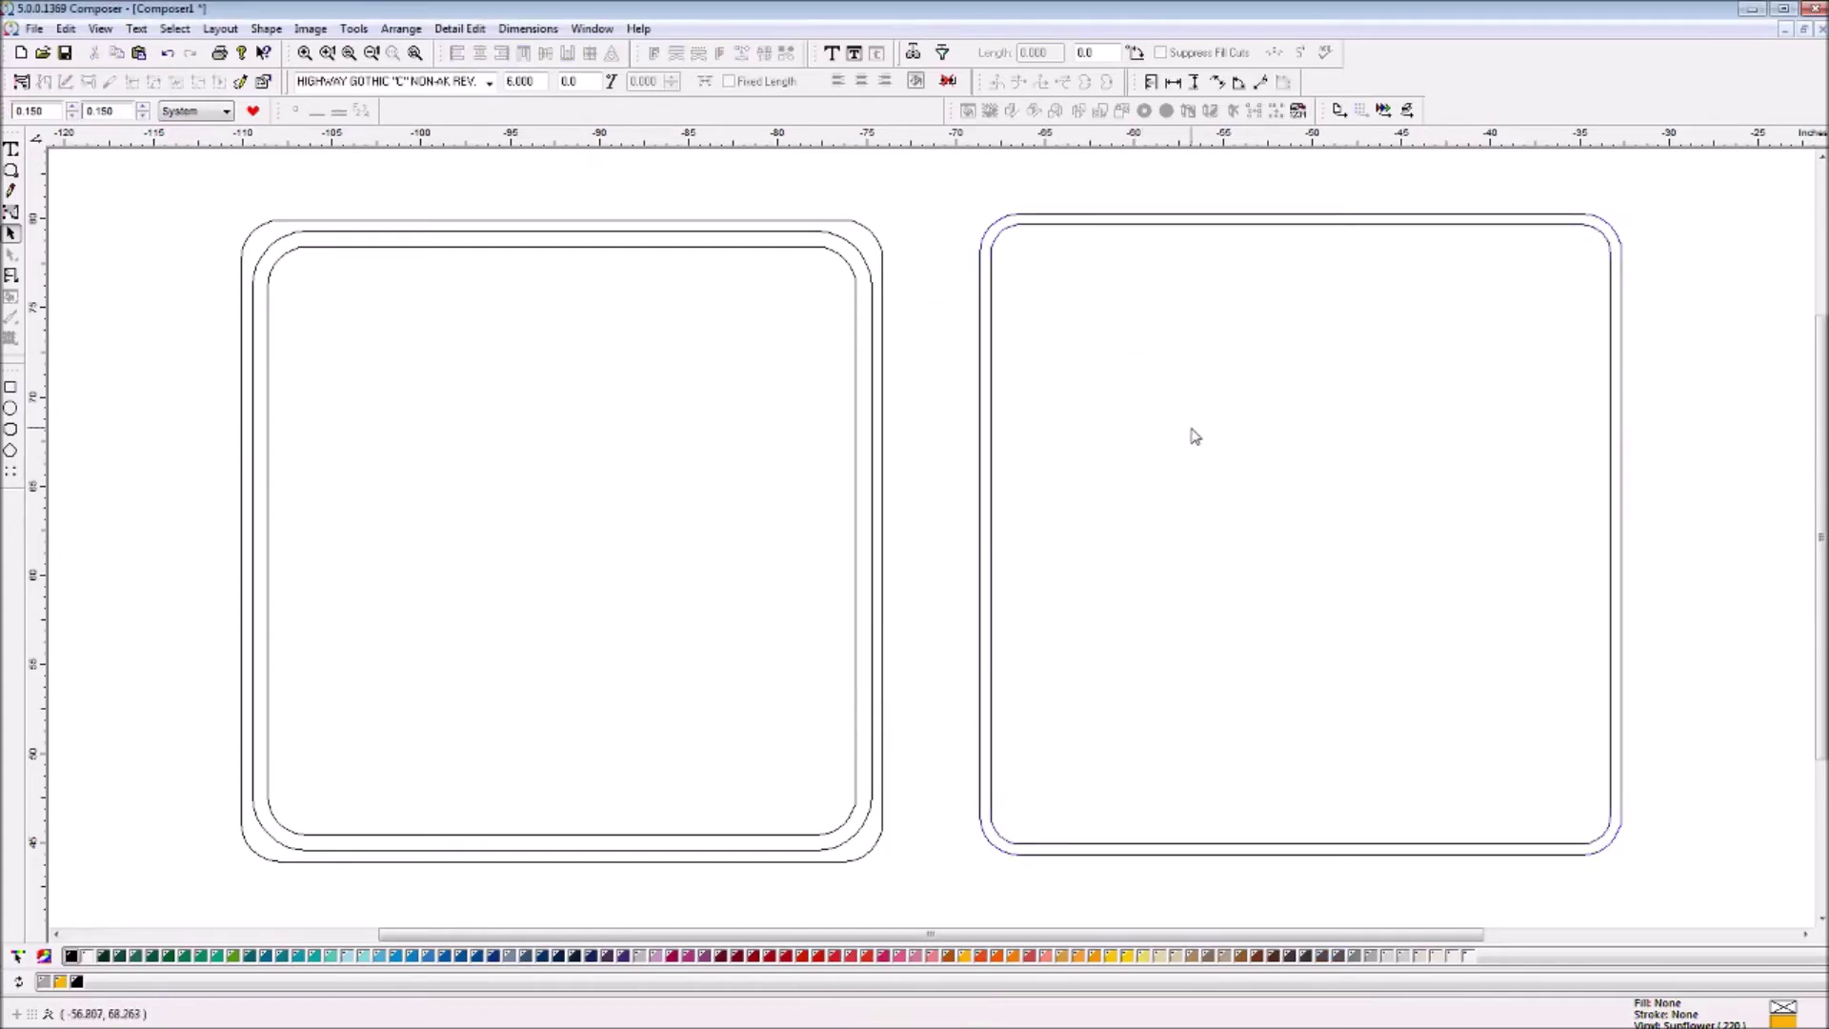
left_click(1160, 222)
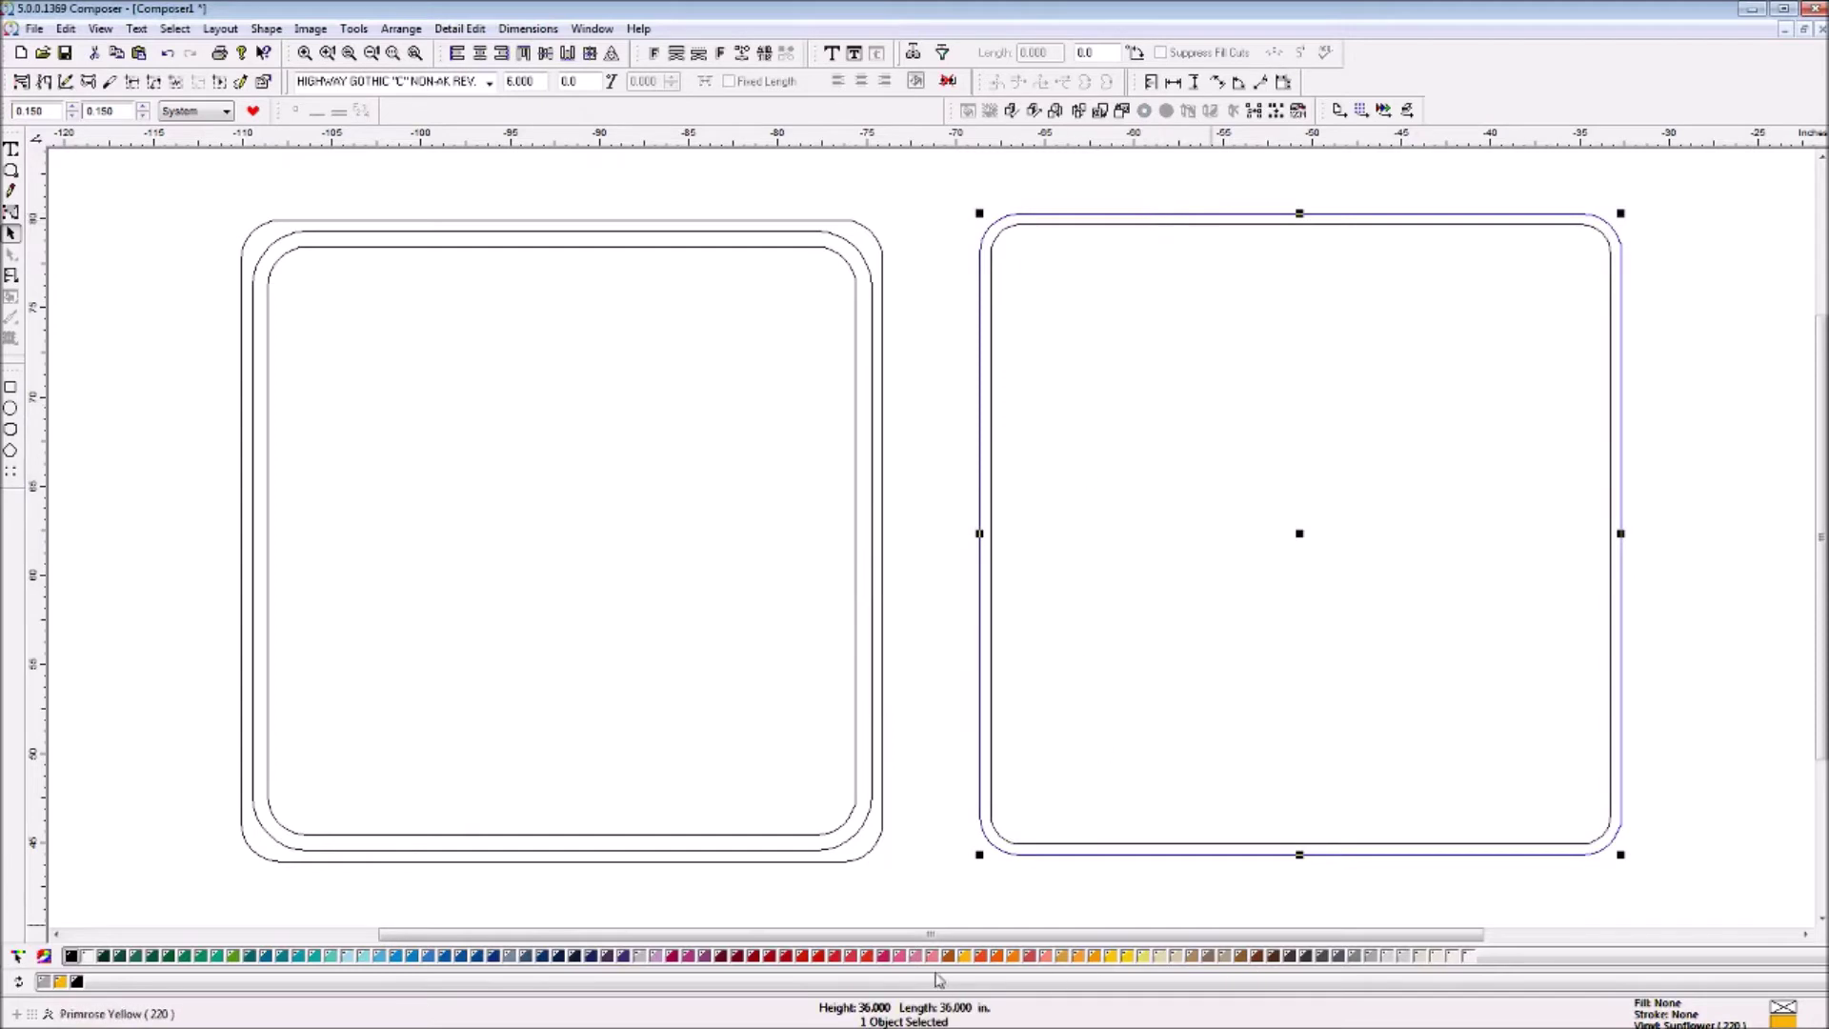
left_click(1144, 539)
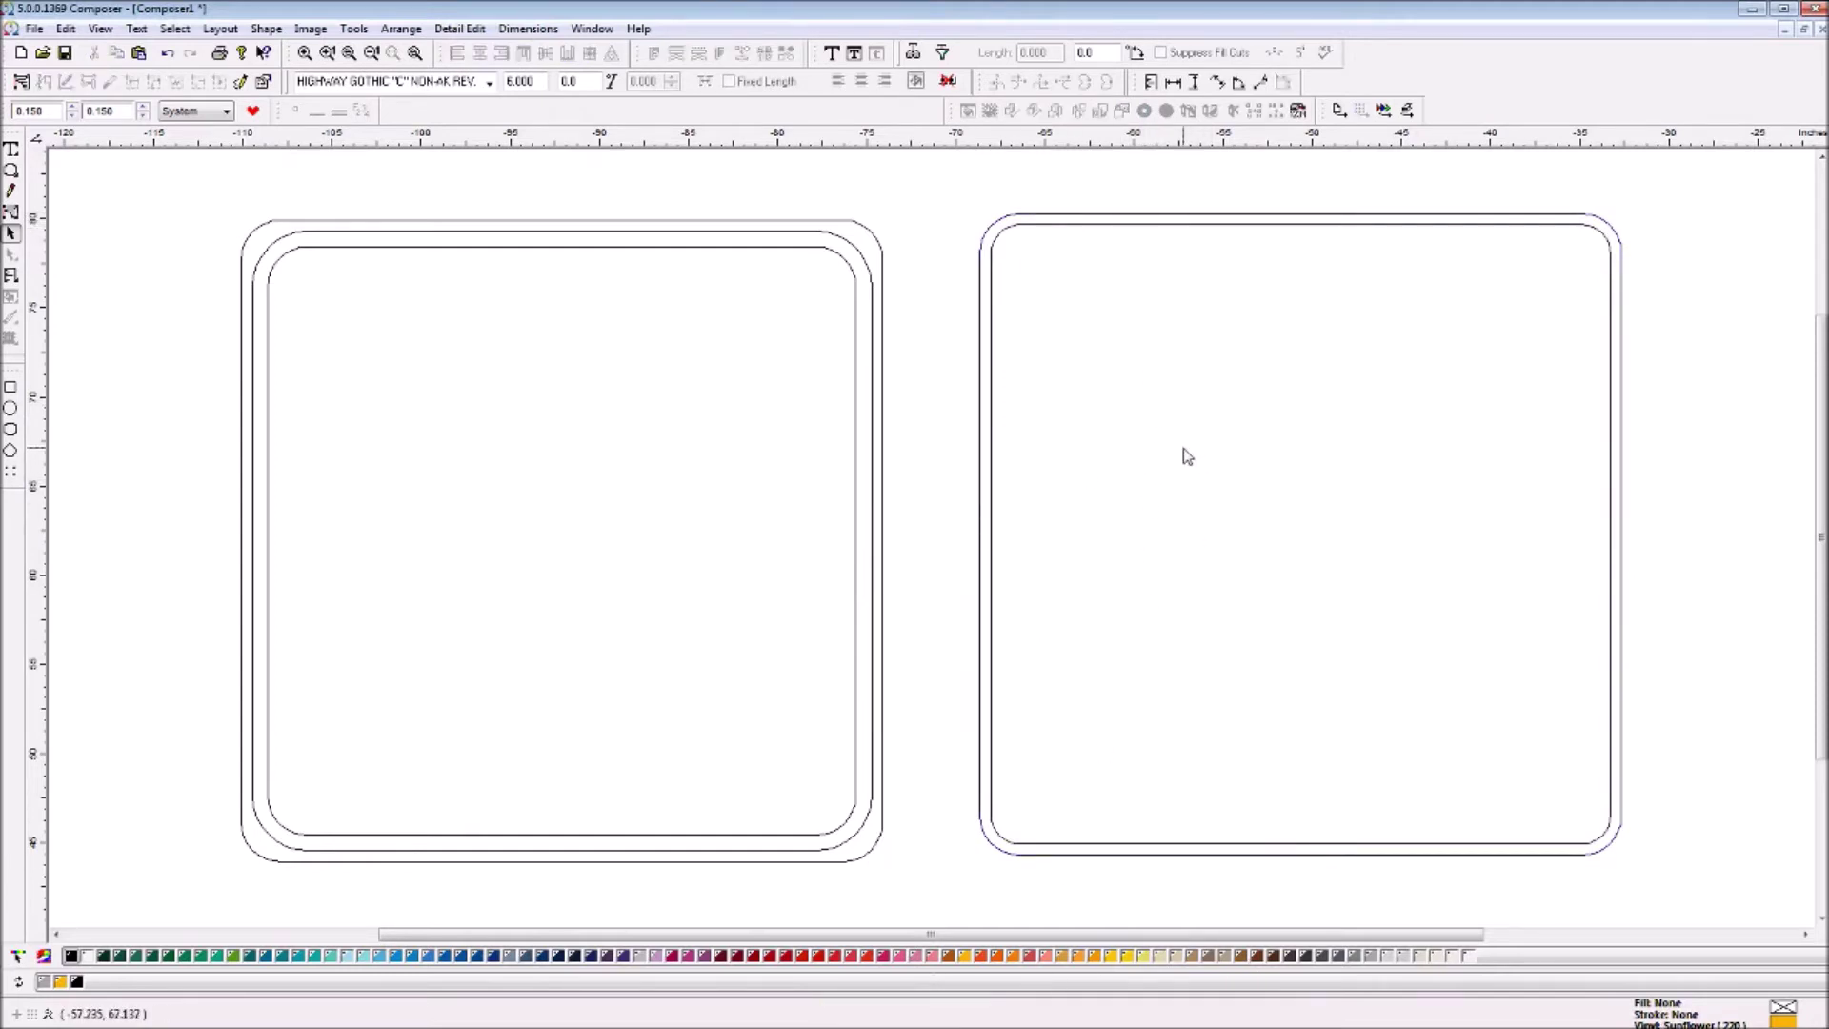
Outline the 34.75-inch inset square inward once more to form the inner edge of the border
left_click(1028, 231)
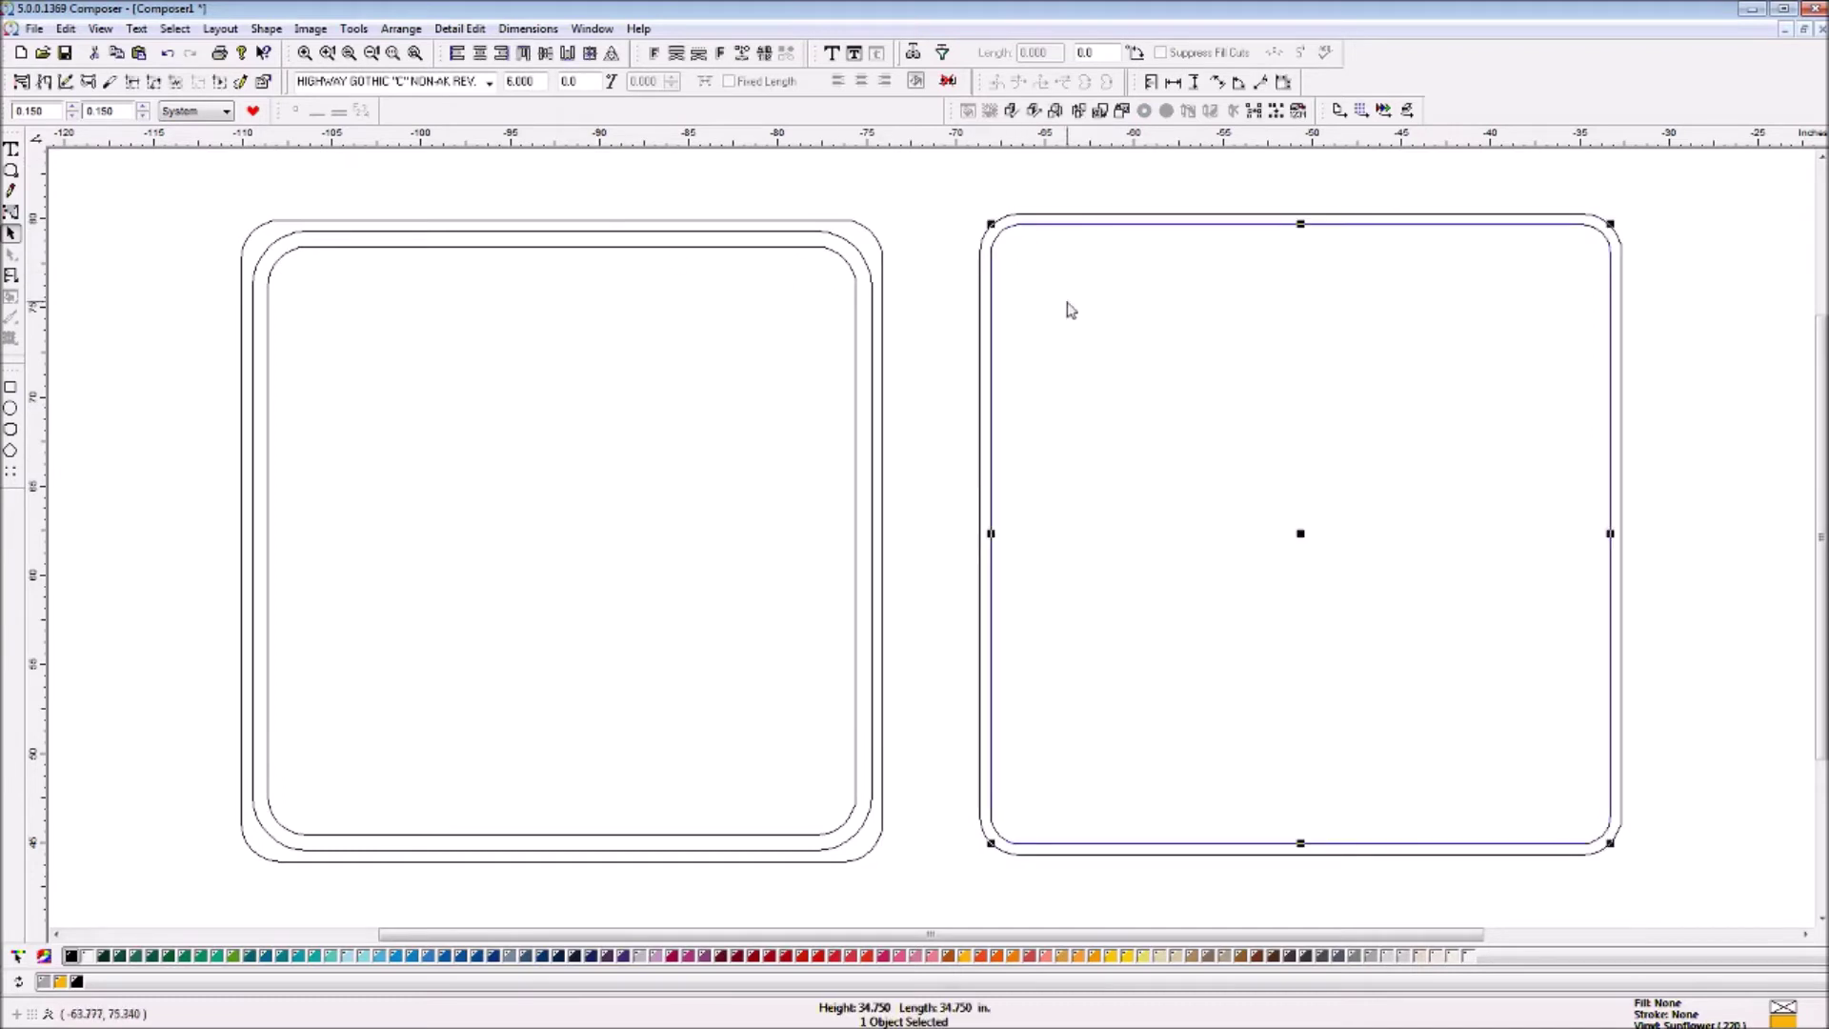
left_click(353, 28)
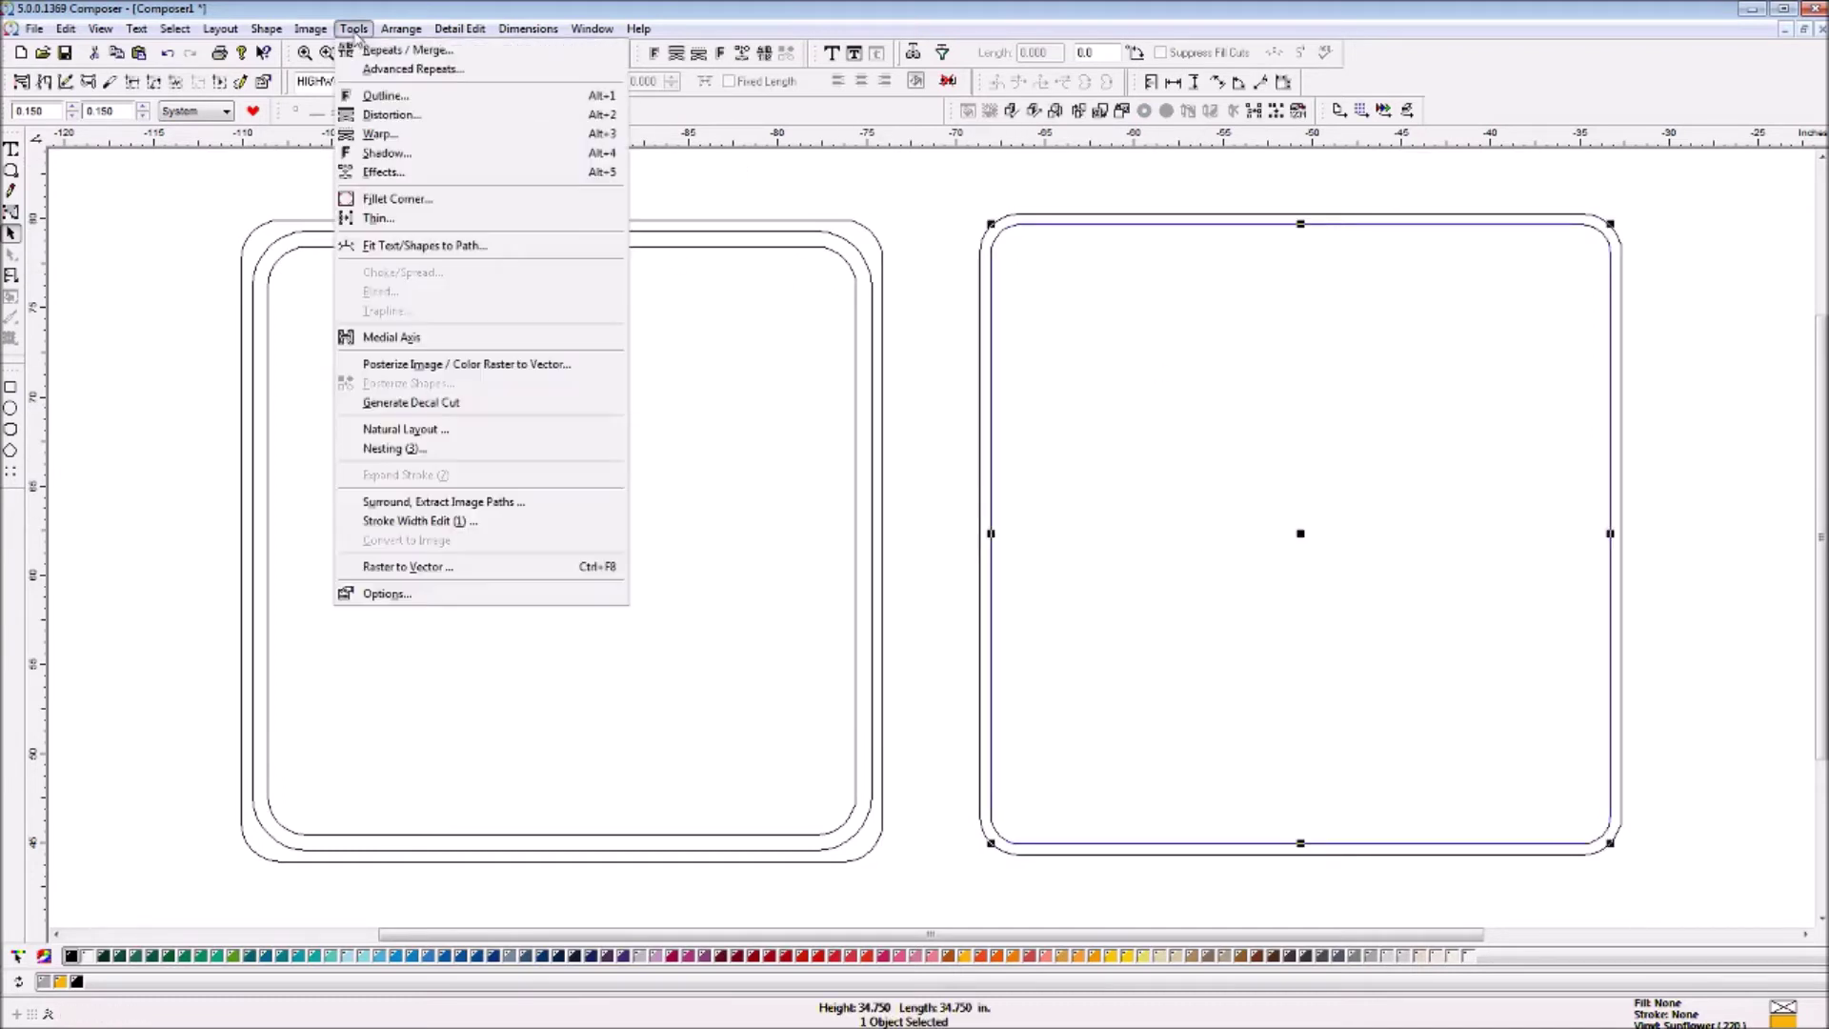
left_click(384, 95)
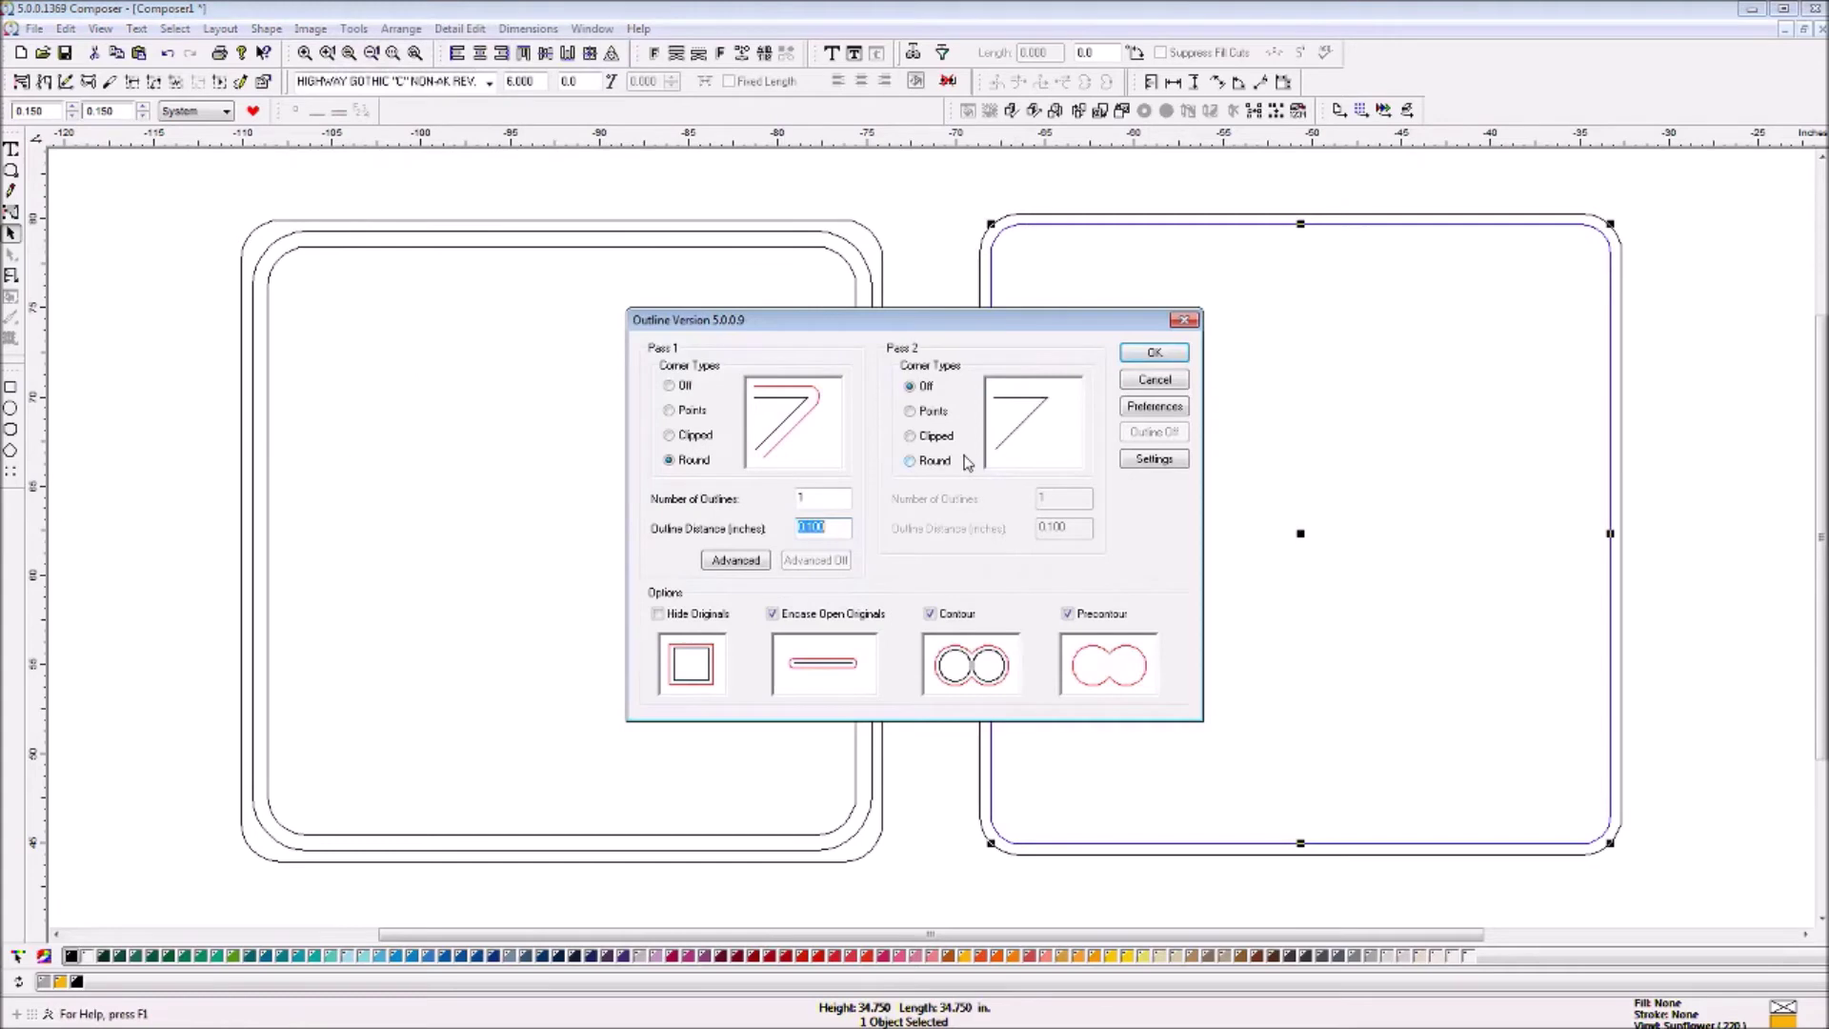
type("1")
left_click(1152, 360)
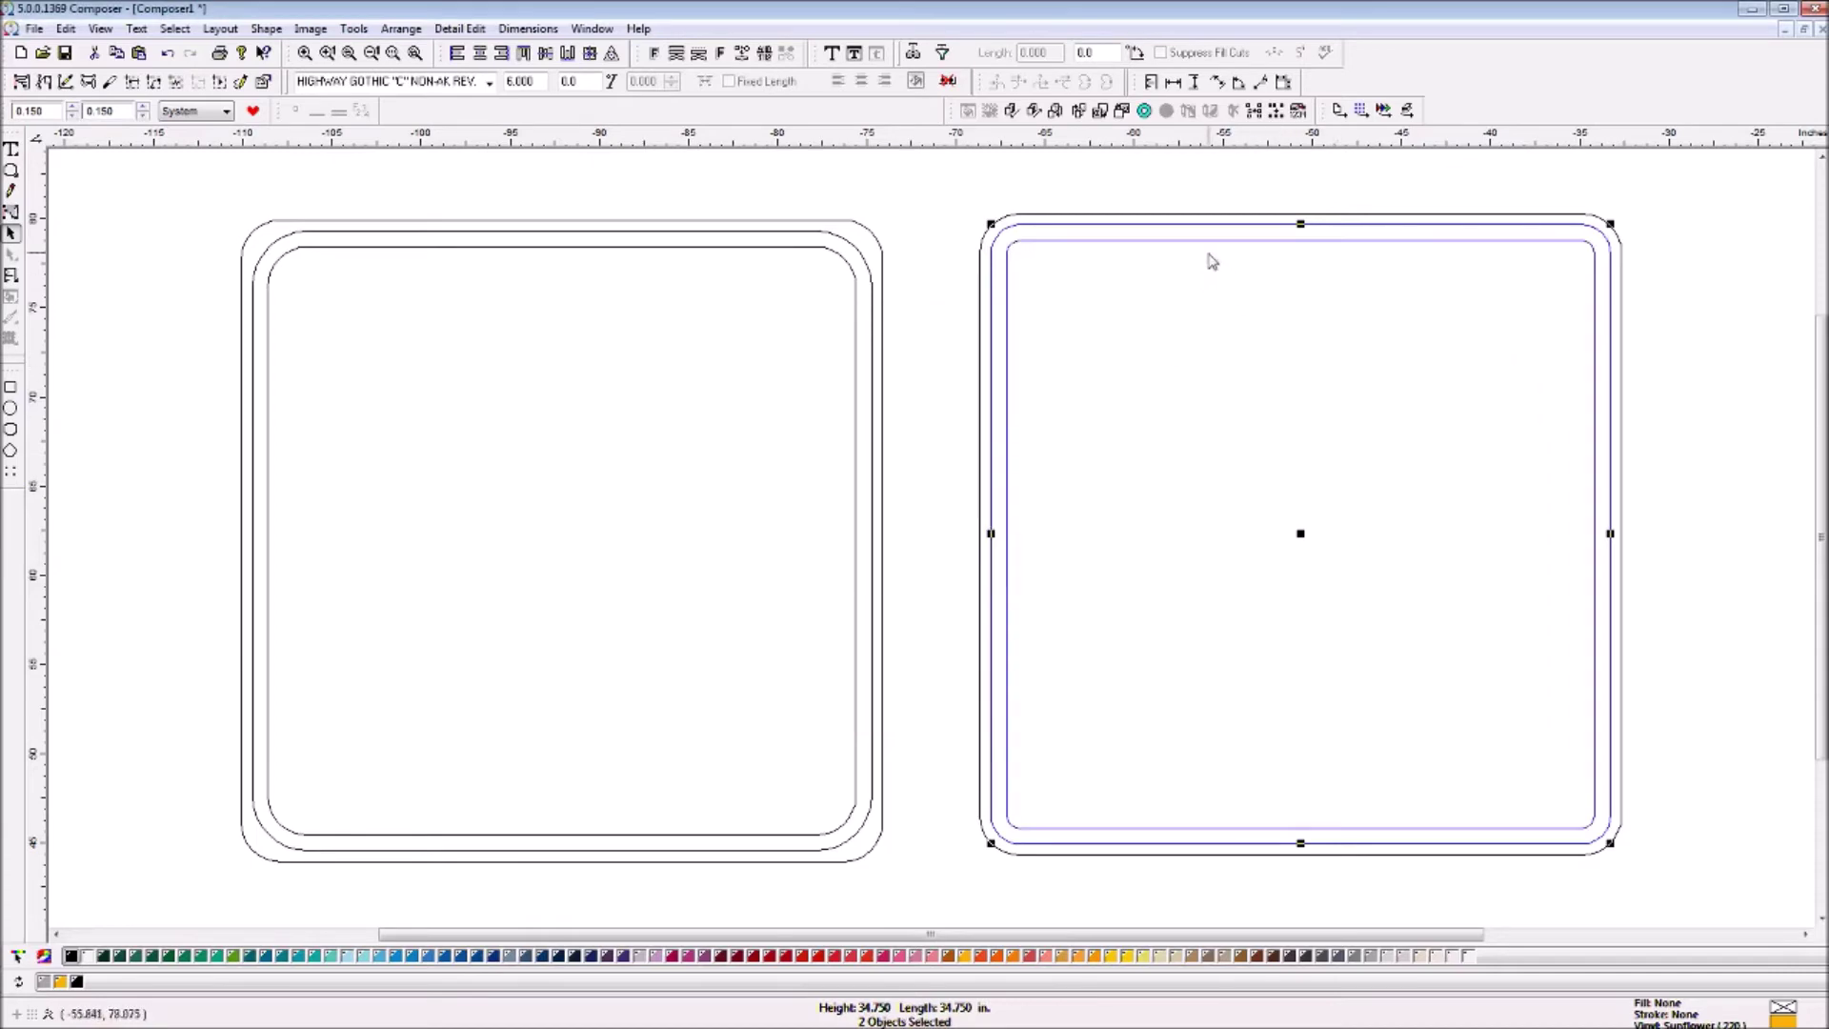
left_click(1195, 196)
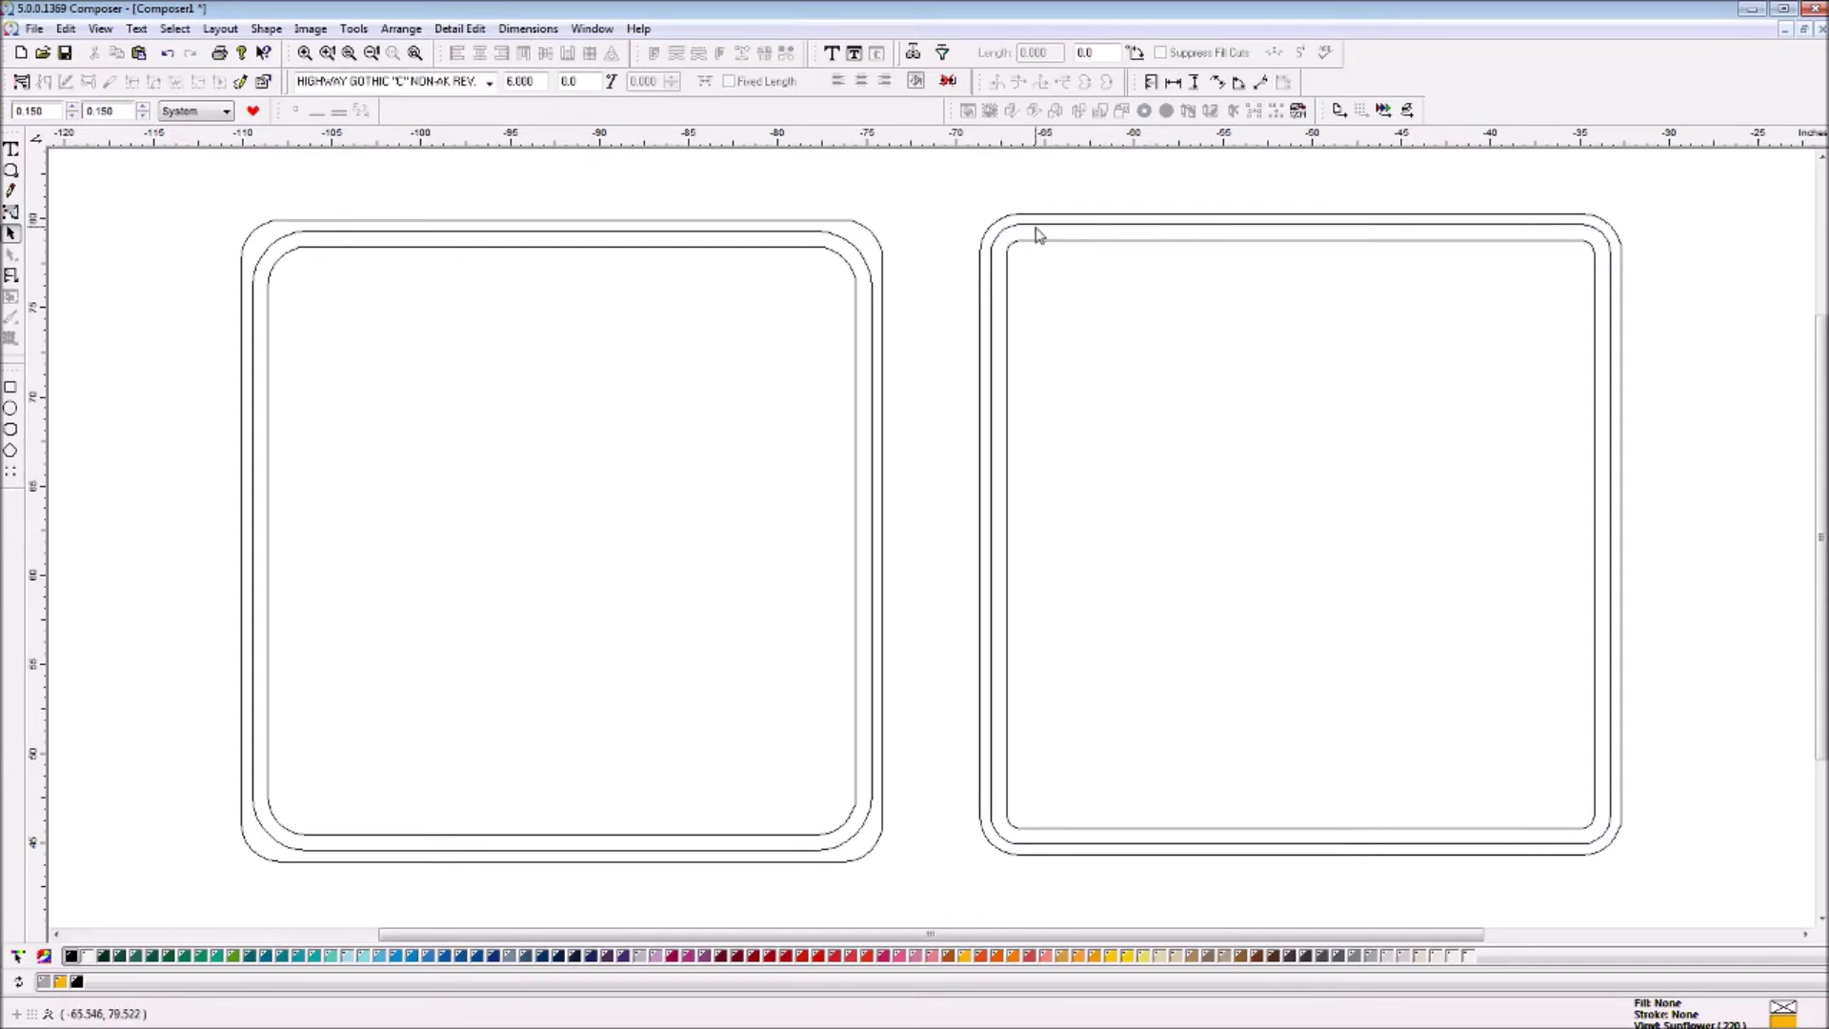
Select the two inset outlines of the new sign and group them
left_click(1153, 228)
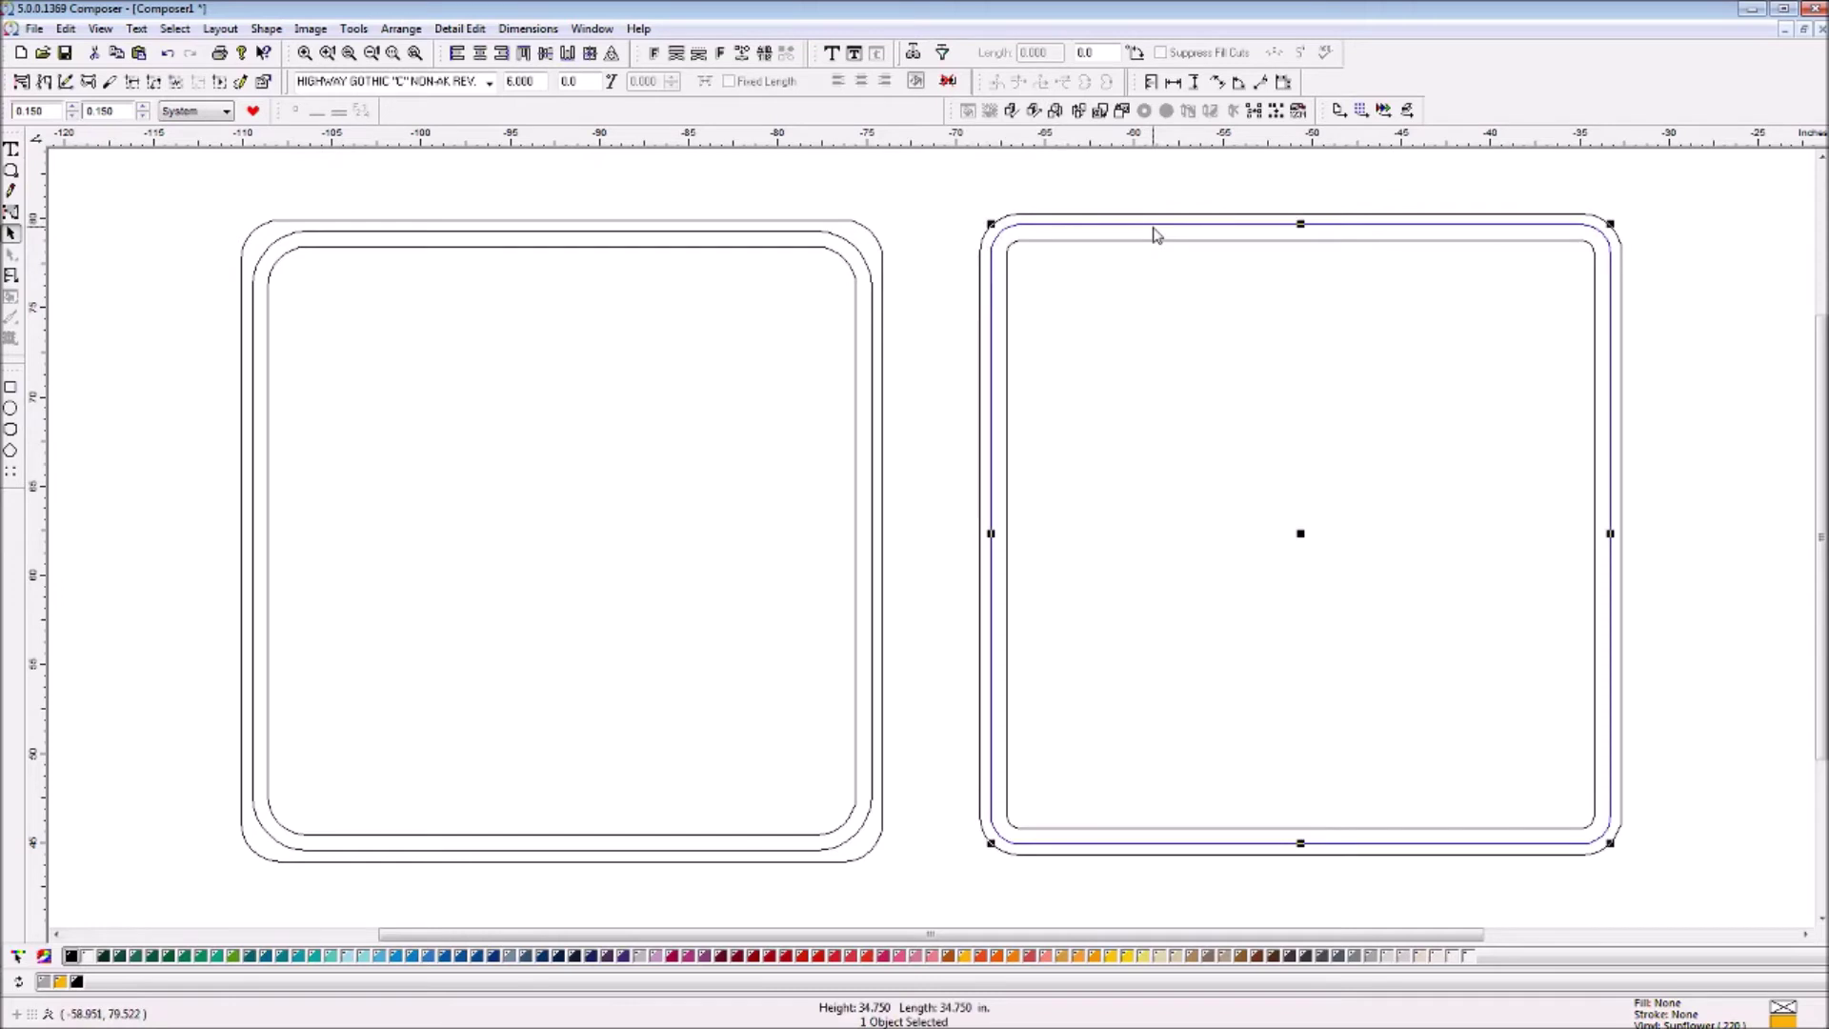
left_click(1154, 241, "shift")
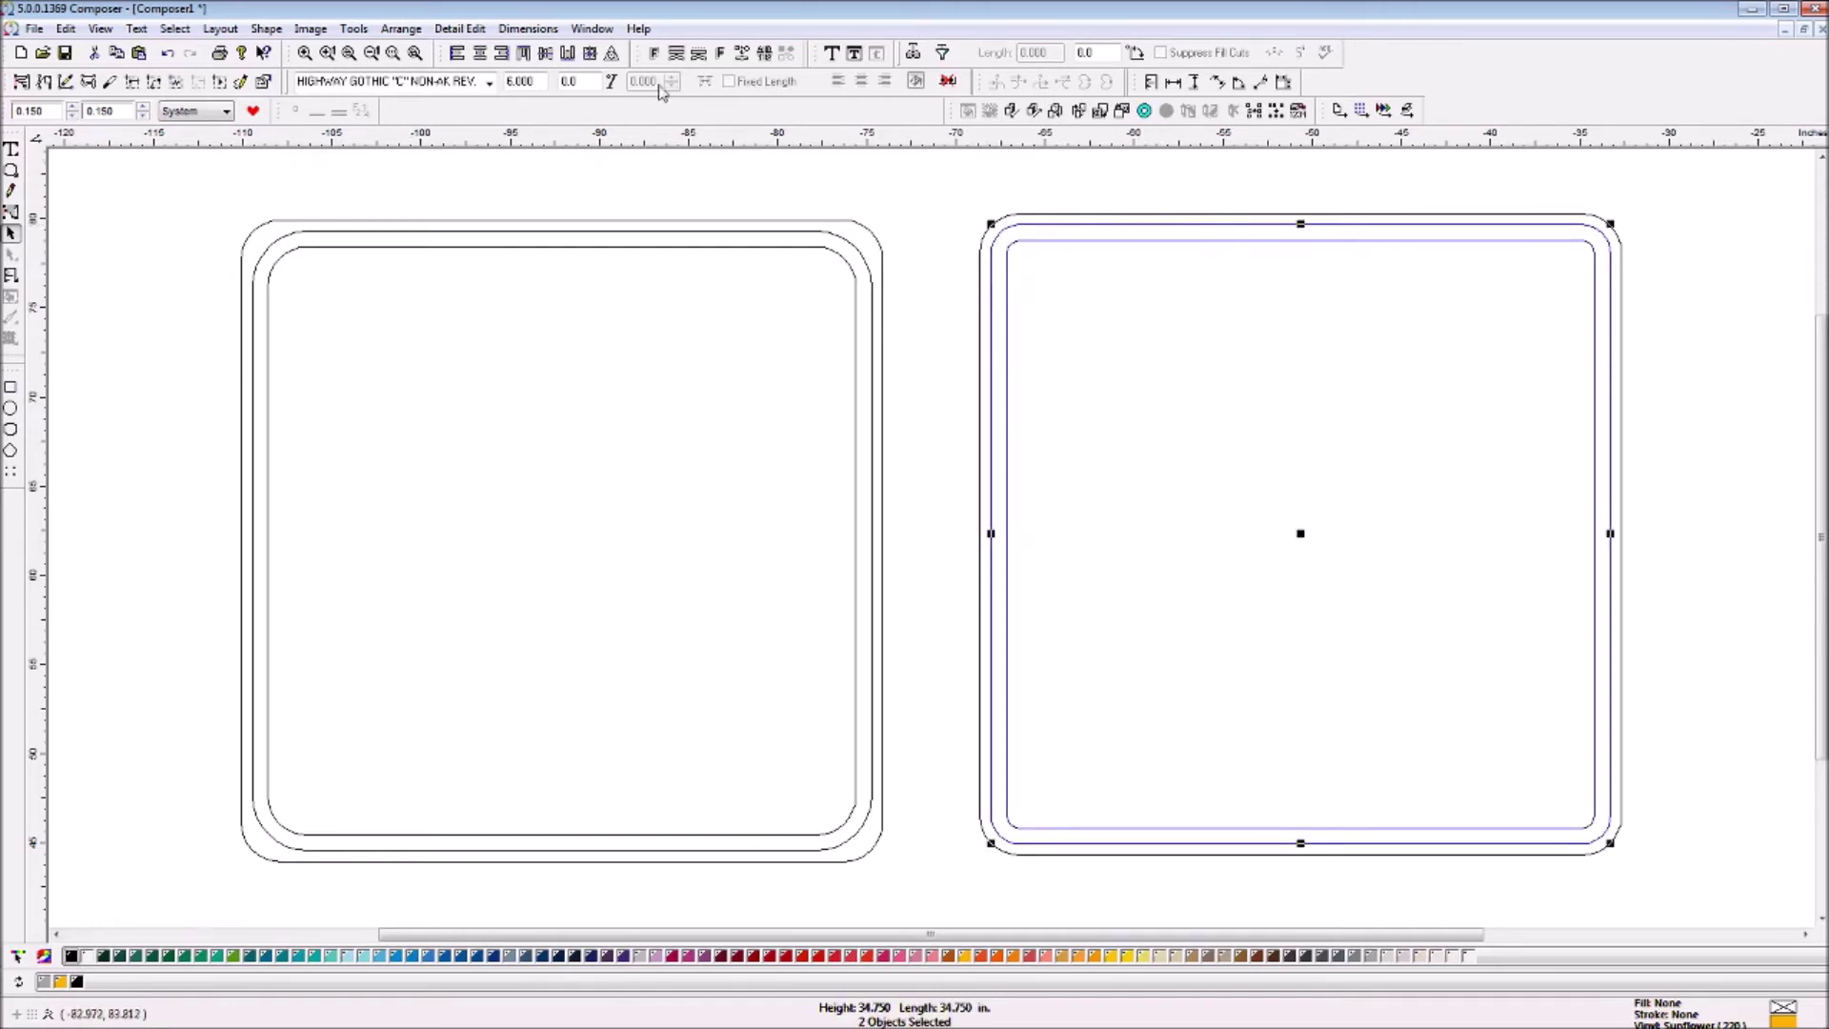
left_click(405, 30)
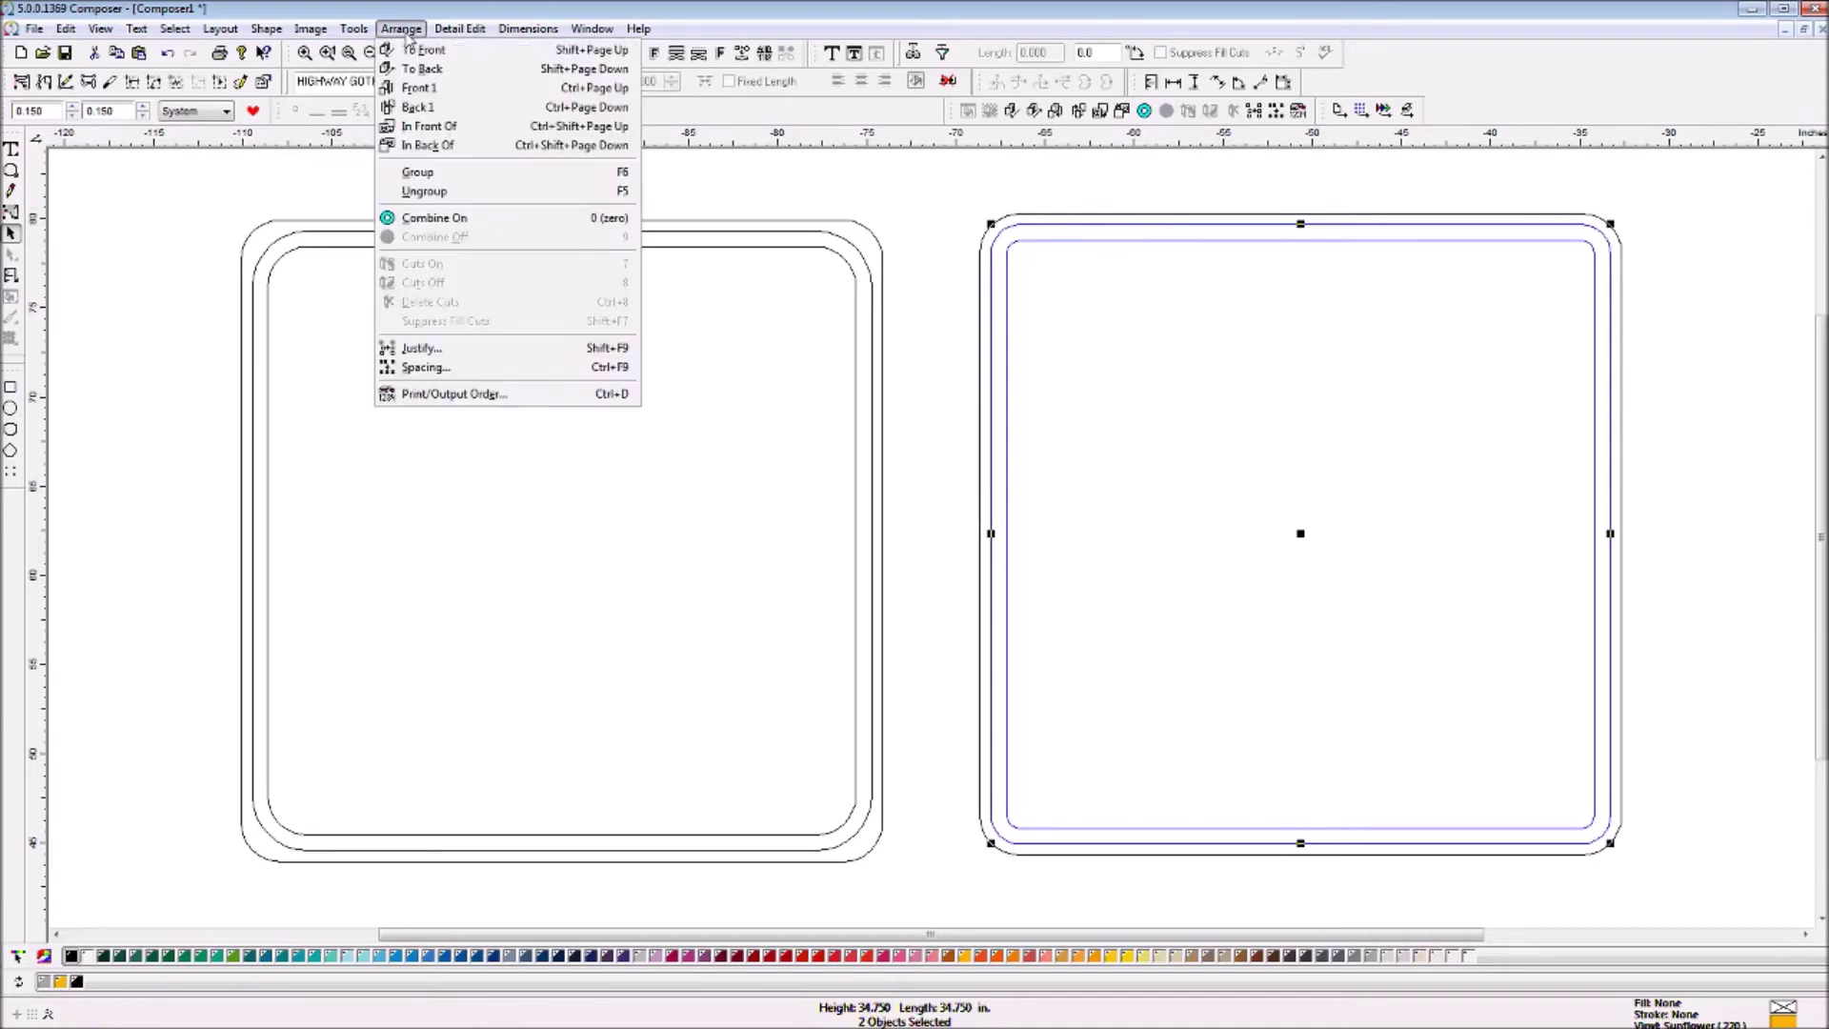
left_click(419, 172)
left_click(1096, 195)
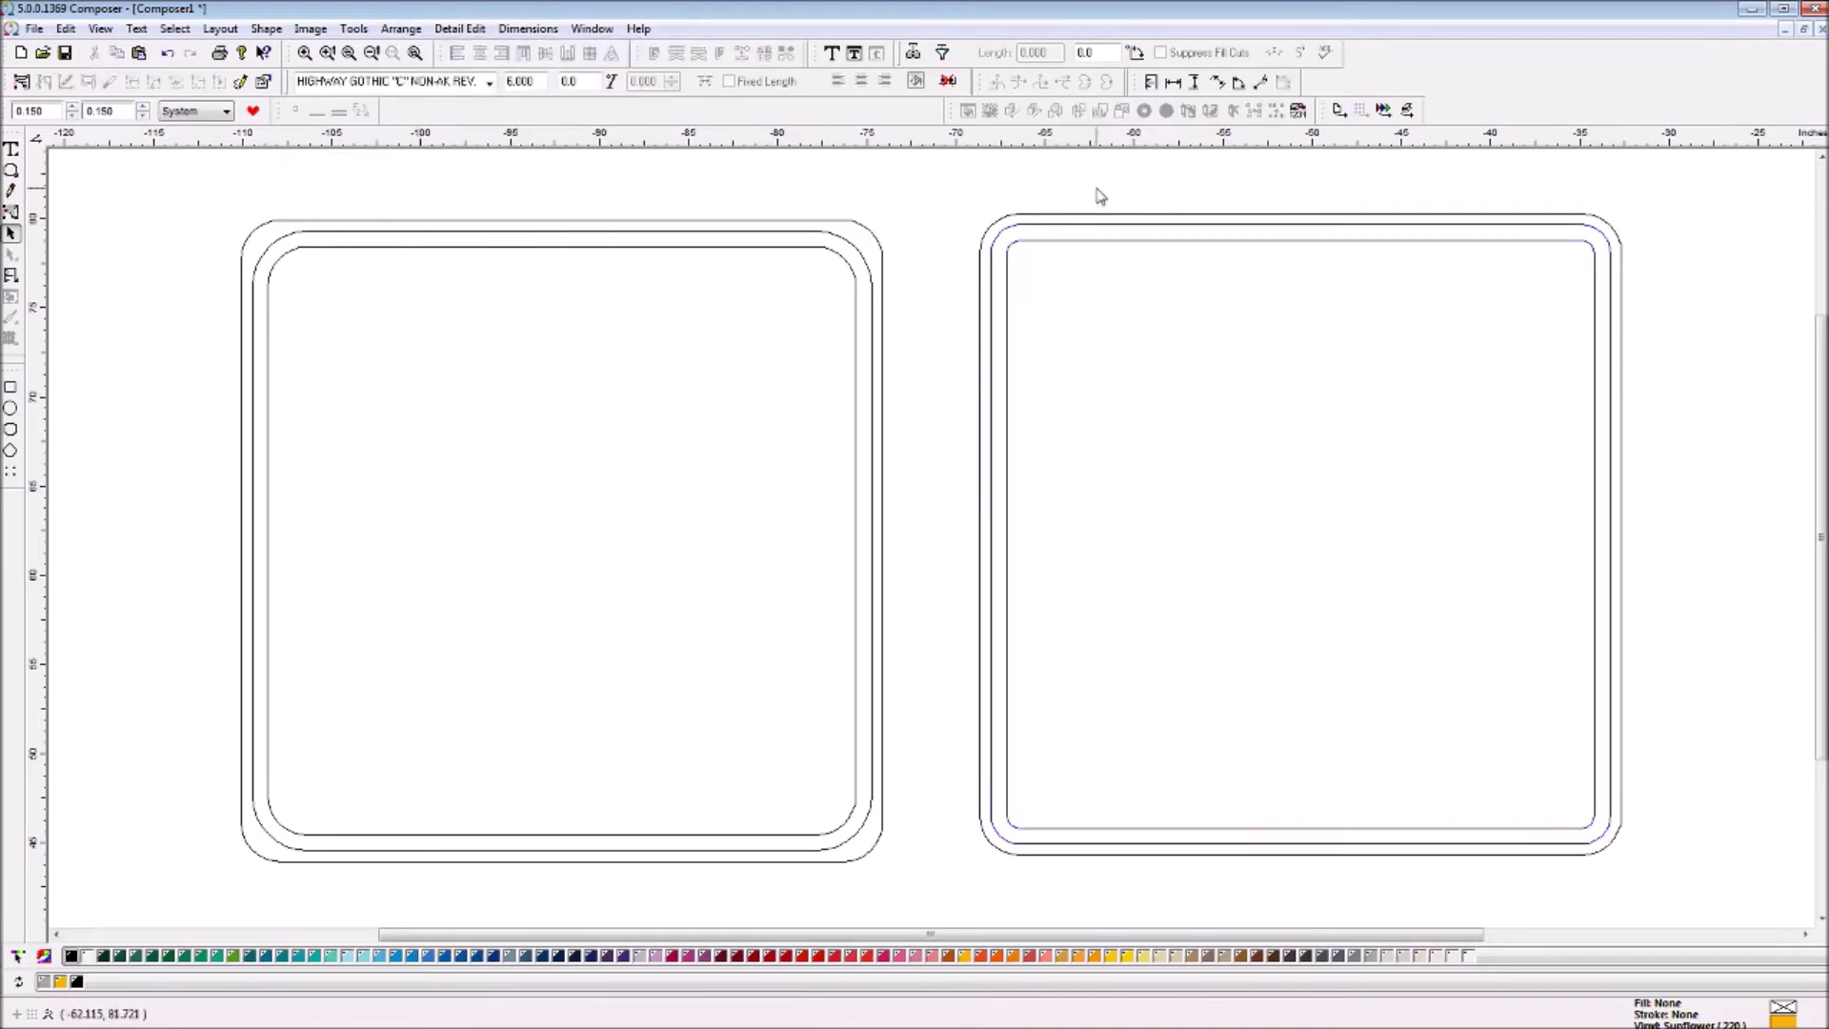
Colour the grouped pair of inset outlines black
left_click(1088, 247)
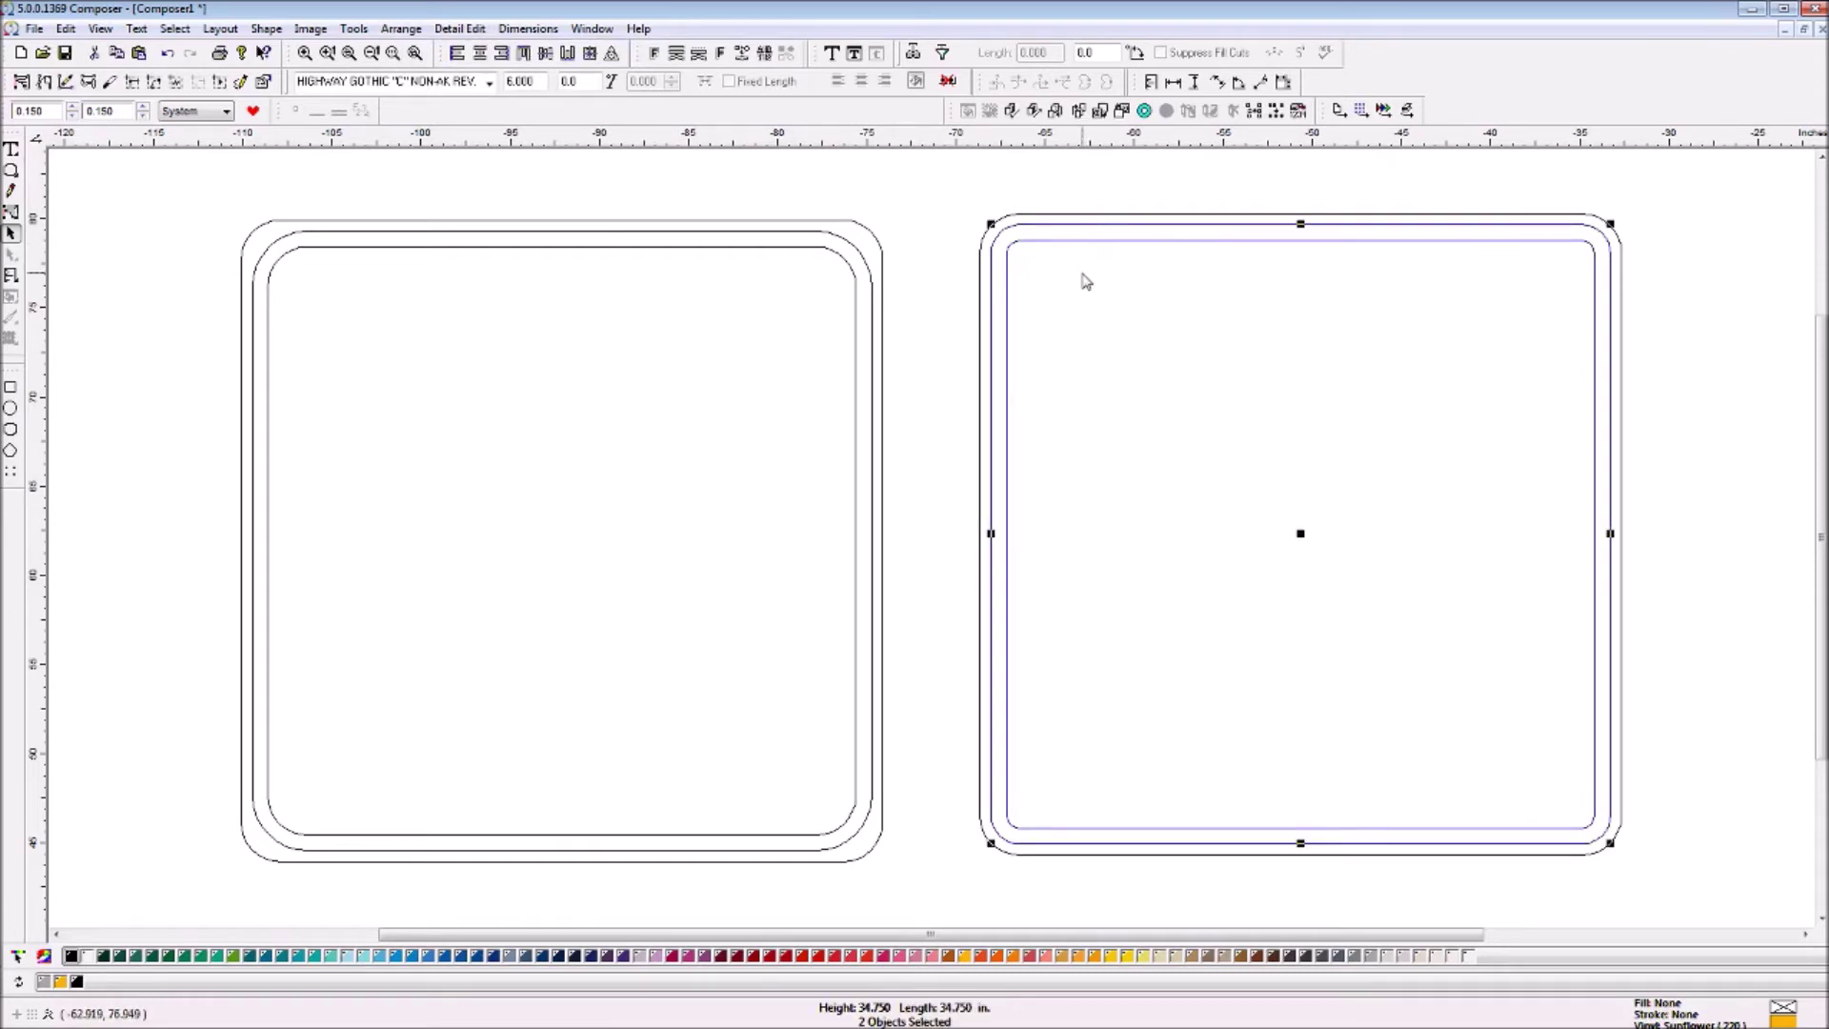
left_click(1084, 280)
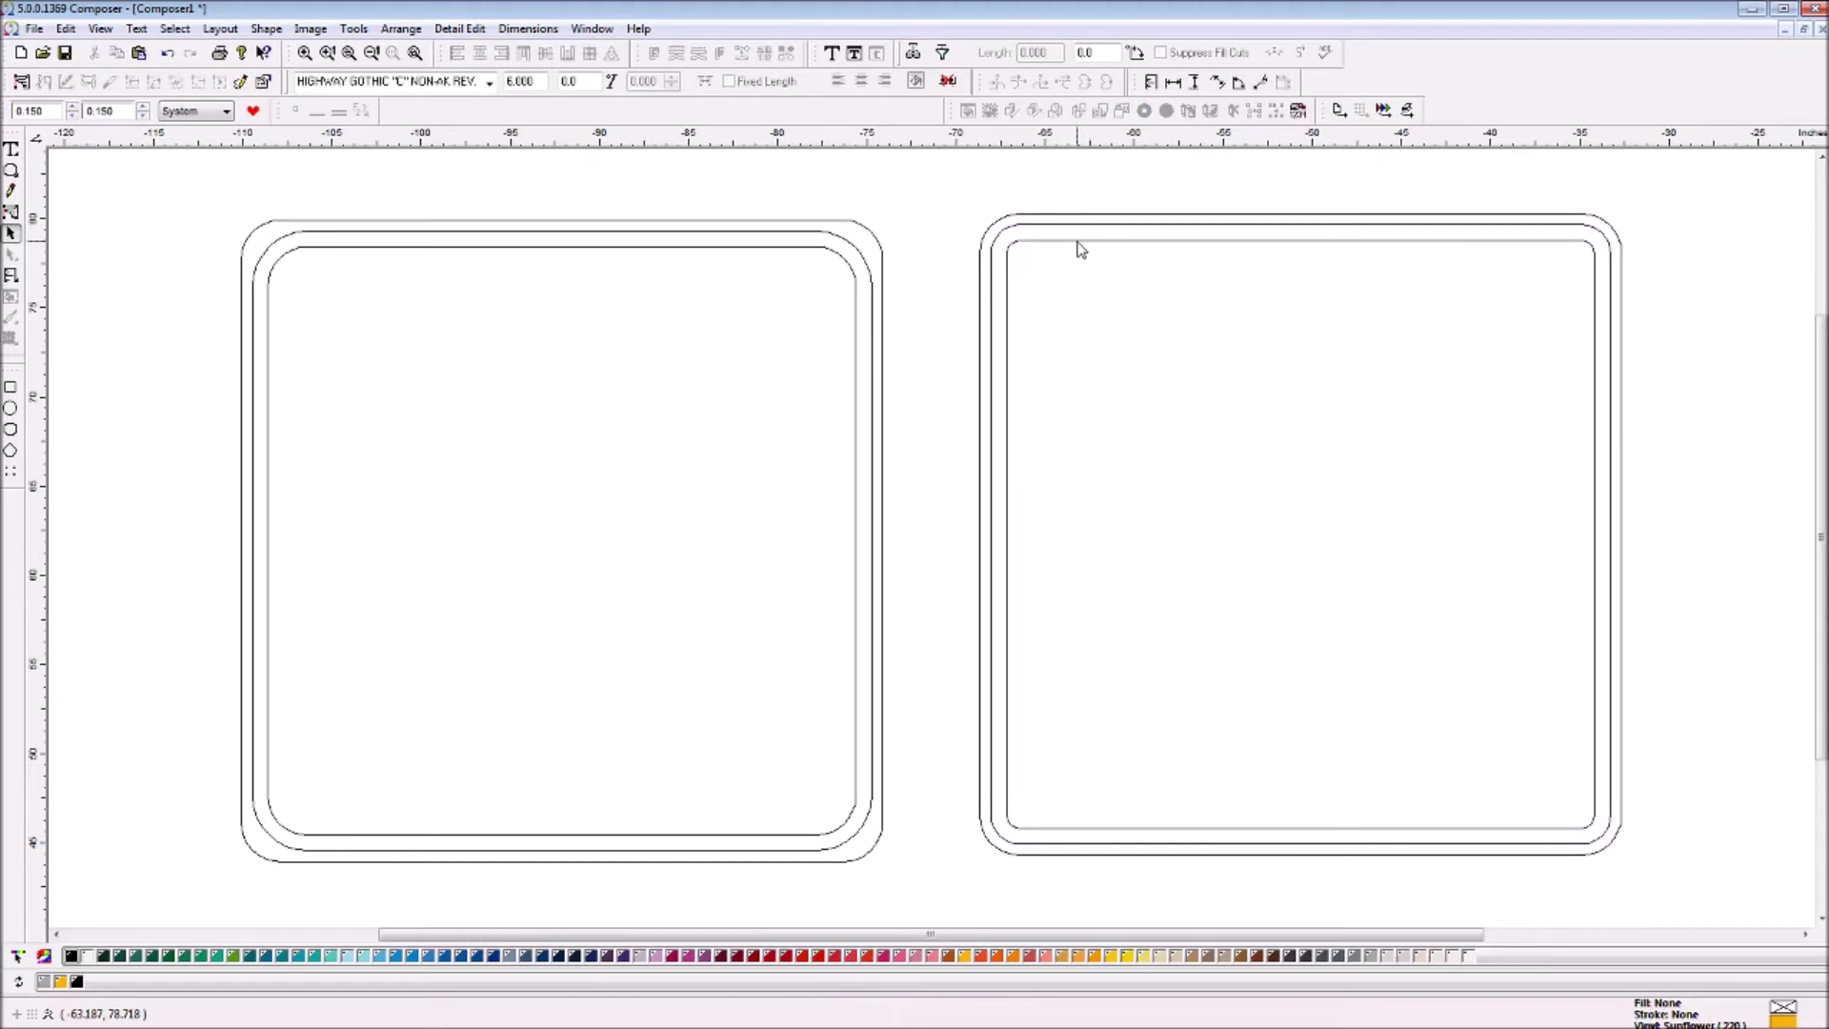
left_click(1081, 248)
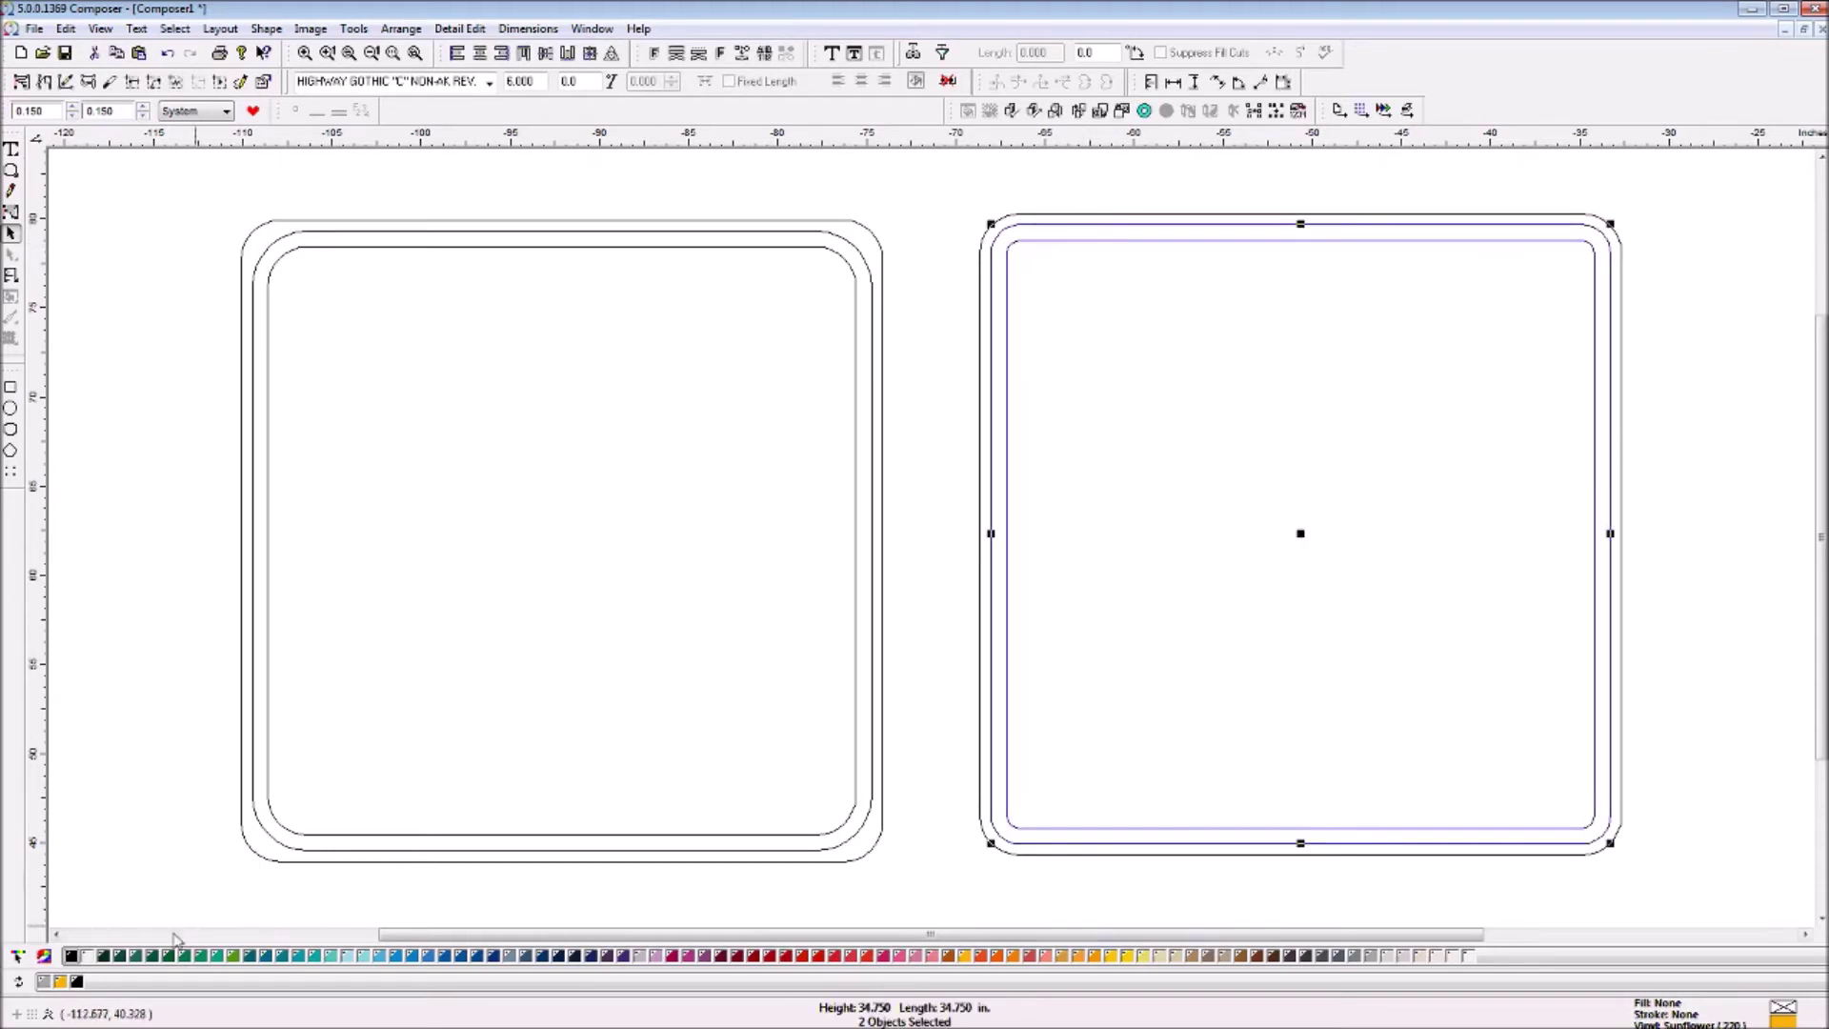
left_click(76, 955)
left_click(1256, 404)
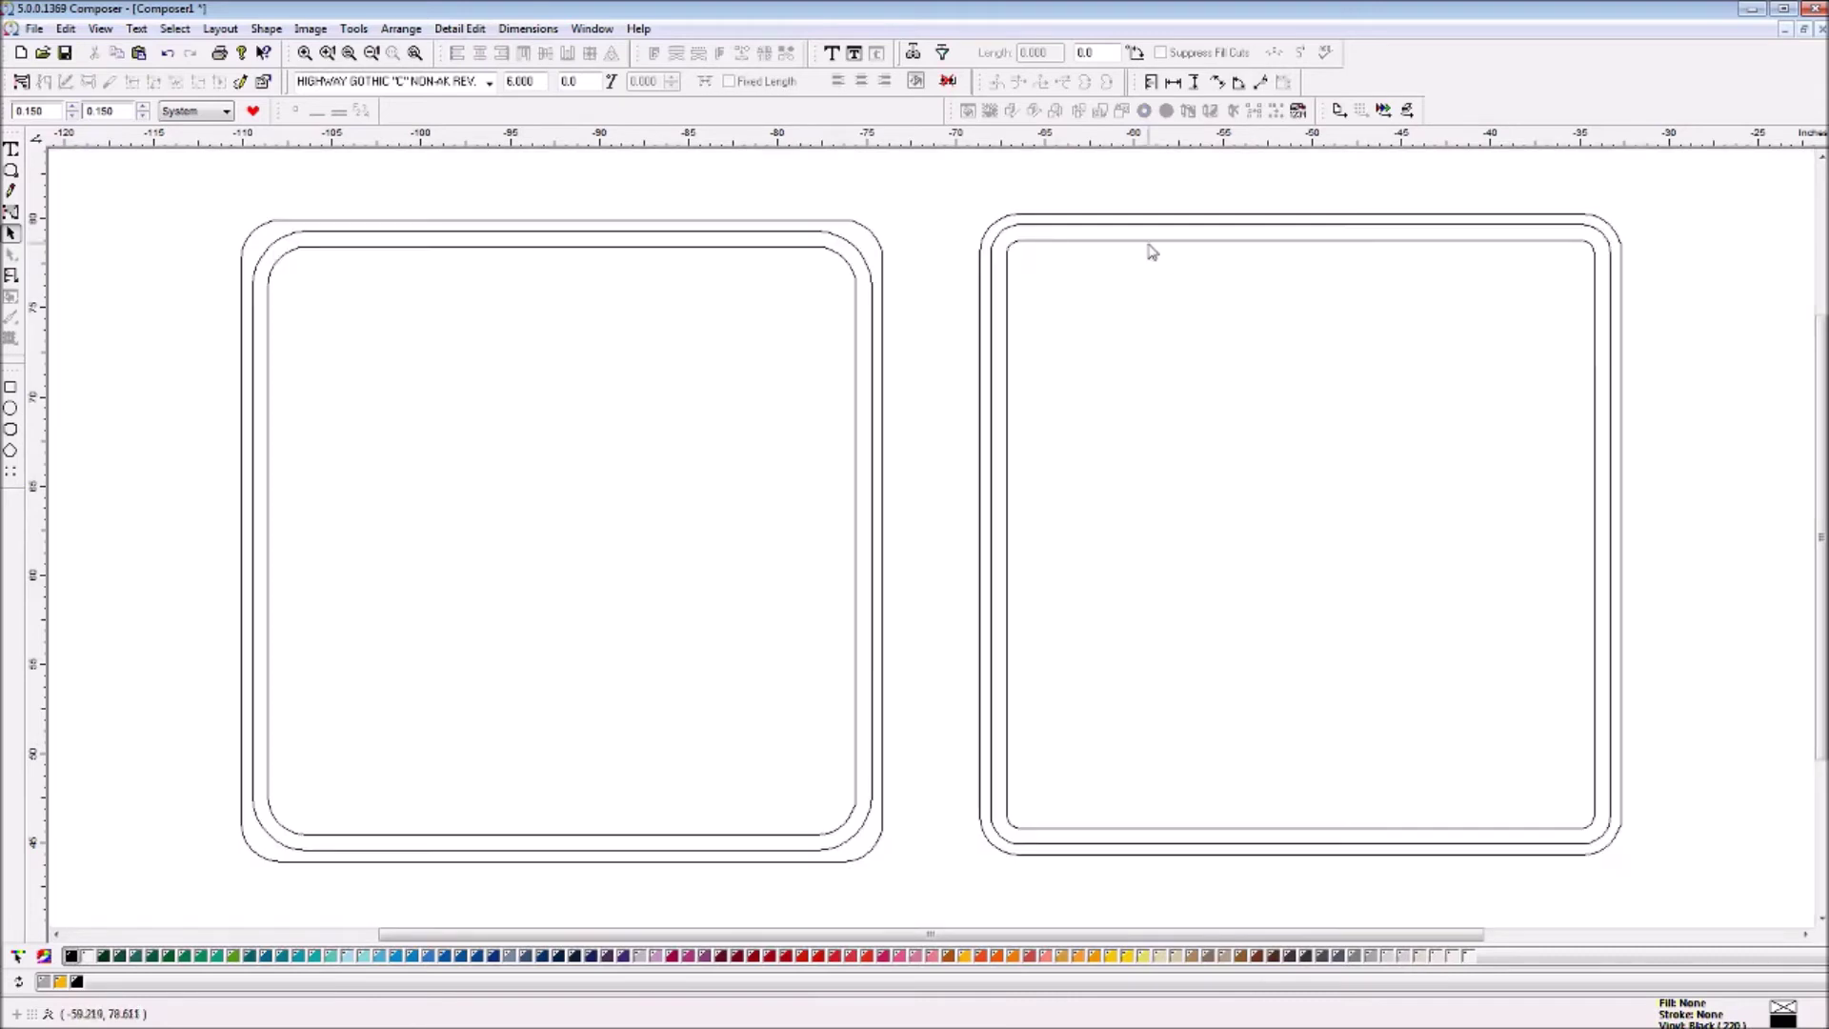
Bring the black inset group in front of the yellow square and check it in the filled preview
left_click(1136, 231)
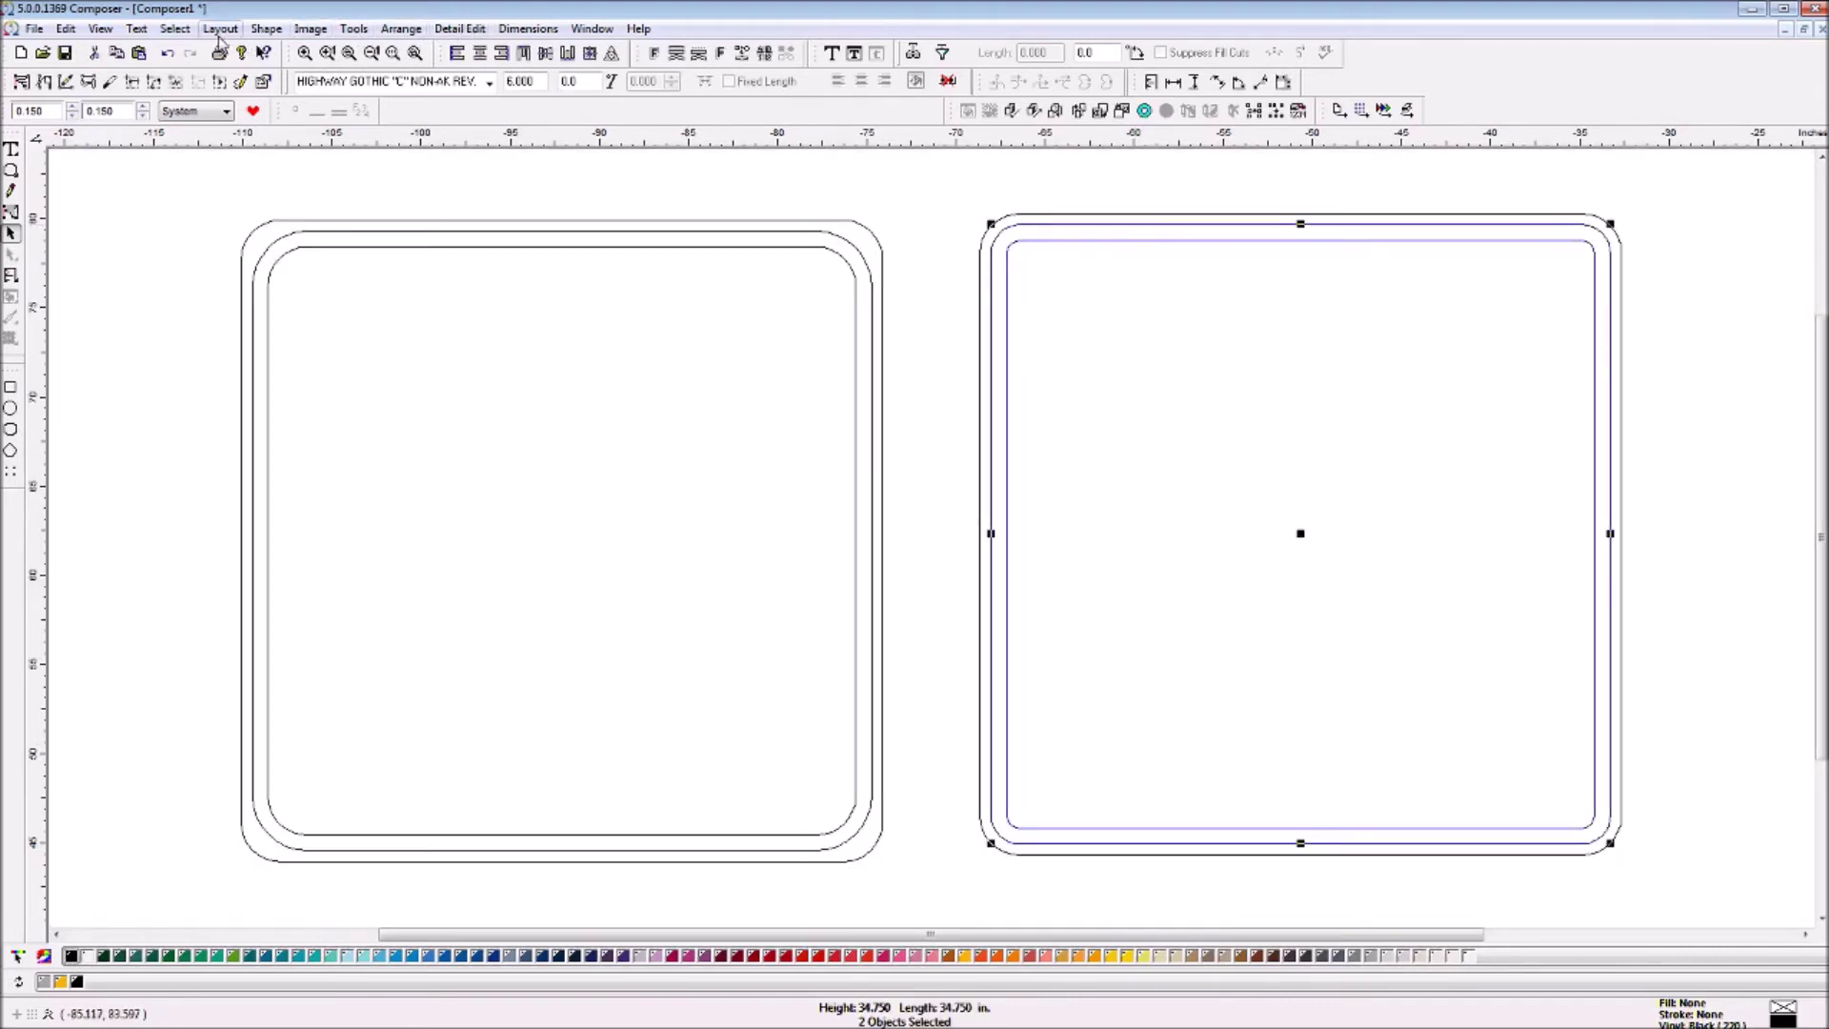
left_click(401, 28)
left_click(663, 155)
left_click(923, 216)
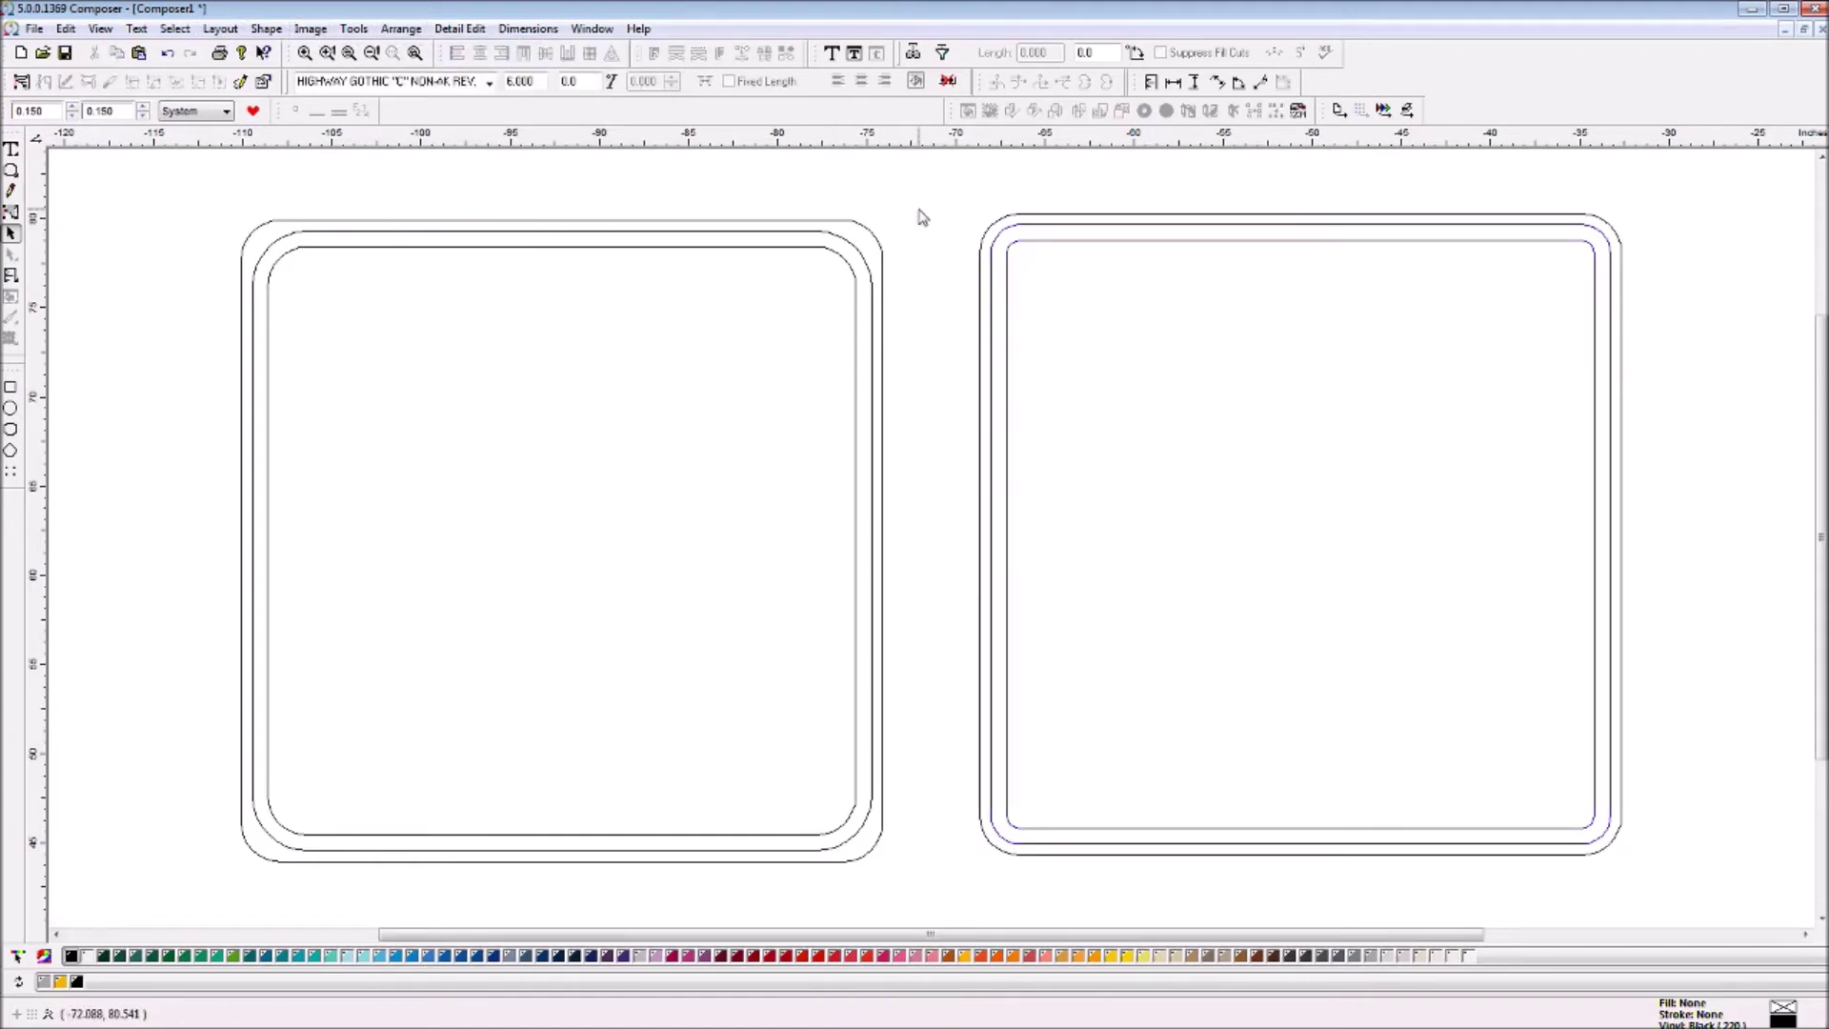
key("F9")
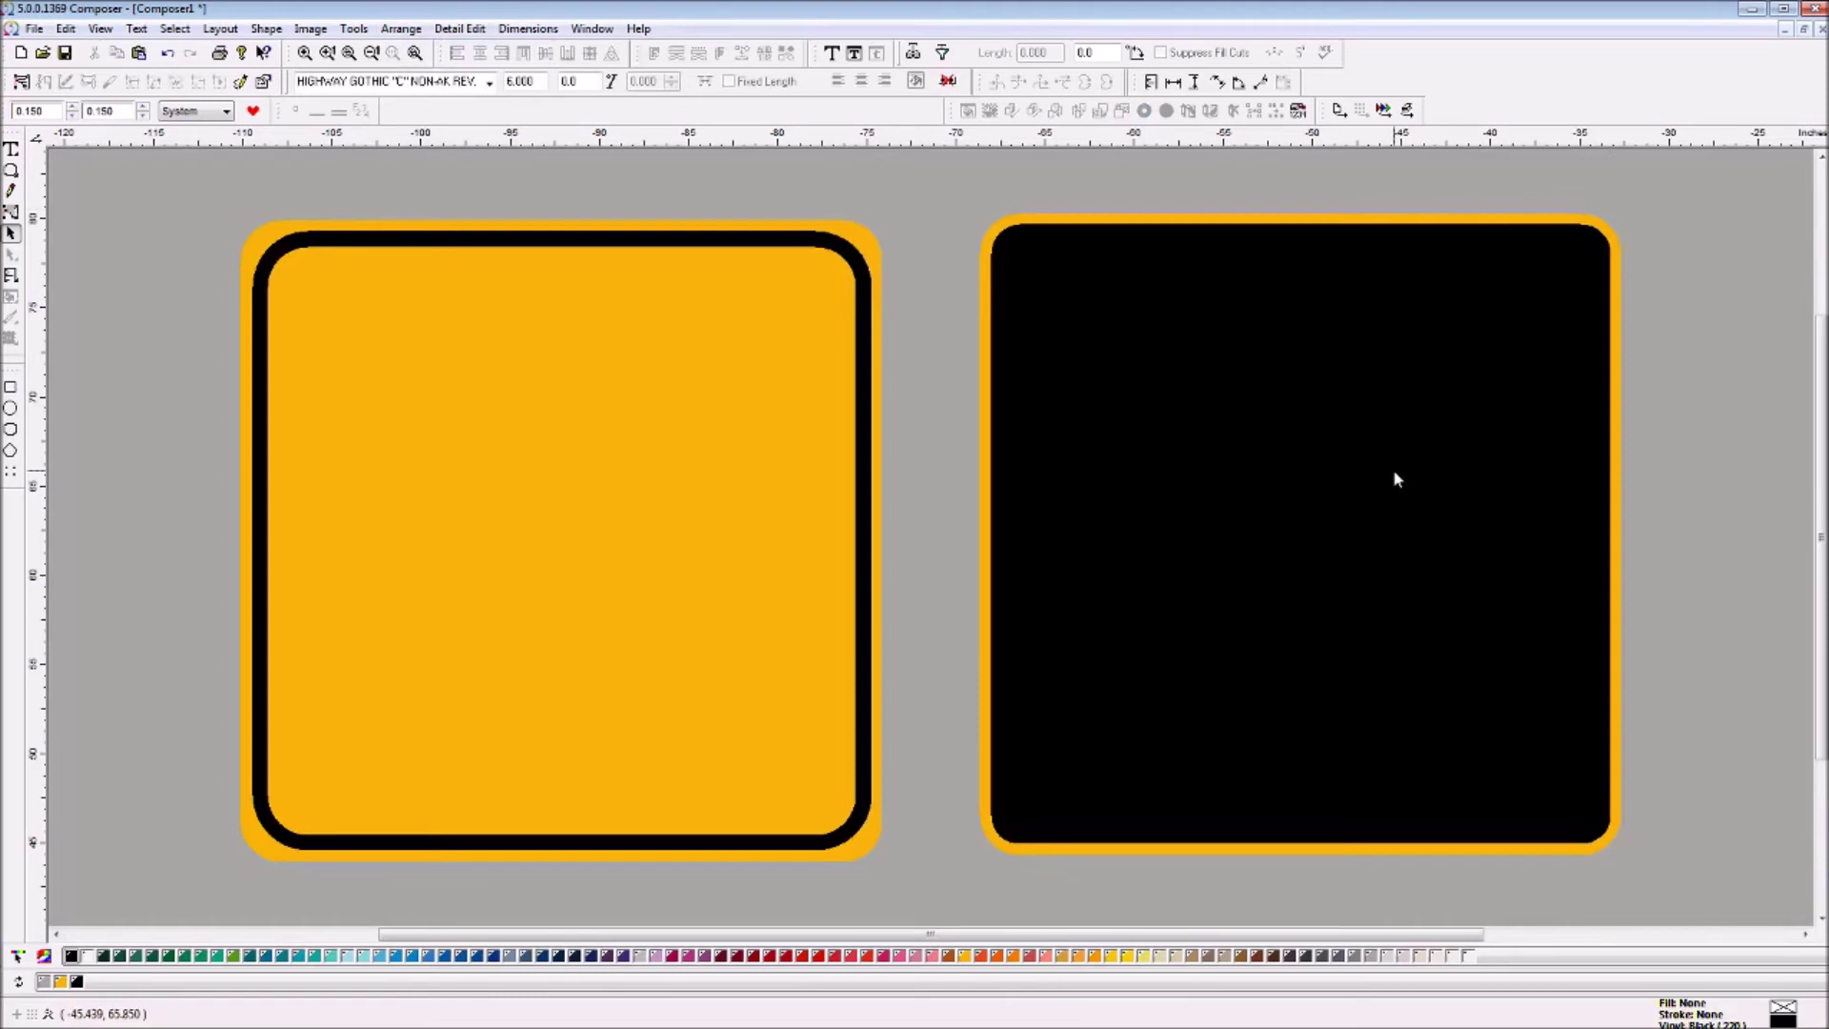
key("F9")
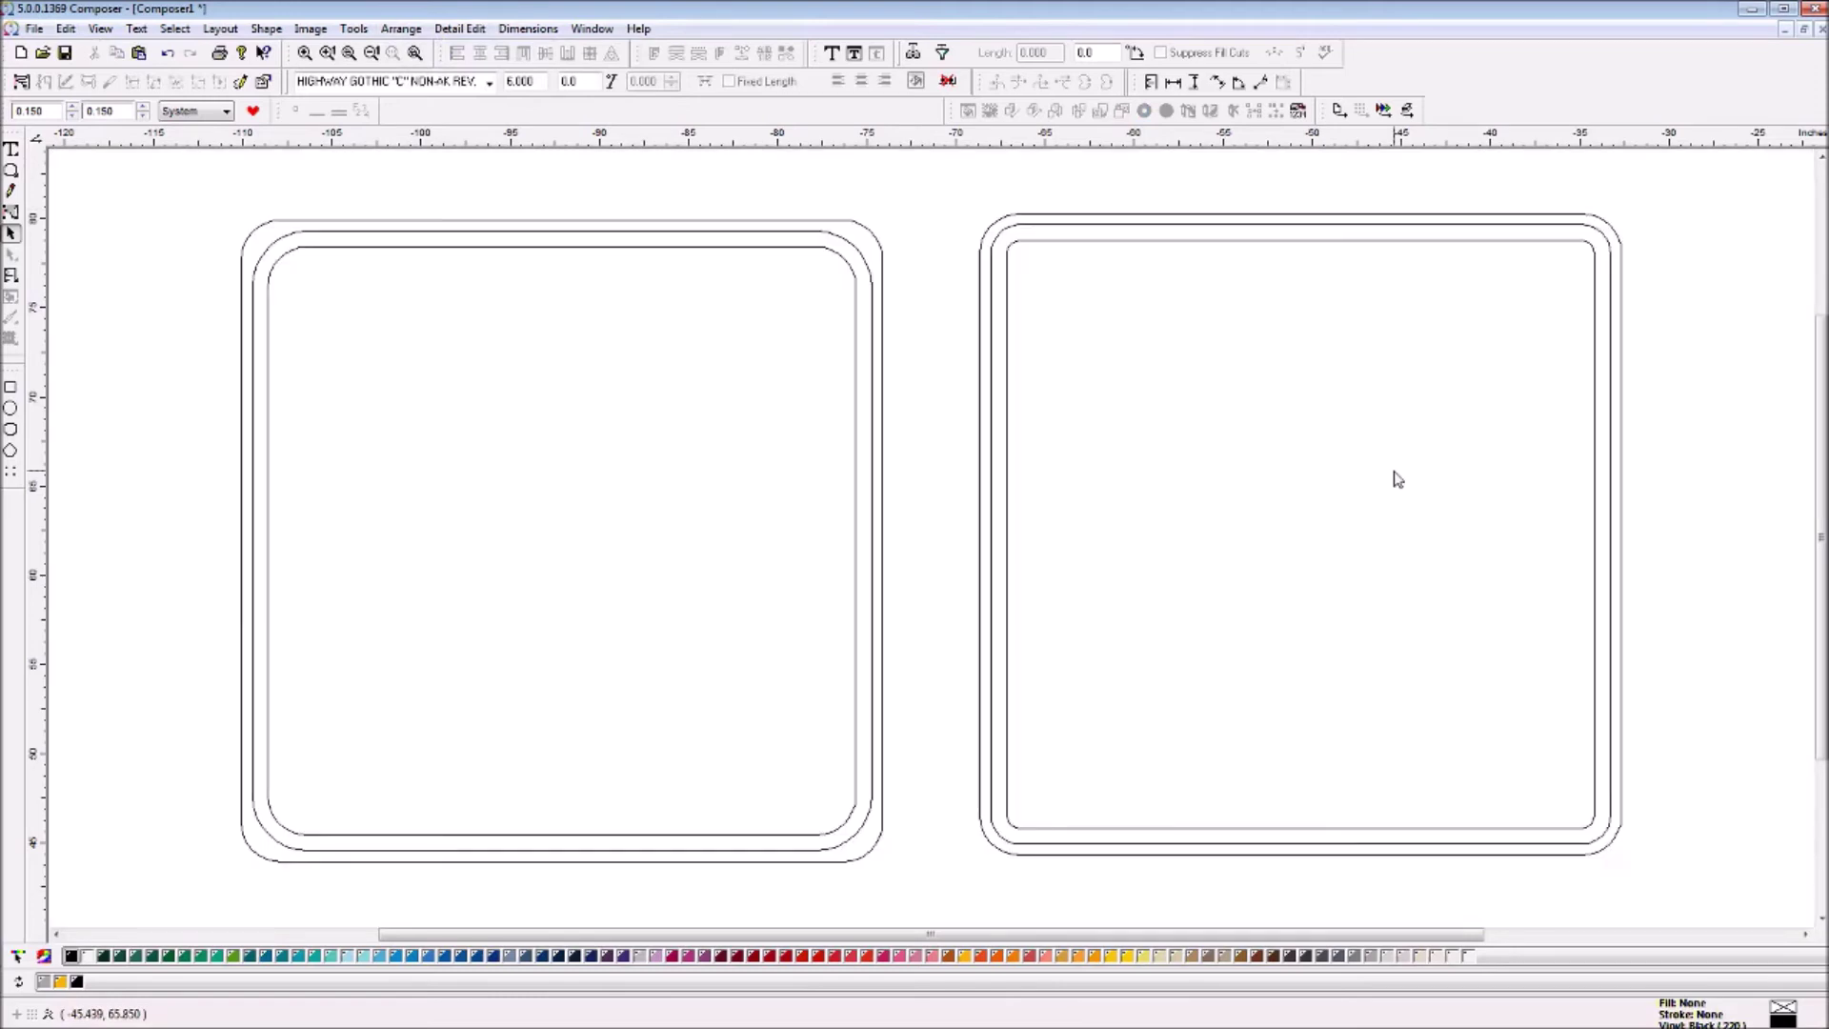
Combine the two black inset outlines of the second sign into a hollow border and check it in the filled preview
left_click(1212, 243)
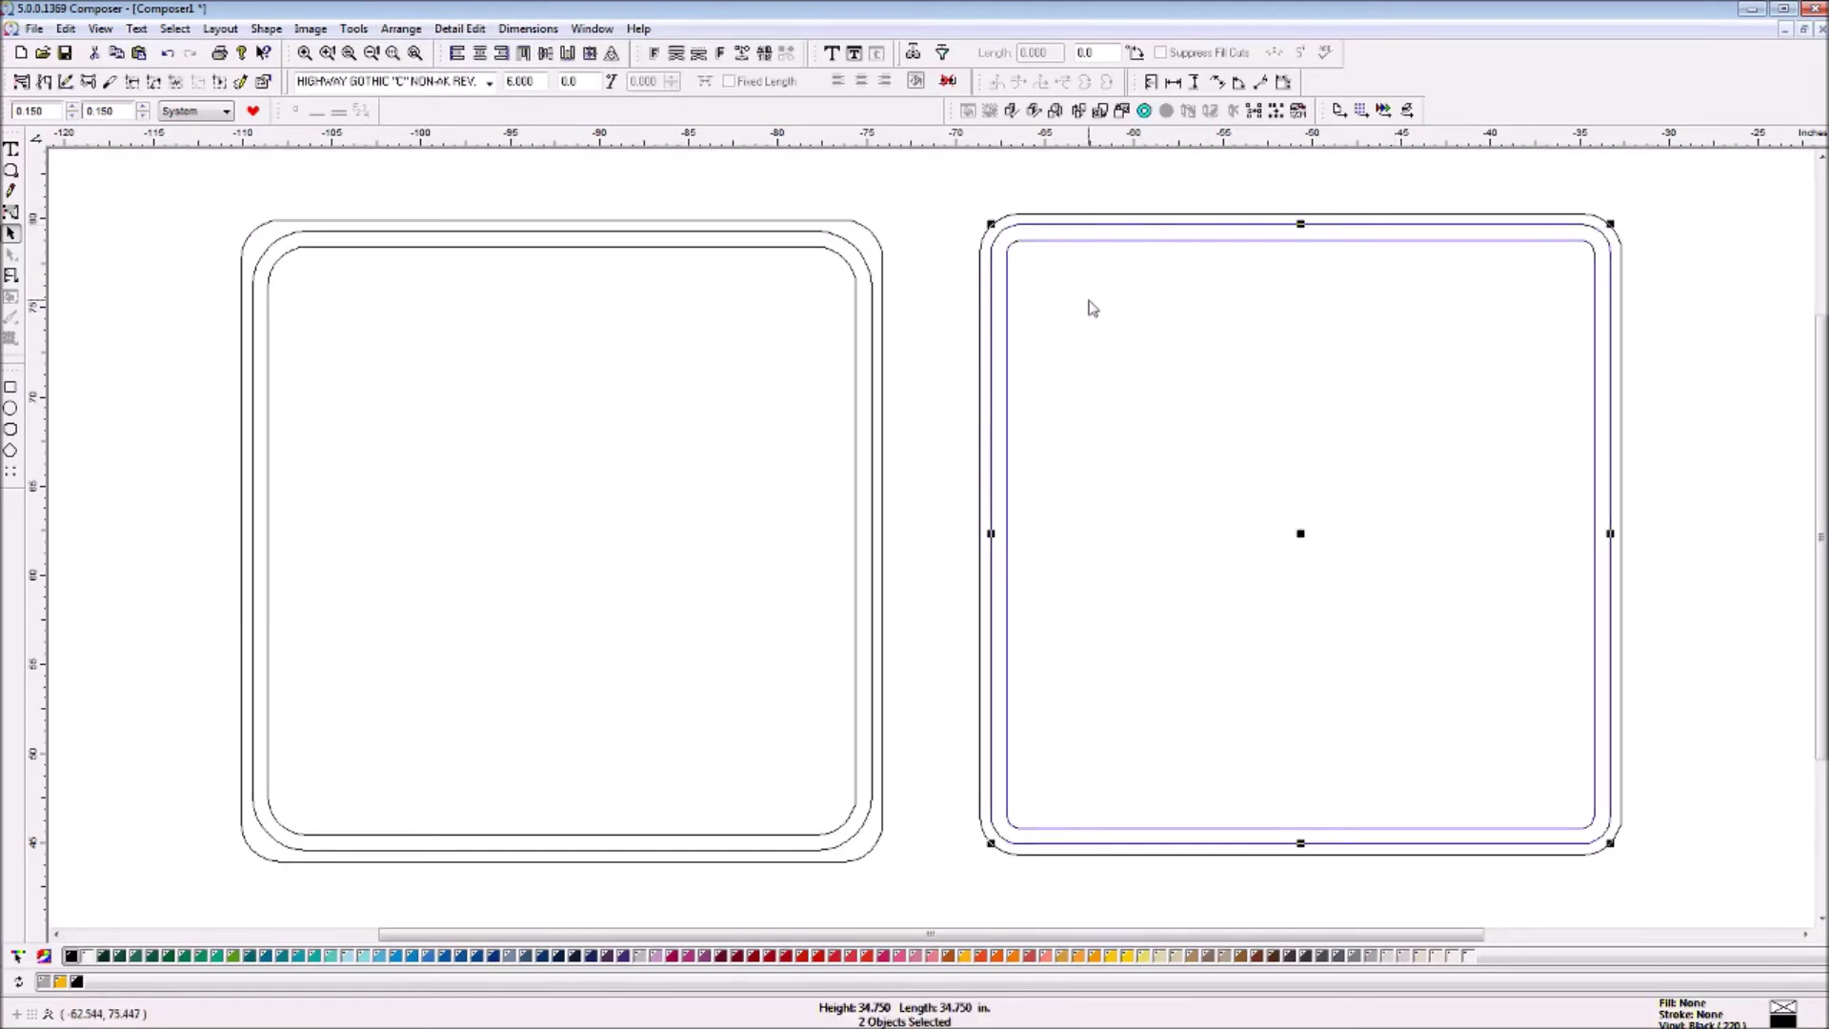
left_click(401, 28)
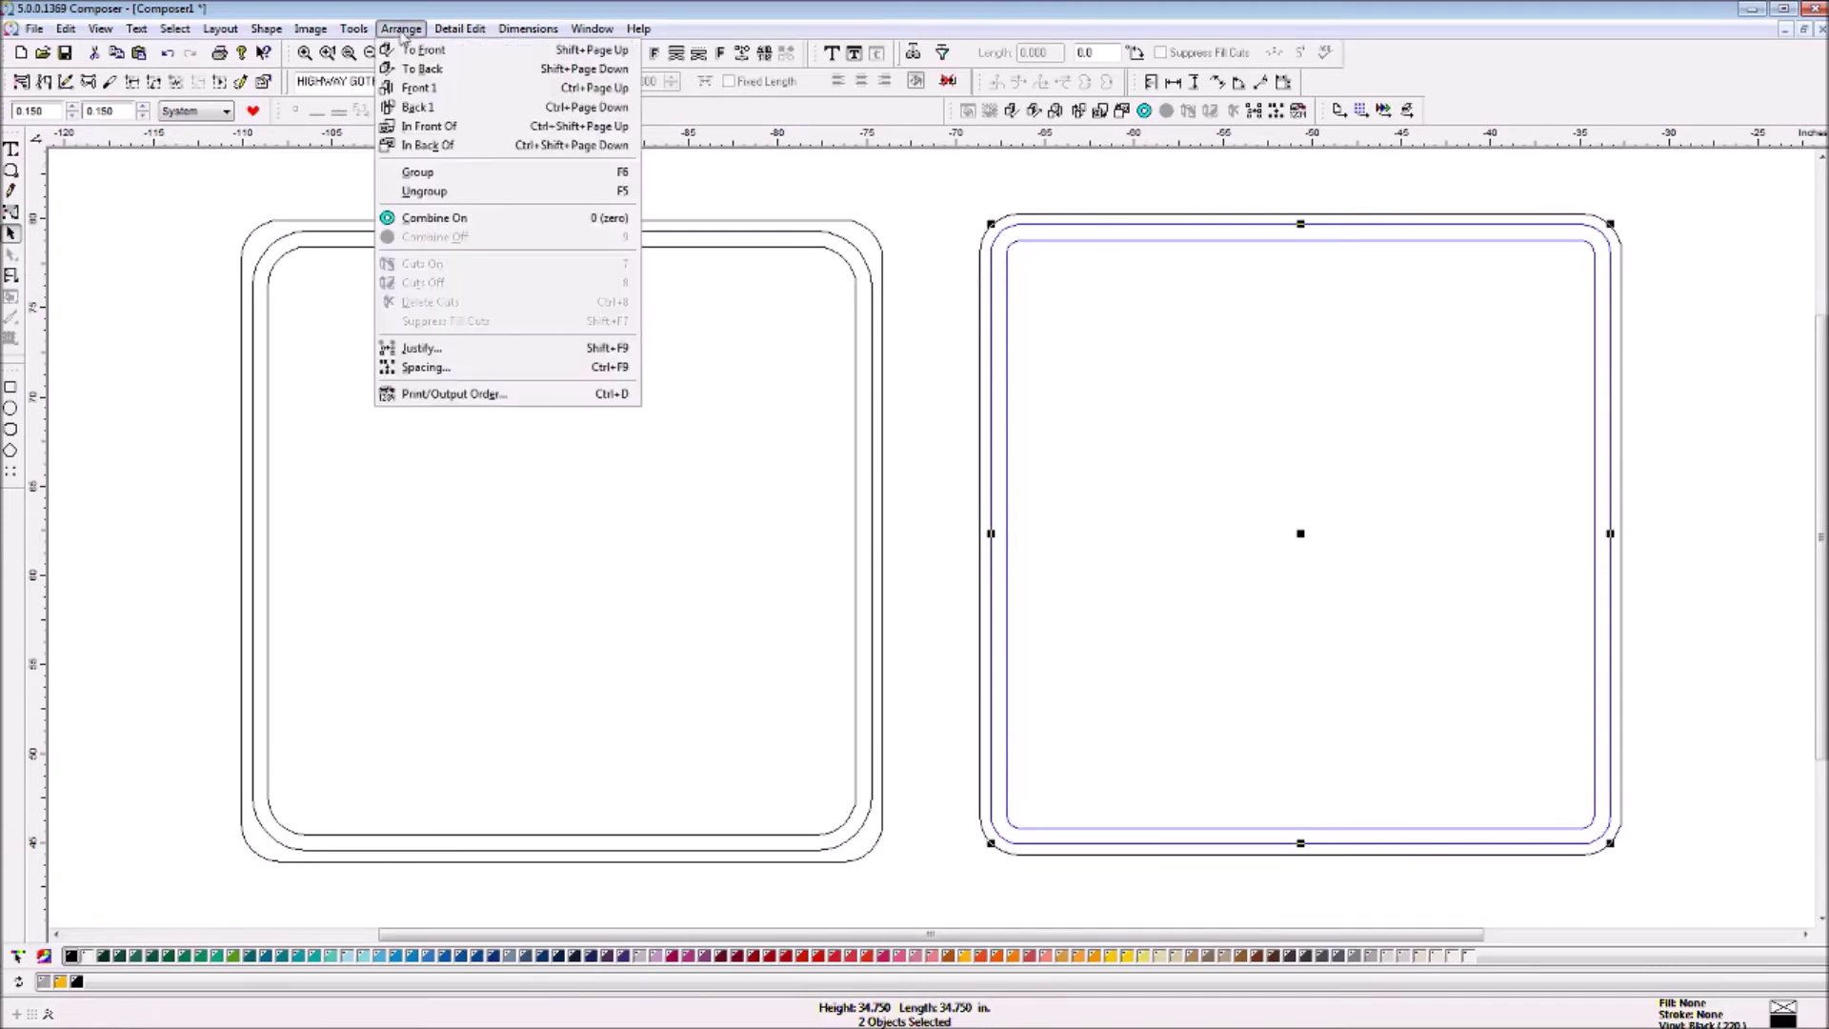
left_click(435, 219)
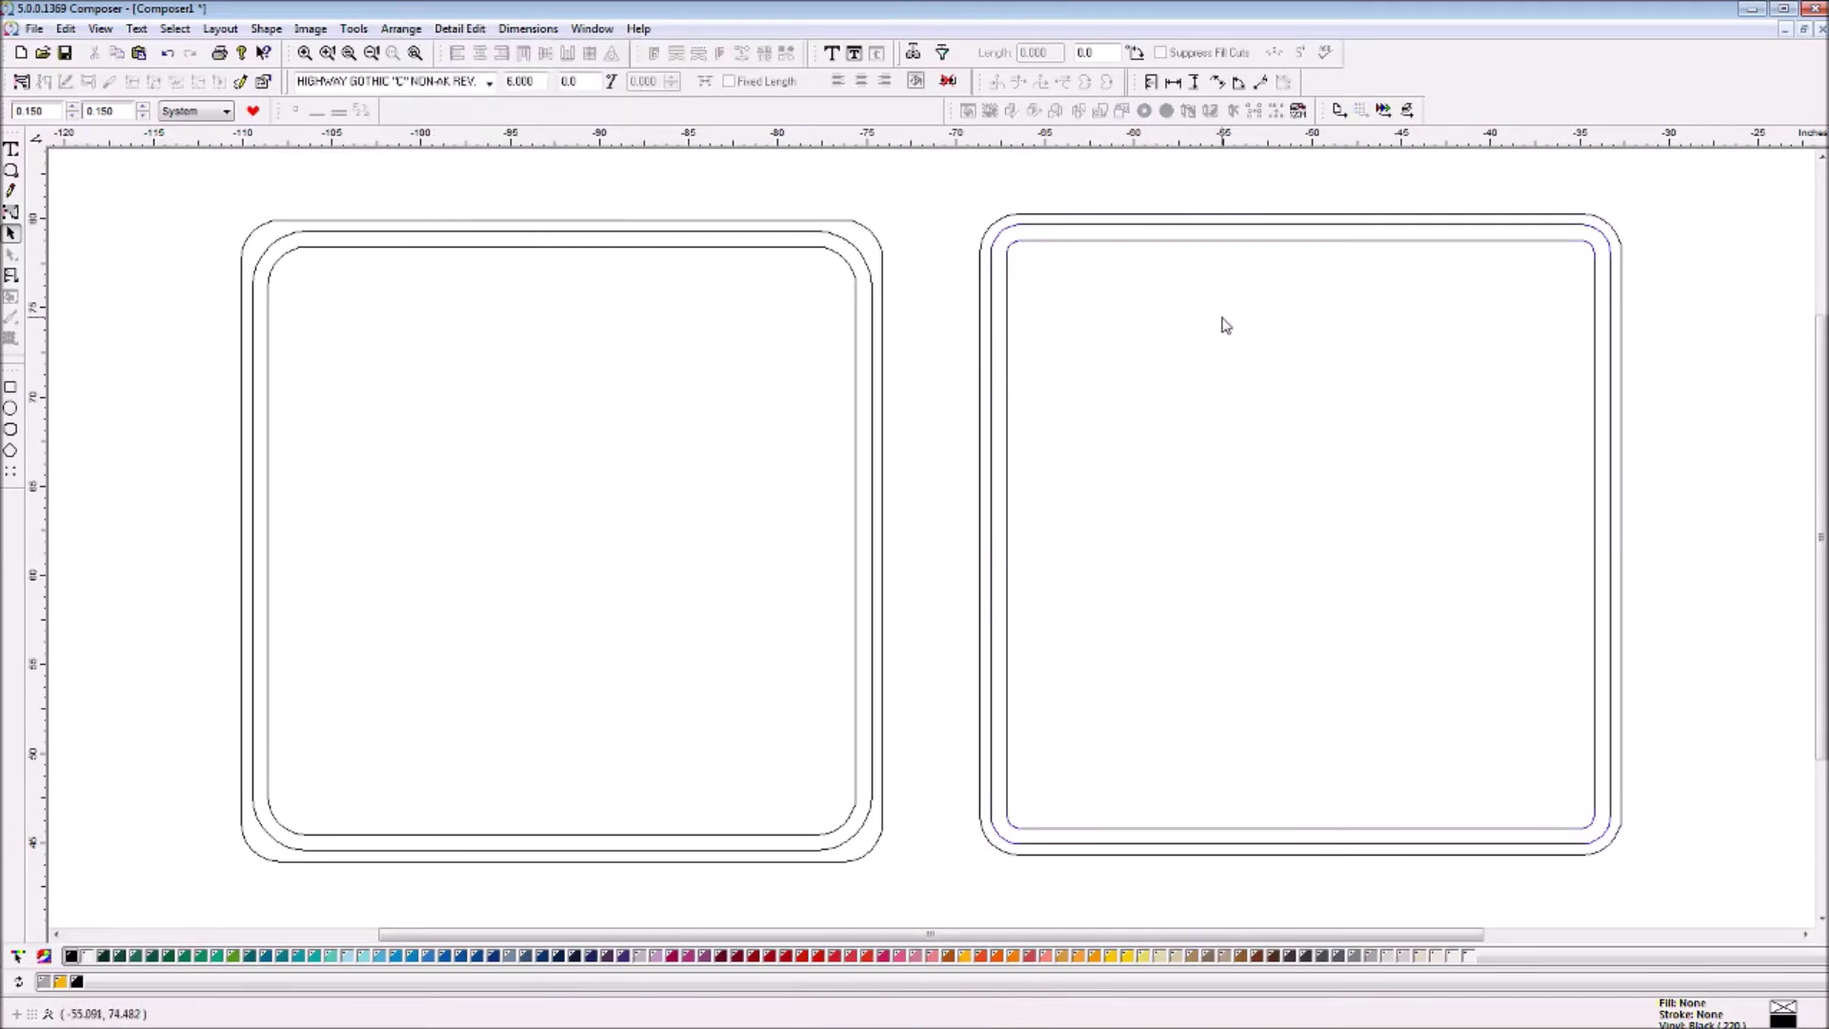
key("F9")
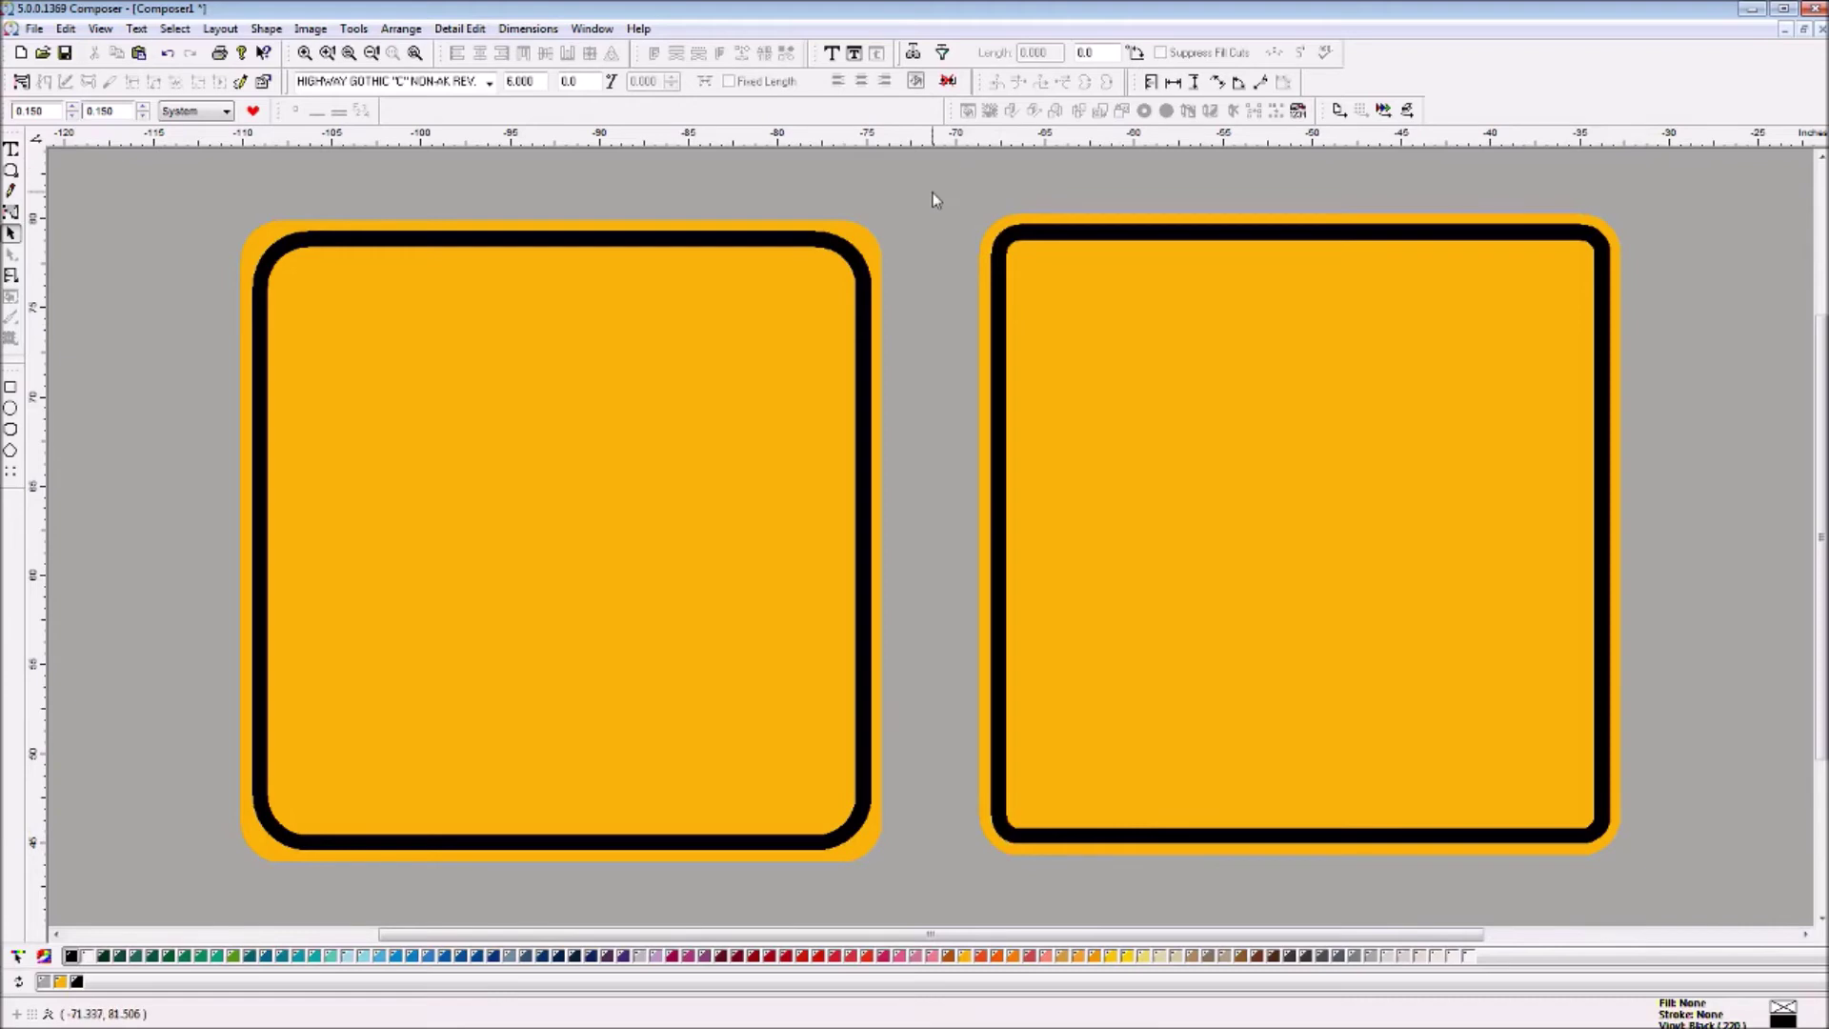
key("ctrl+w")
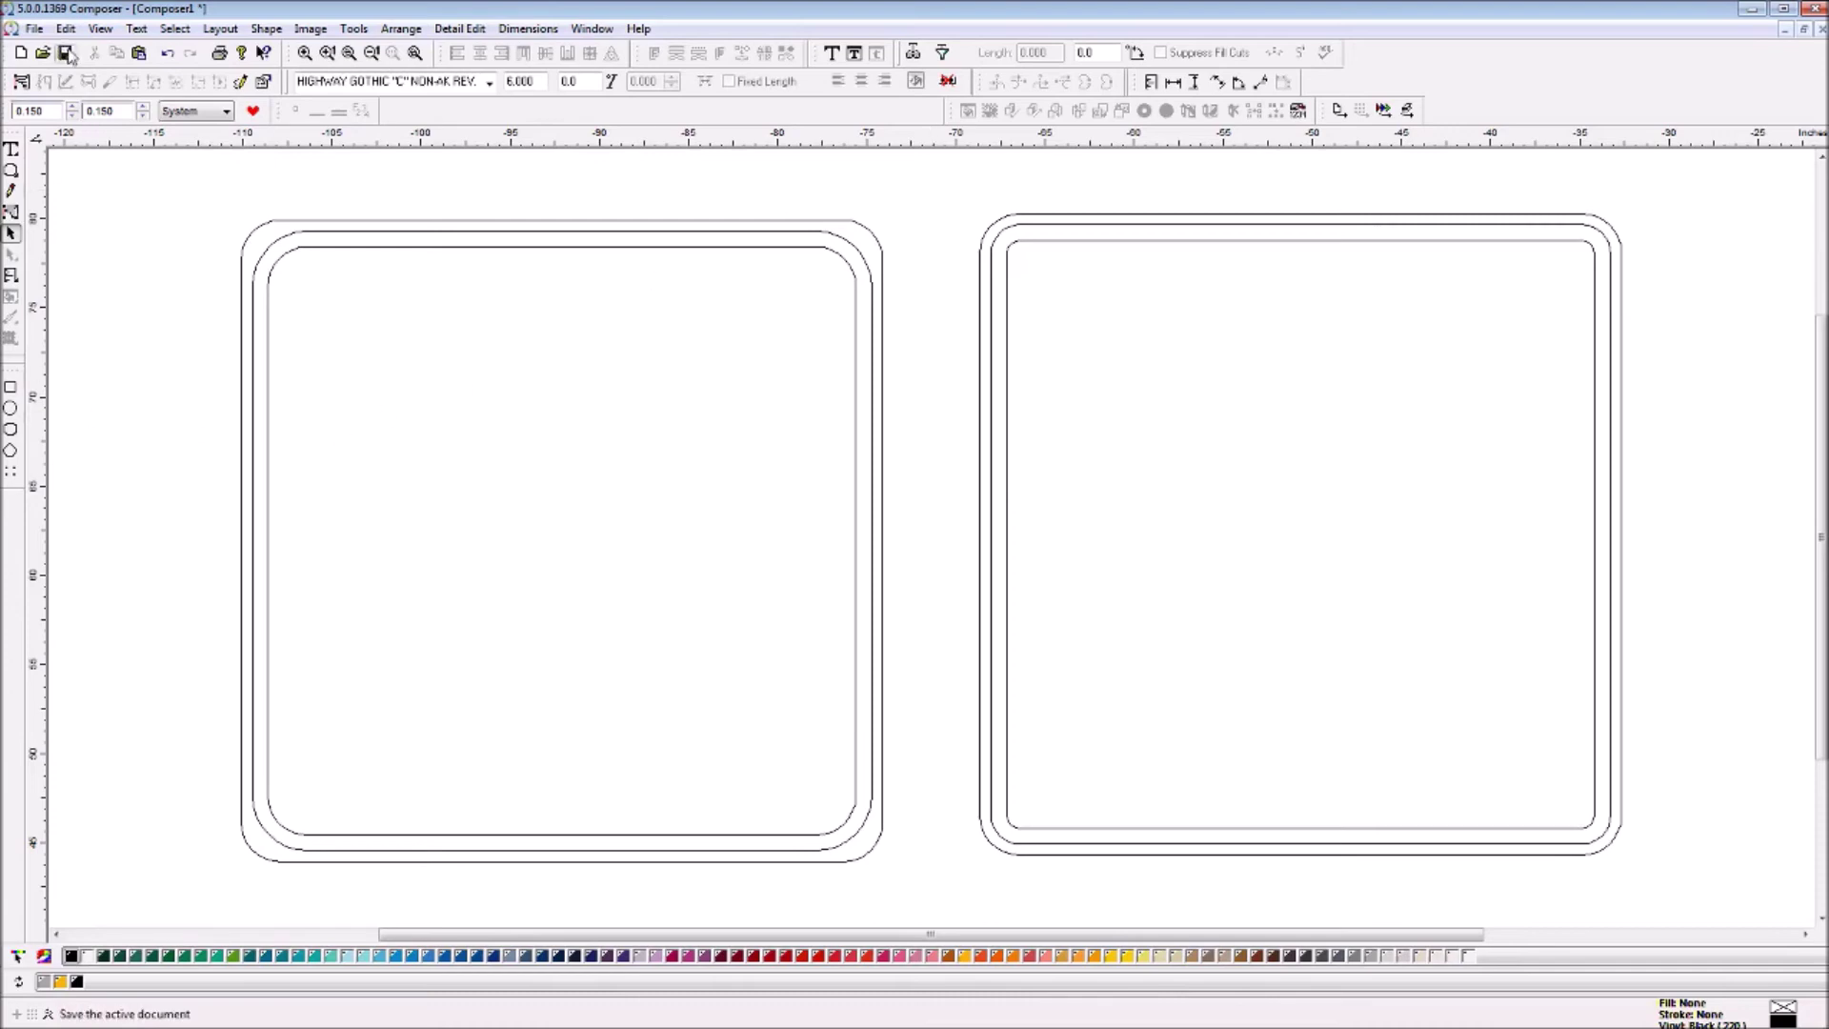
Delete the first sign's yellow square and its black inset border, keeping only the second sign
left_click(844, 225)
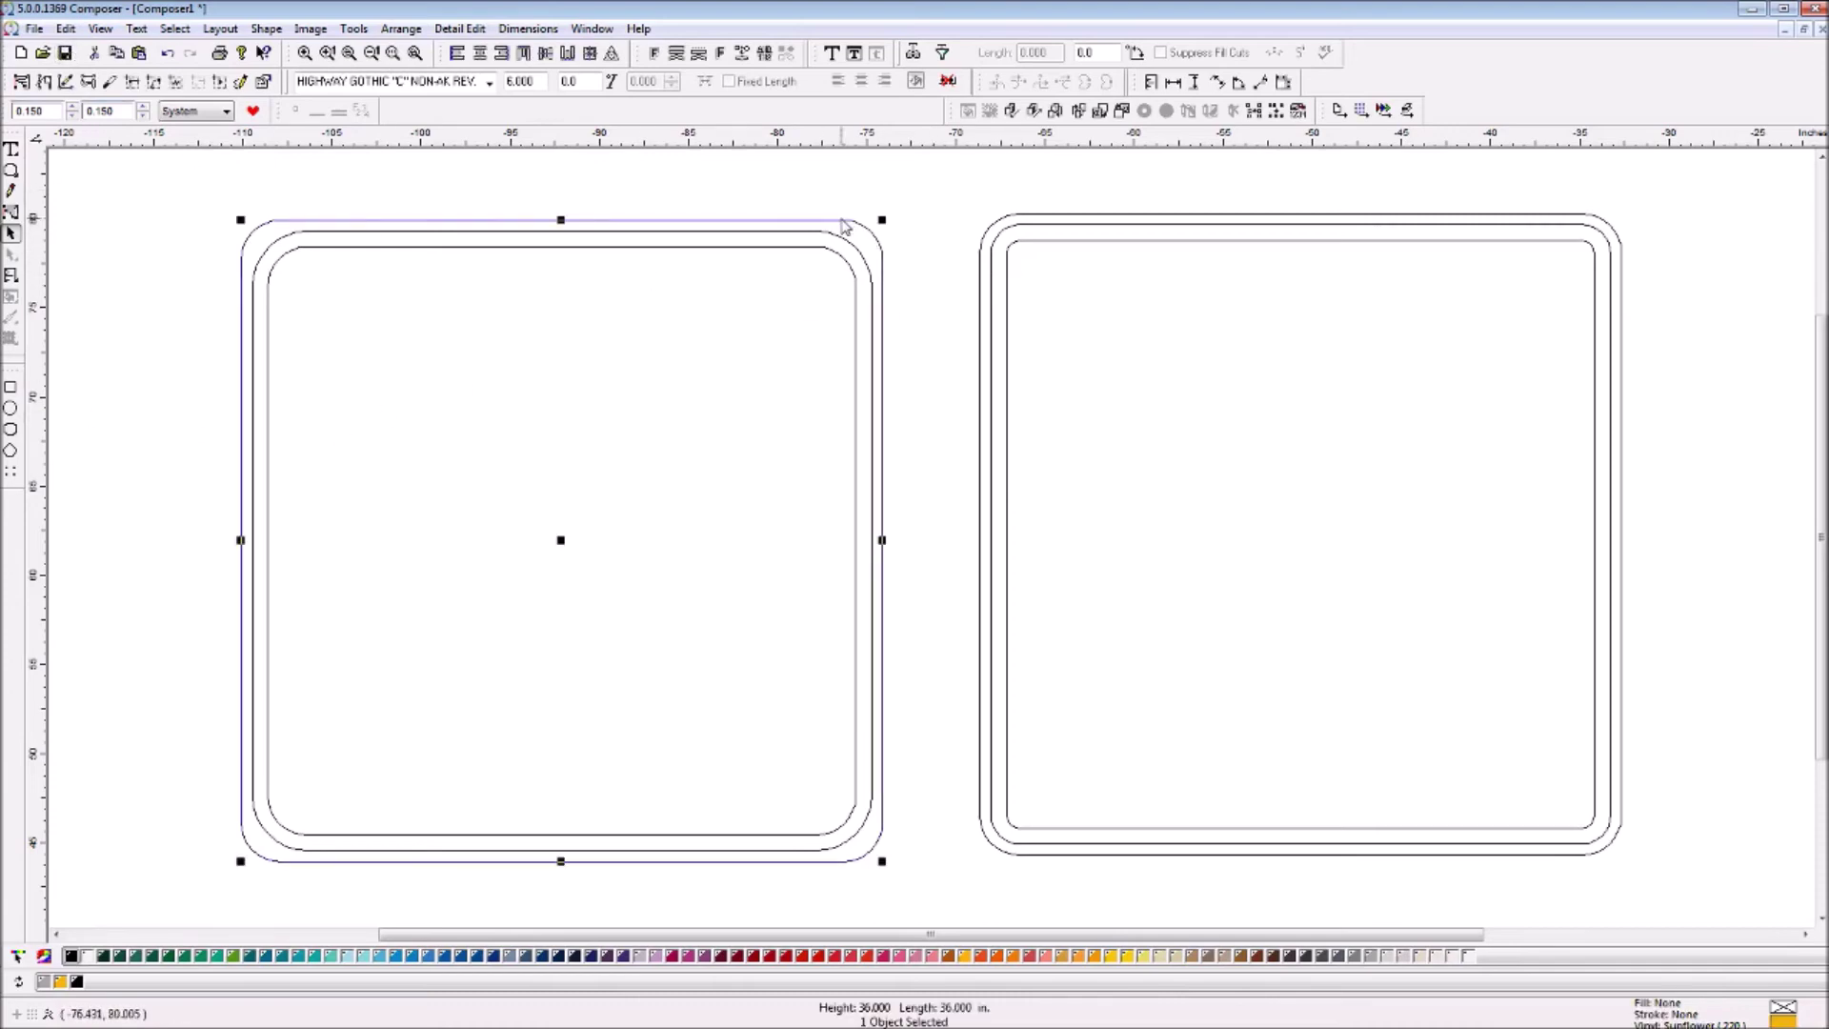
key("Delete")
left_click(833, 237)
key("Delete")
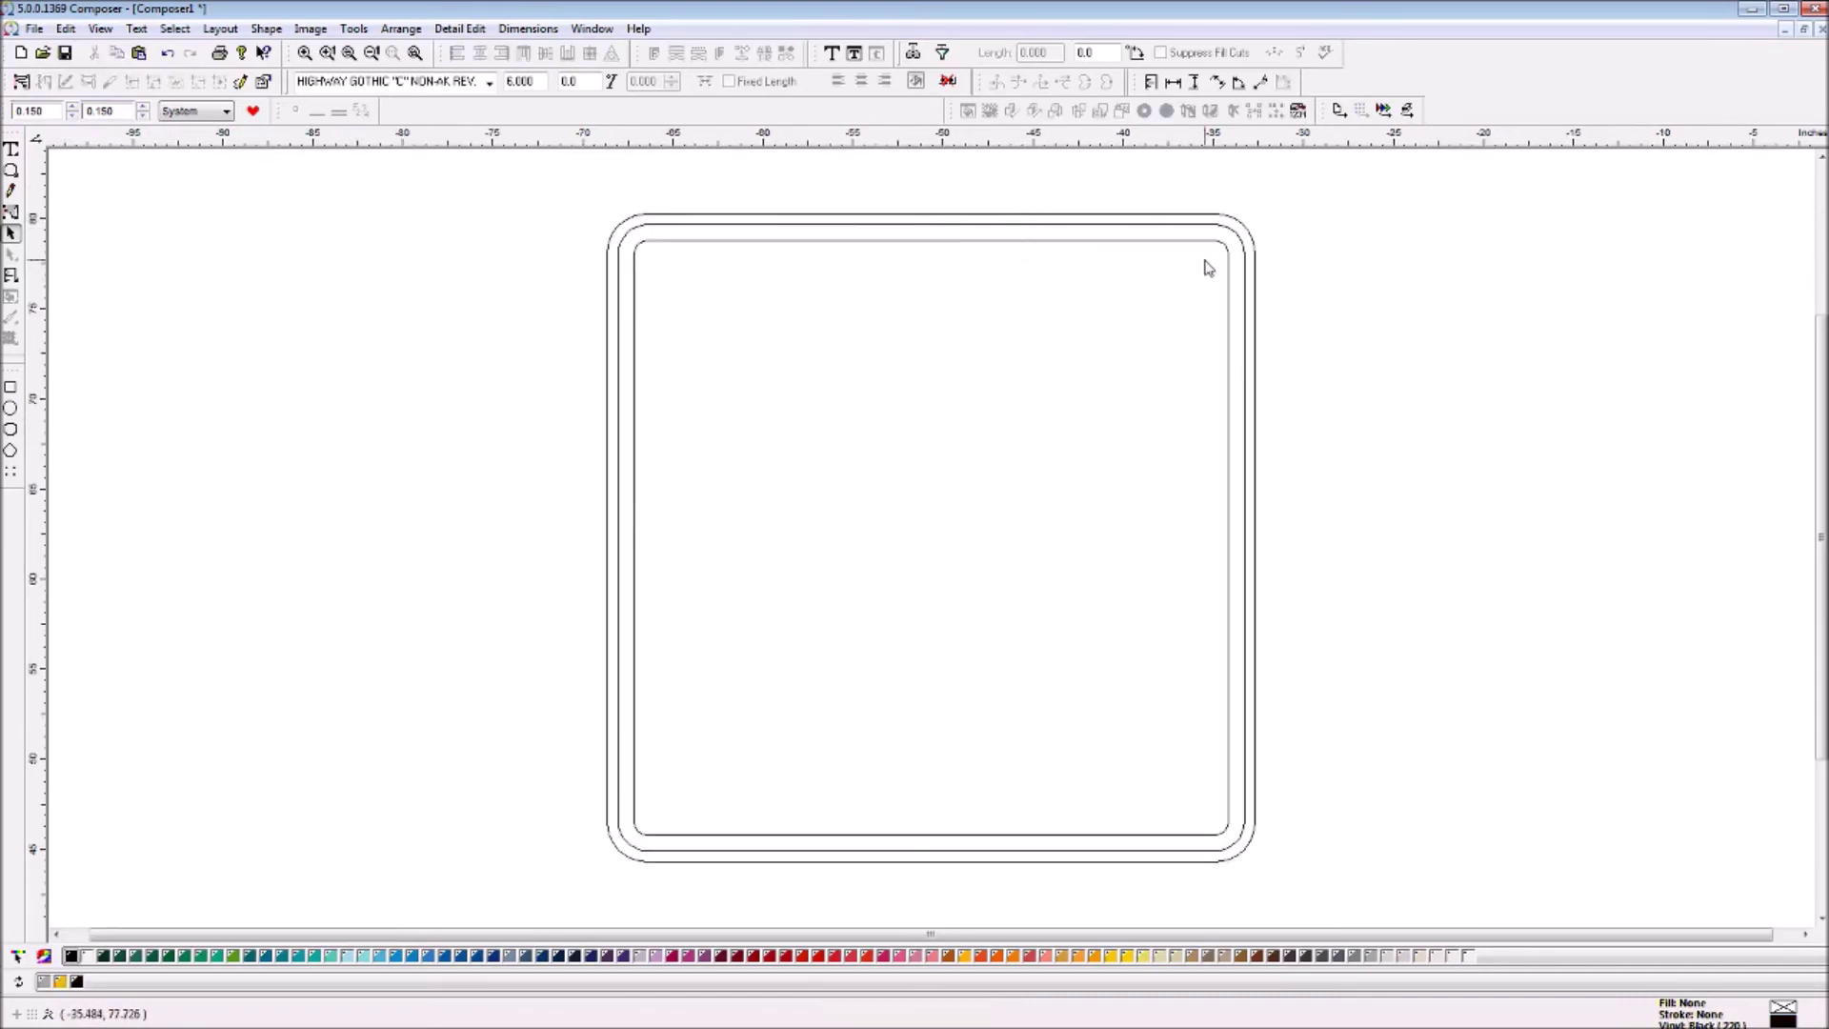
Start saving the drawing under a new name and create and open the folder "The Sign Man Vids" inside Traffic Sign Layouts
left_click(35, 28)
left_click(103, 184)
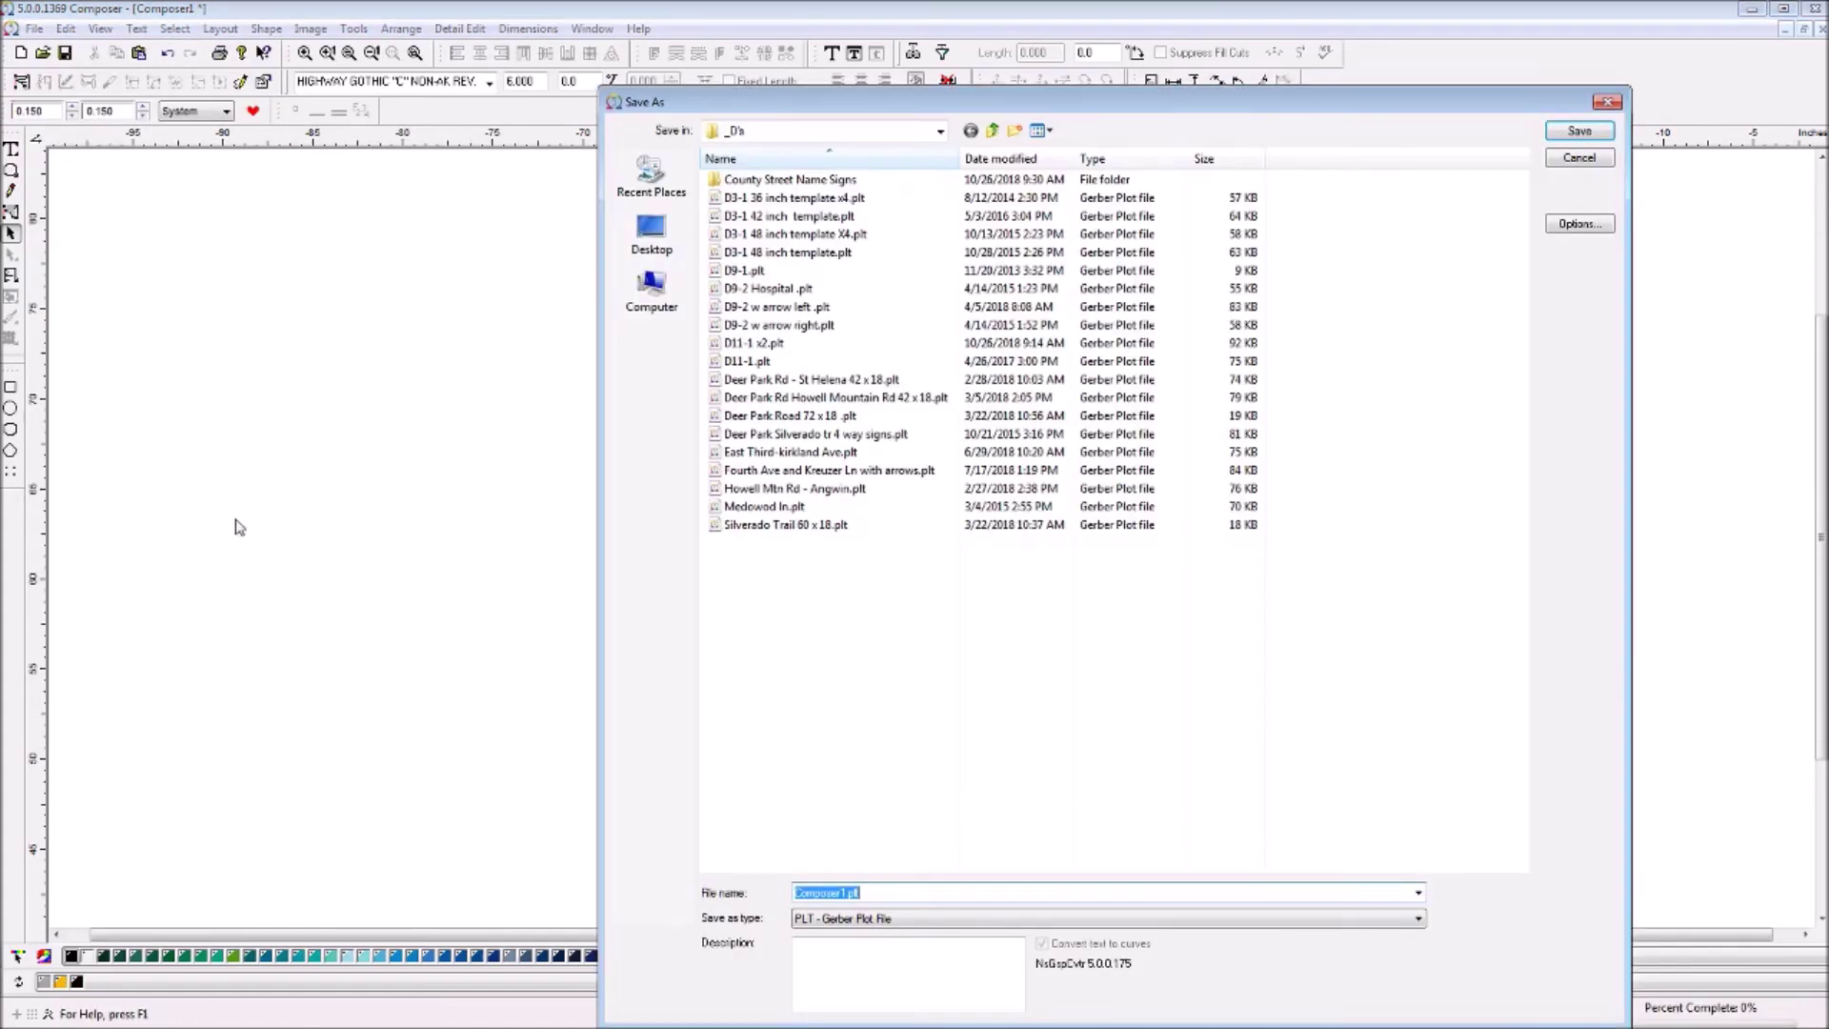
left_click(940, 132)
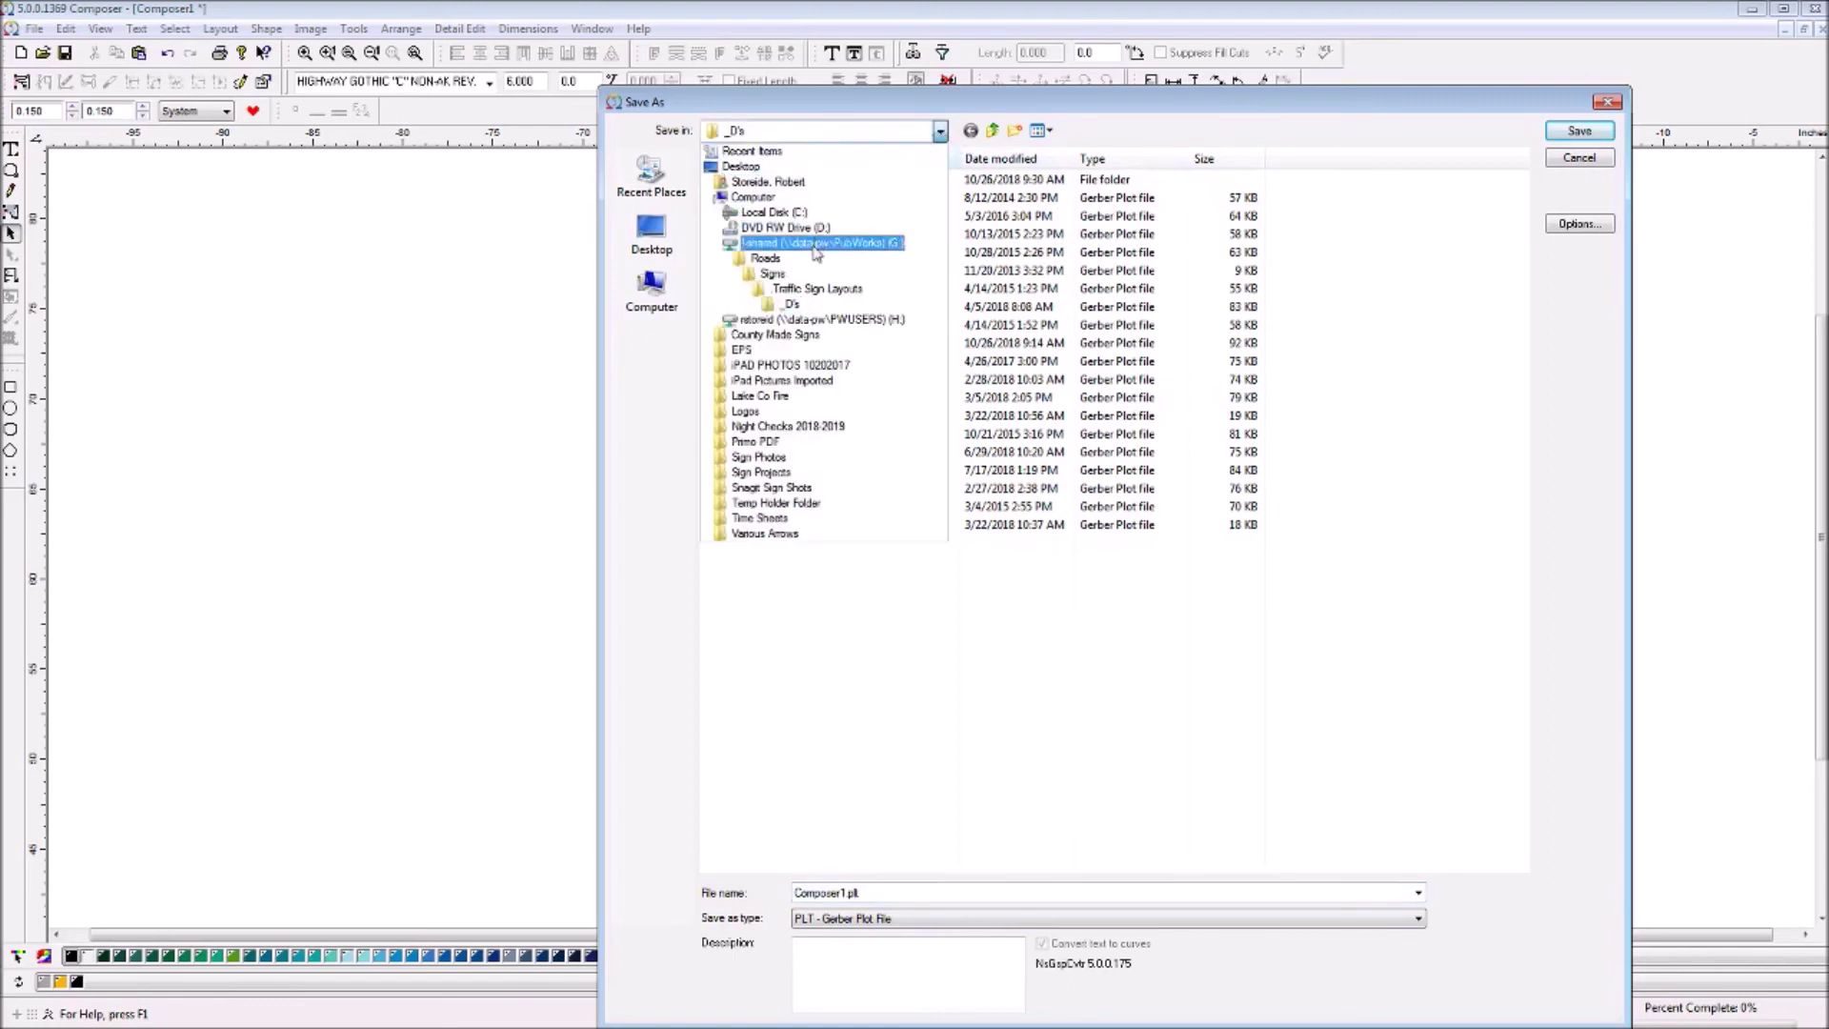
left_click(817, 298)
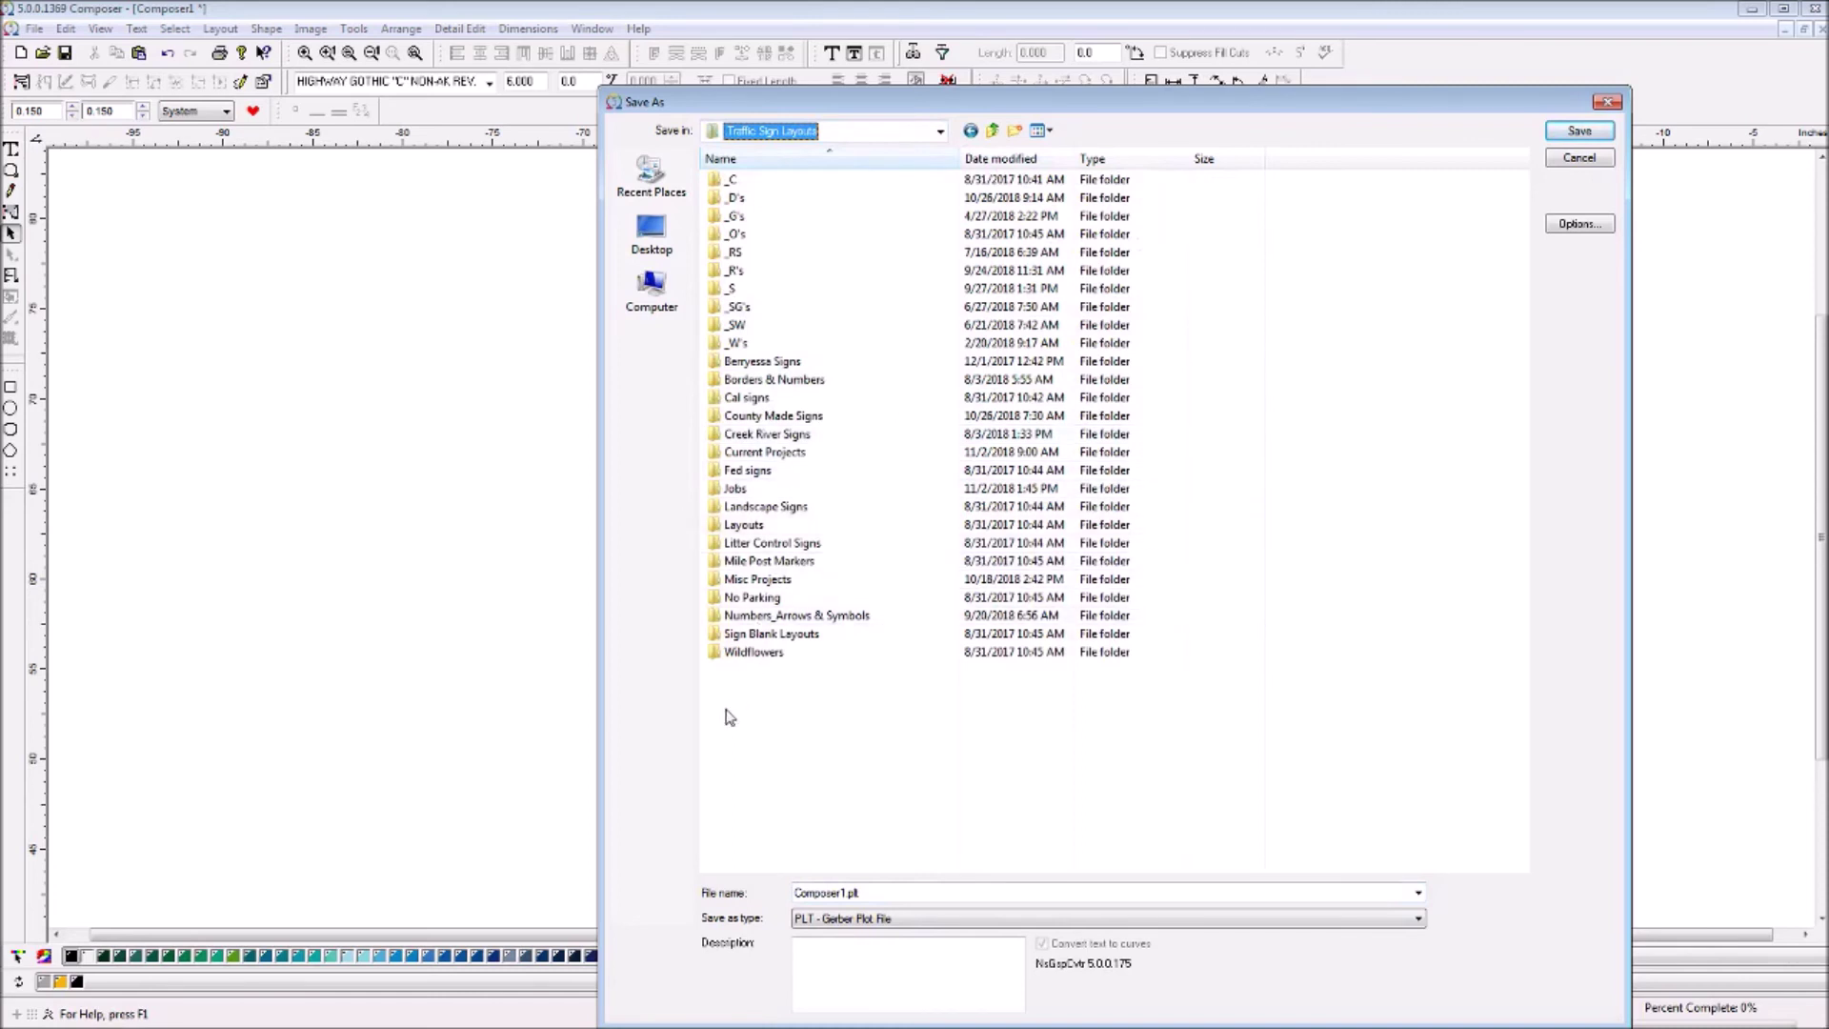
left_click(1016, 131)
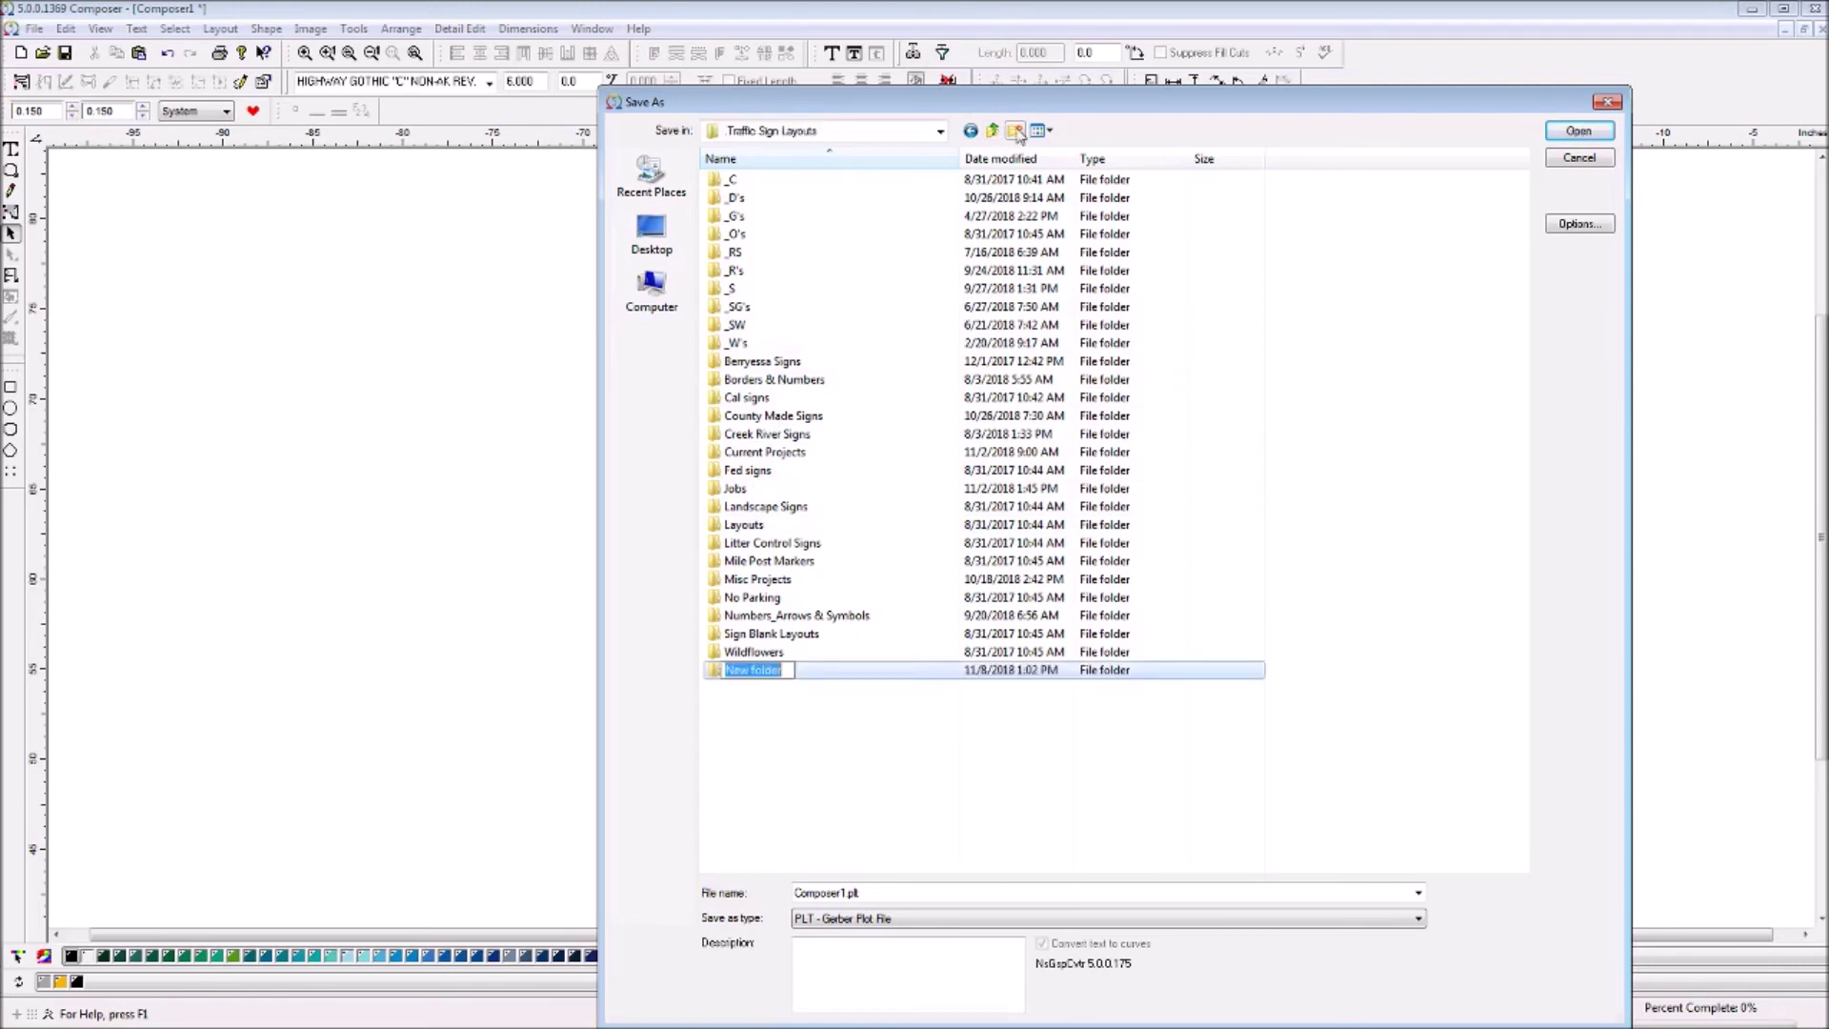
type("The Sign Man Vids")
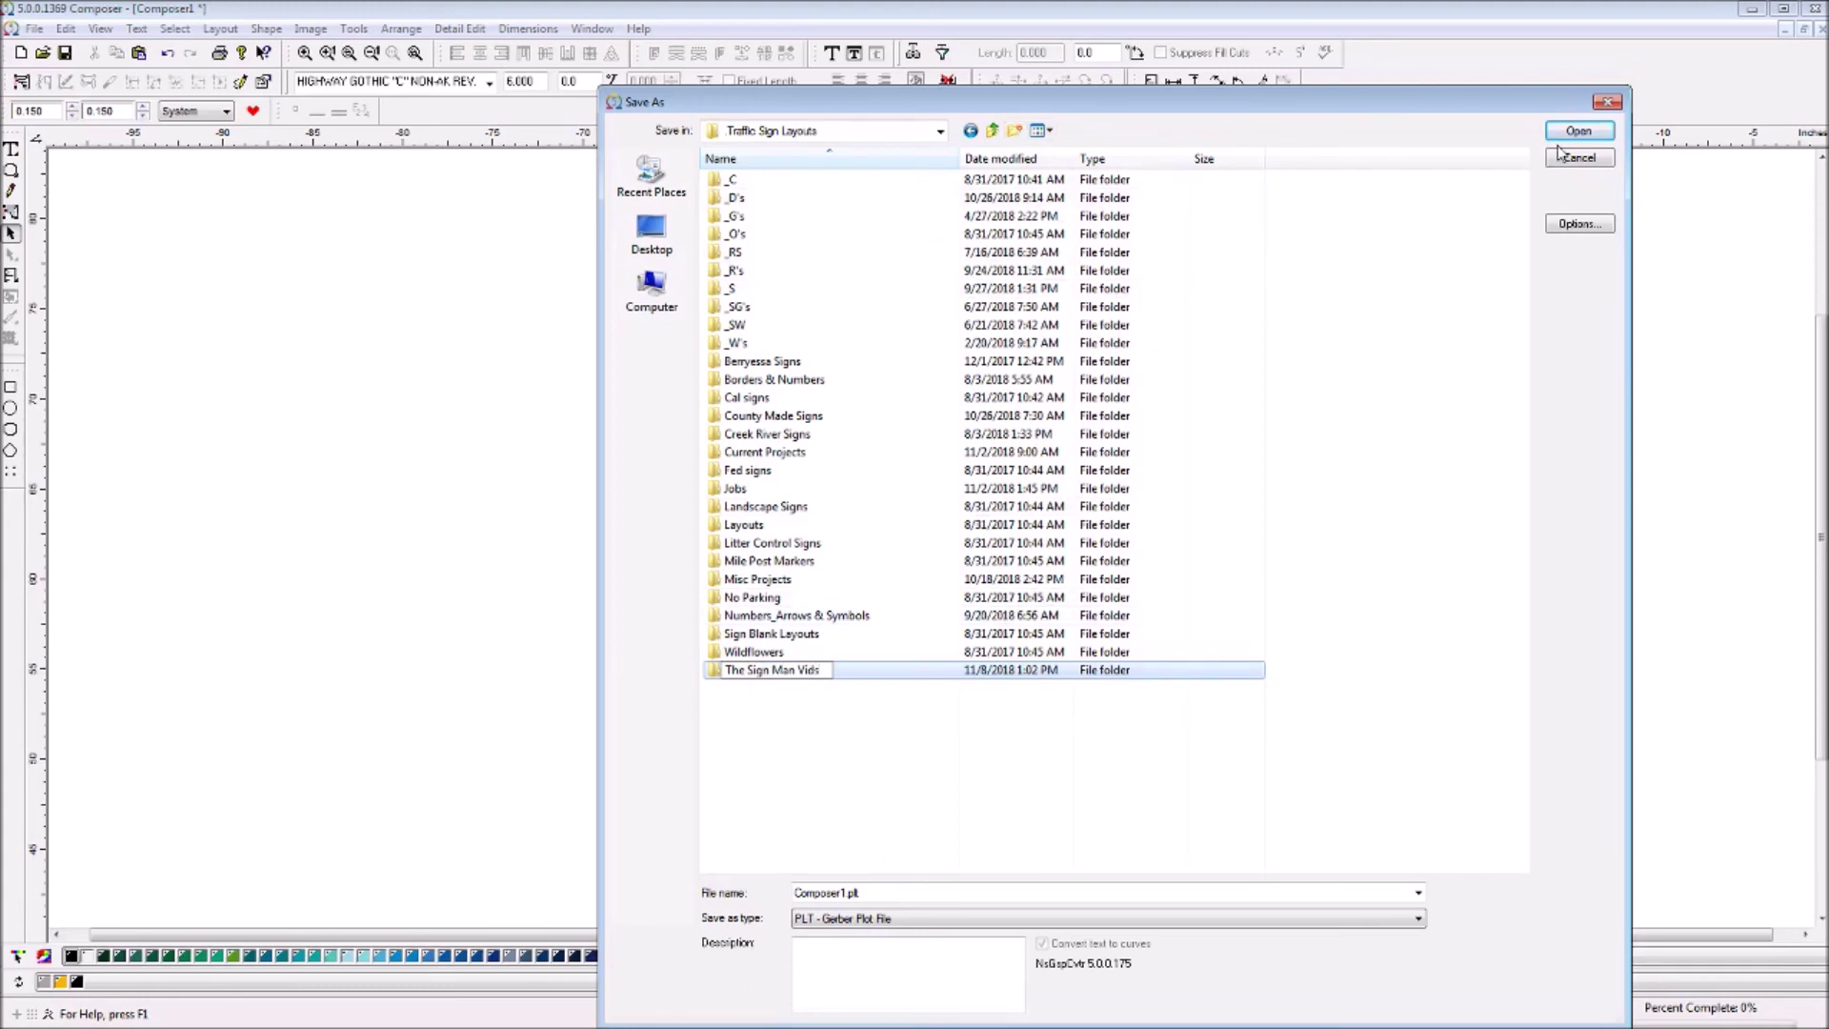
key("Return")
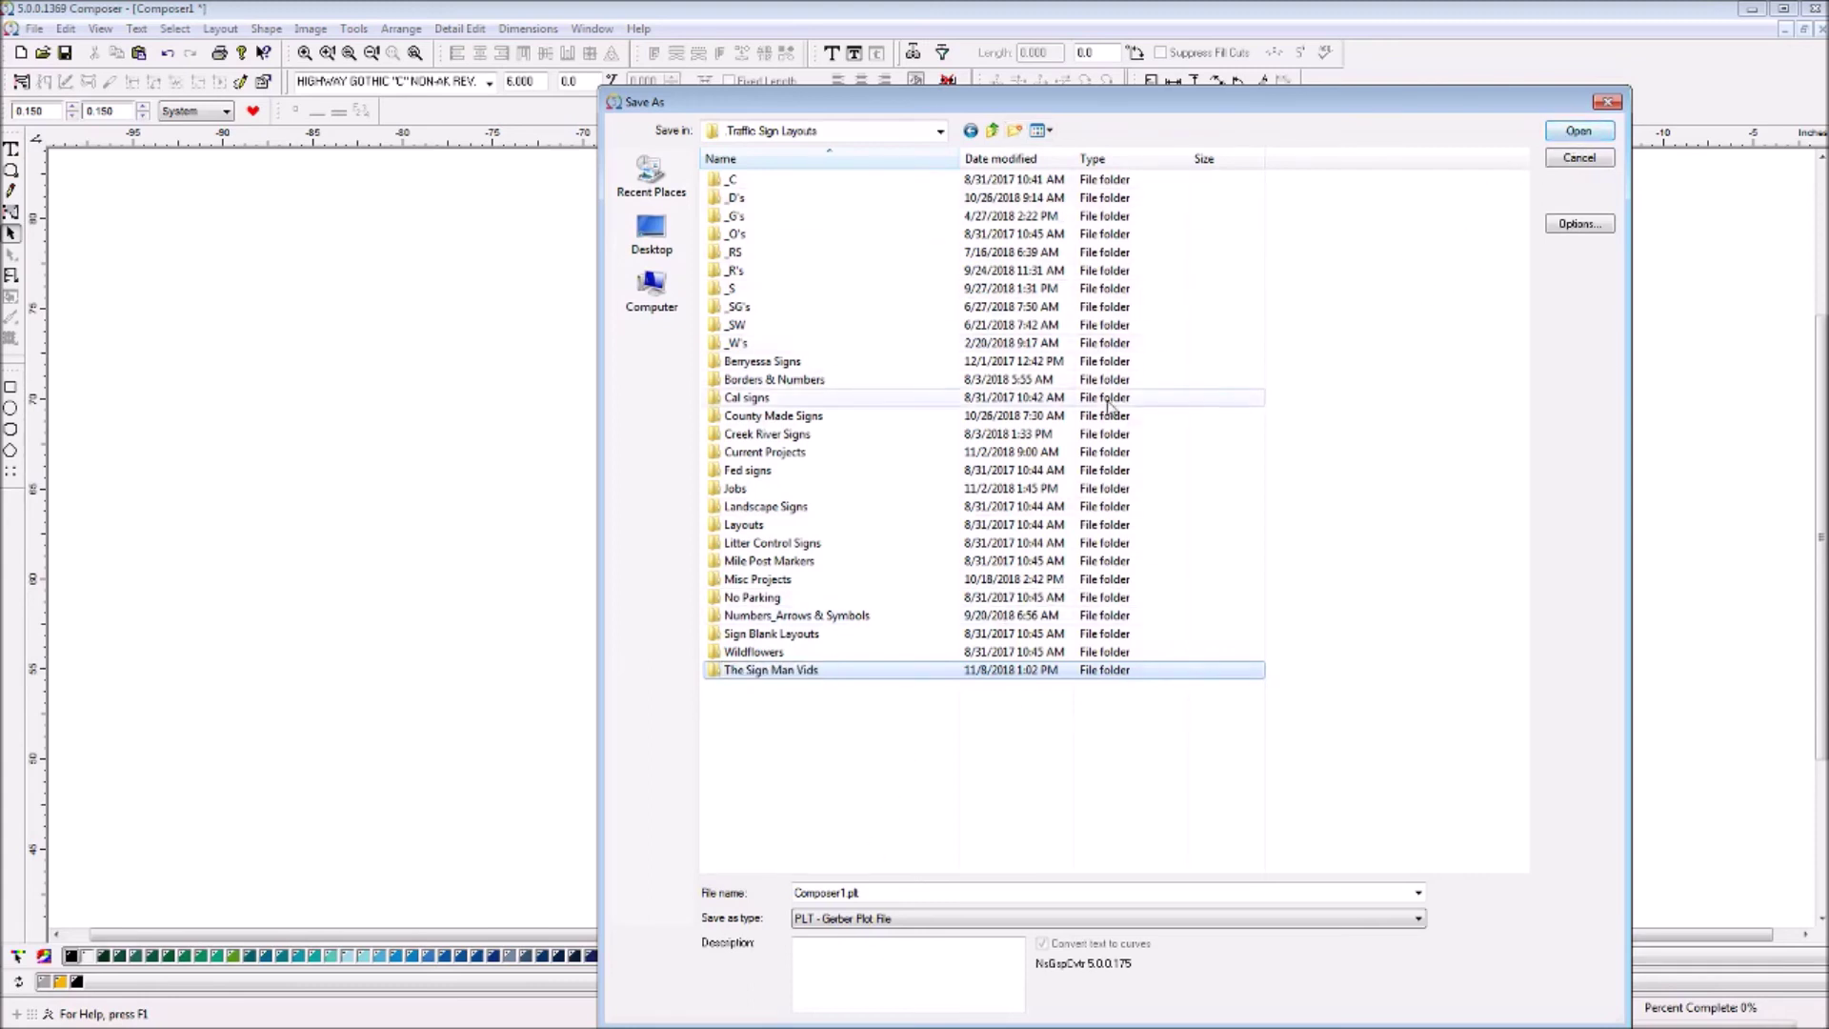
double_click(771, 670)
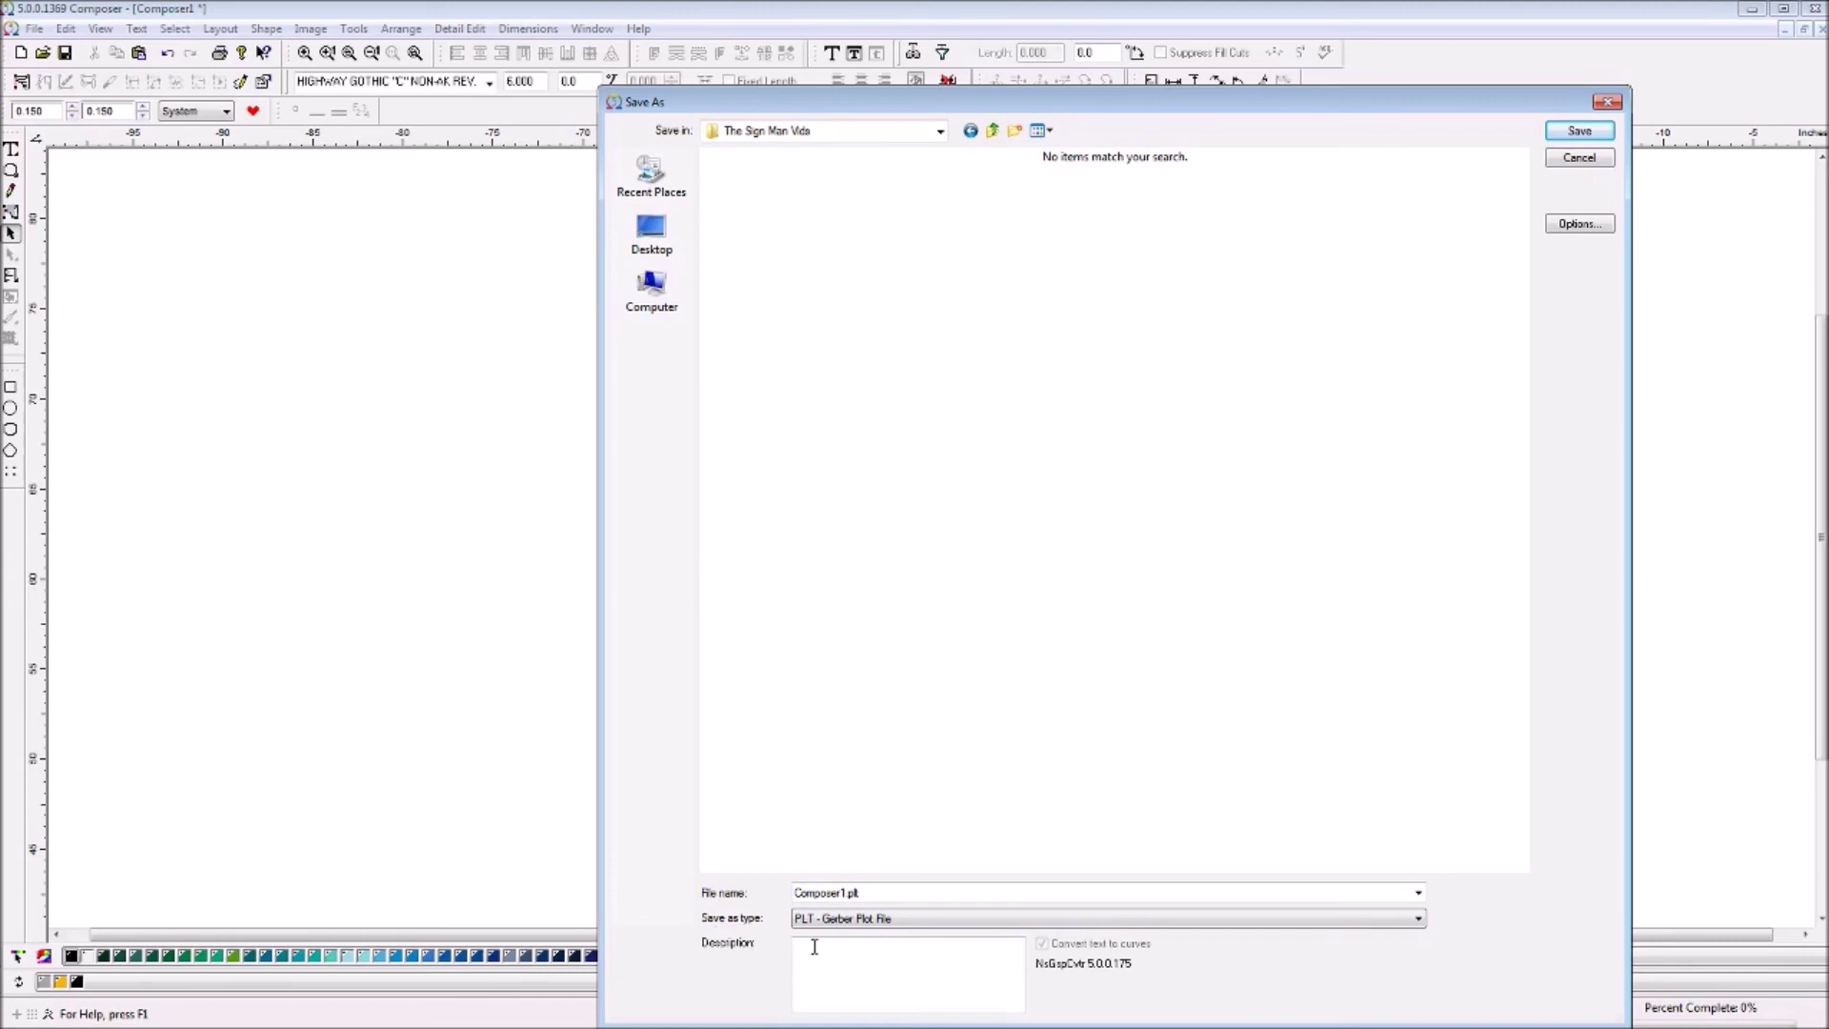
Name the file "Dead End Sign Project" and save it as a Gerber Plot File
left_click(867, 892)
left_click_drag(869, 892, 730, 881)
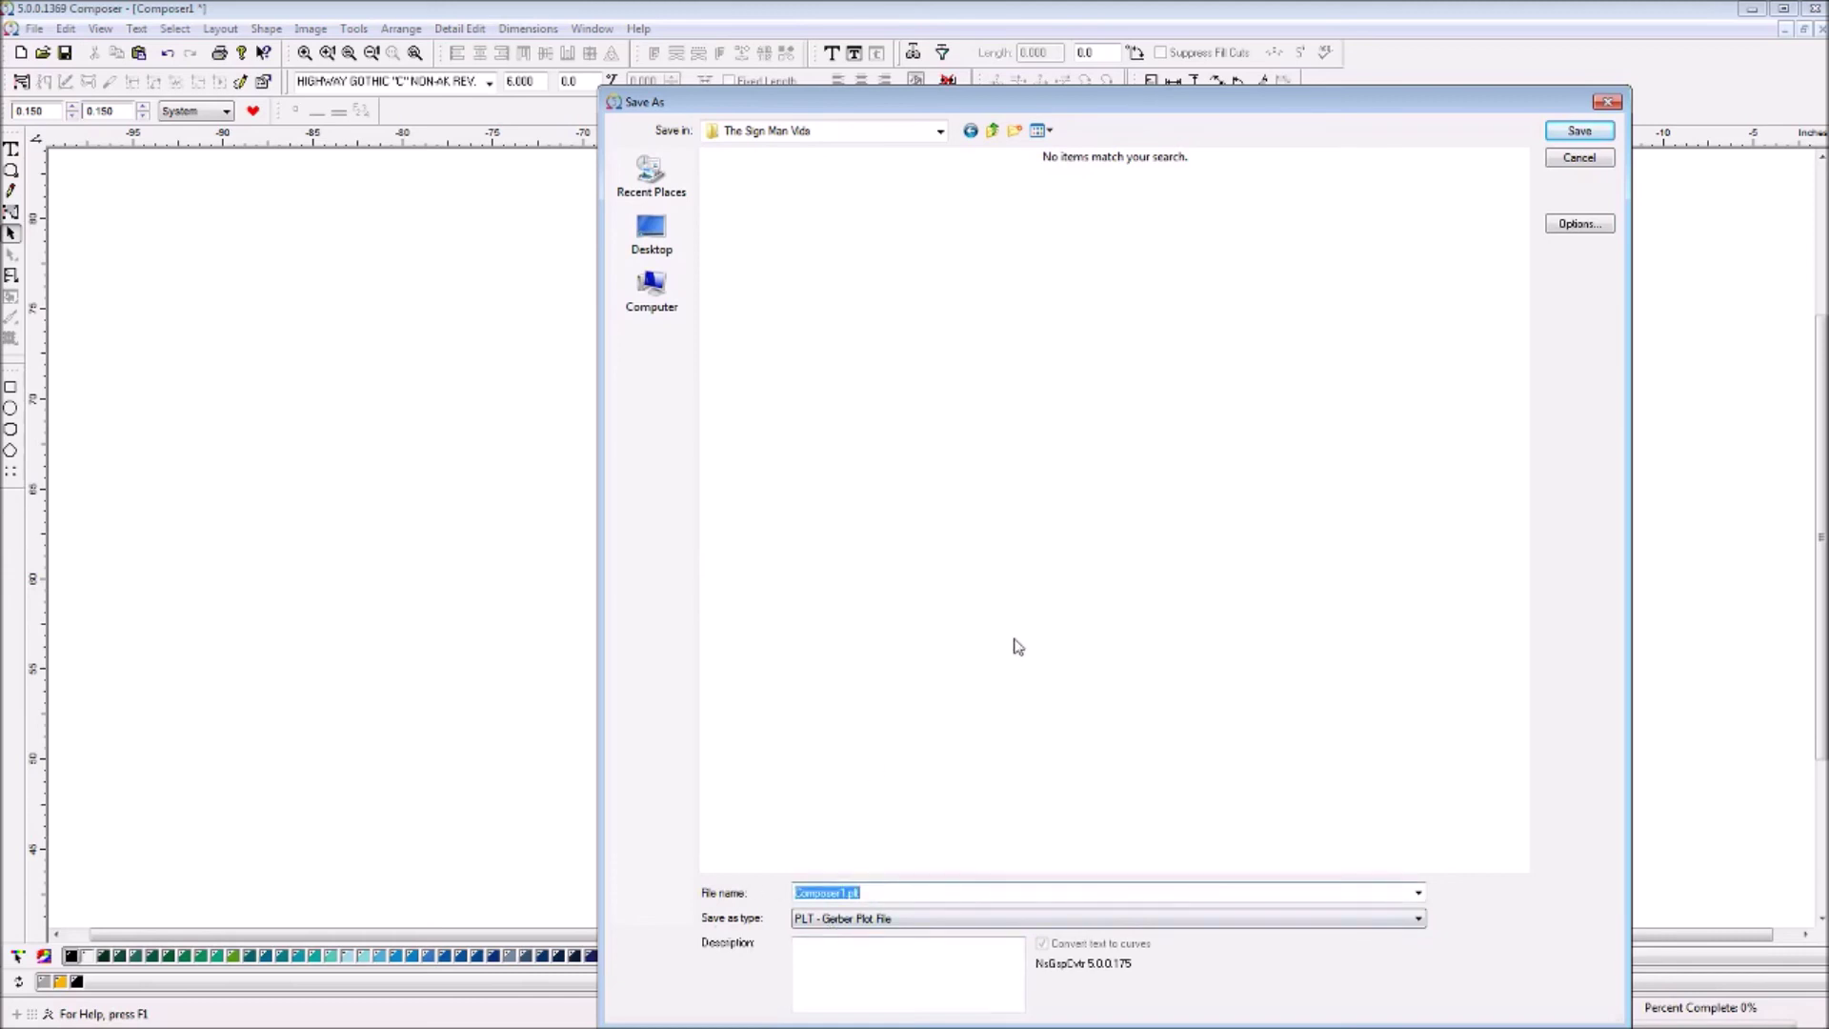
type("De")
type("Sign Project")
left_click(1576, 136)
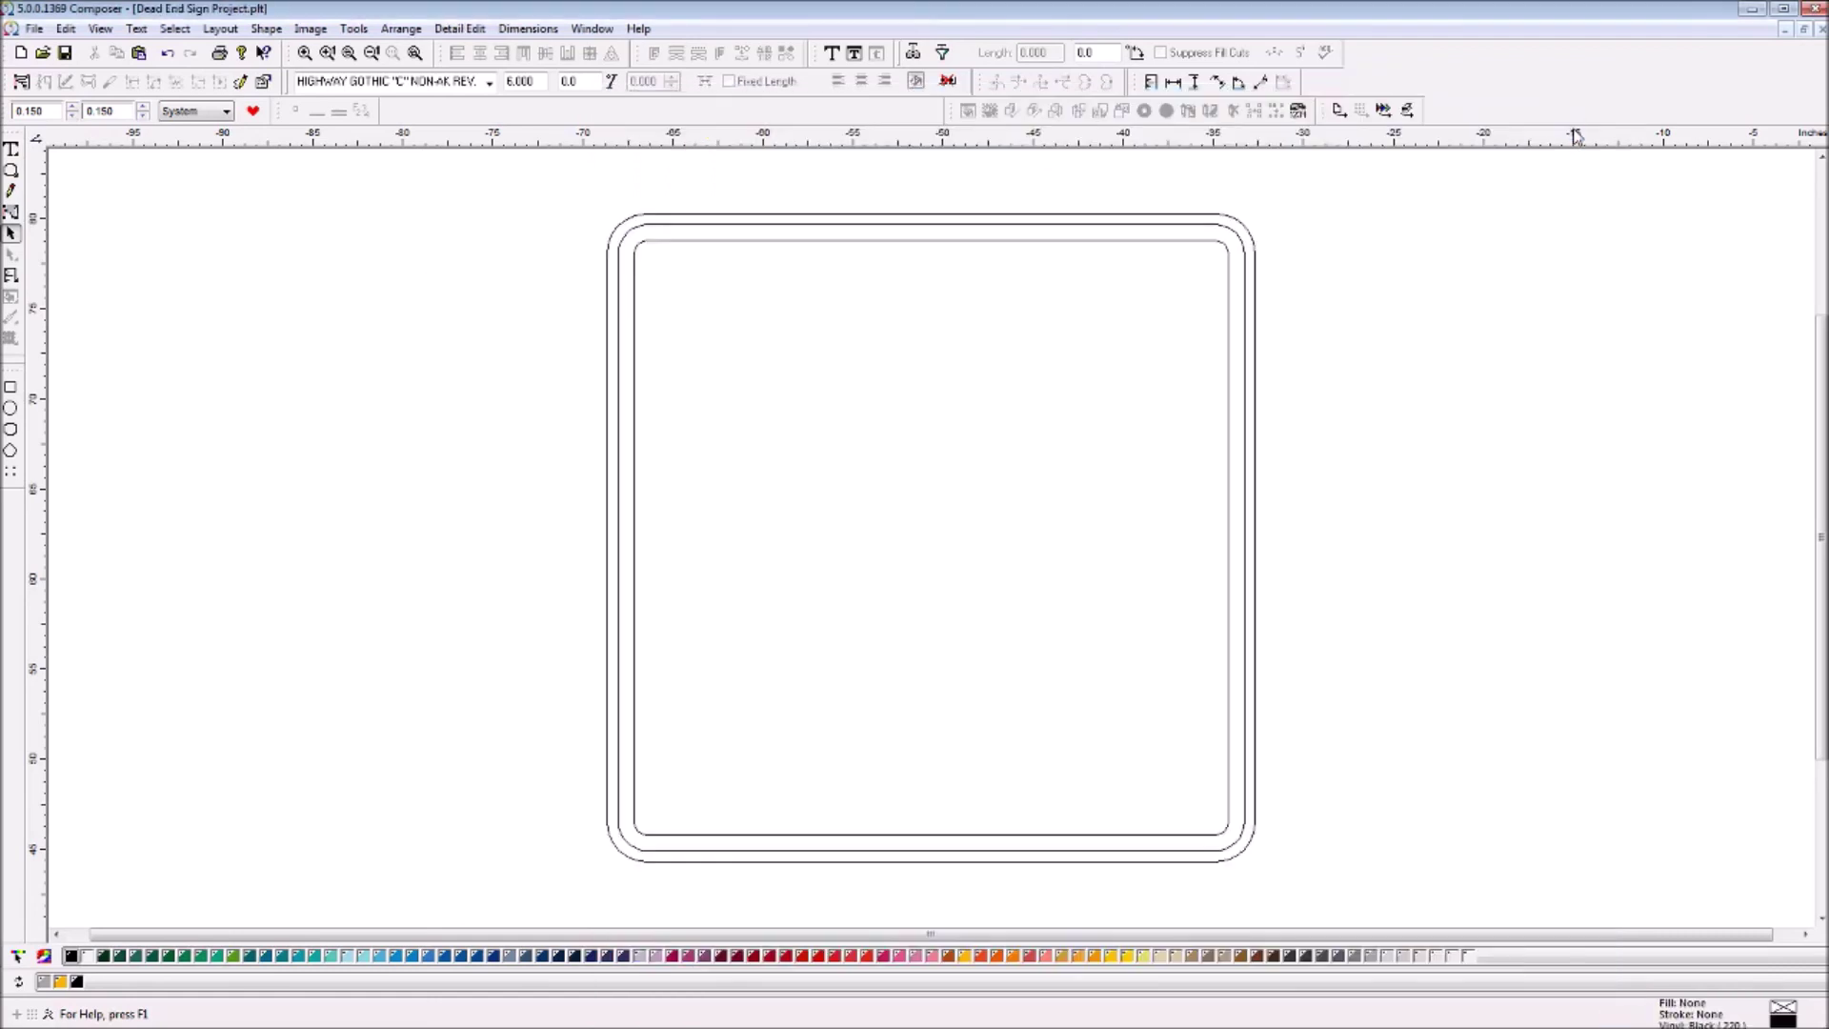